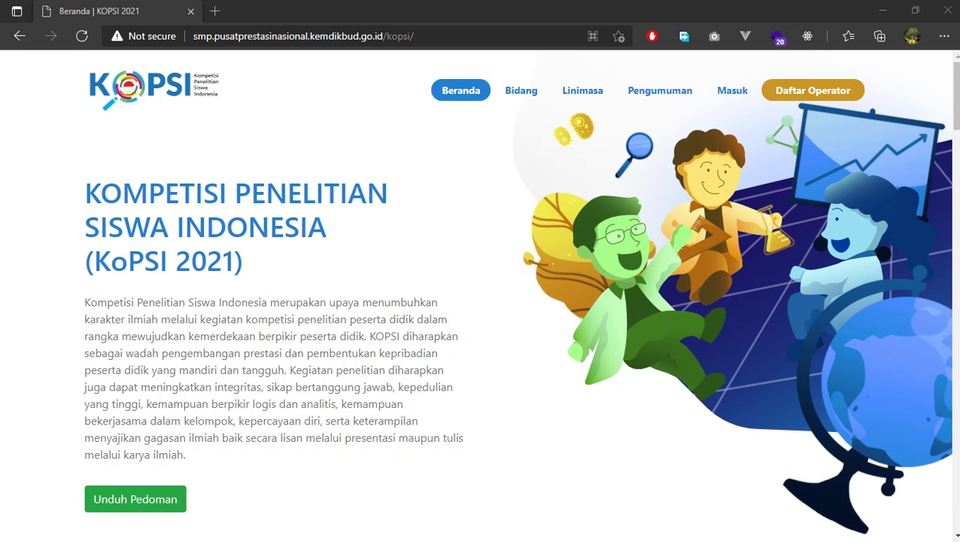
# Open the Daftar Operator registration form from the KOPSI 2021 home page
pyautogui.moveTo(414, 36); pyautogui.dragTo(194, 37)
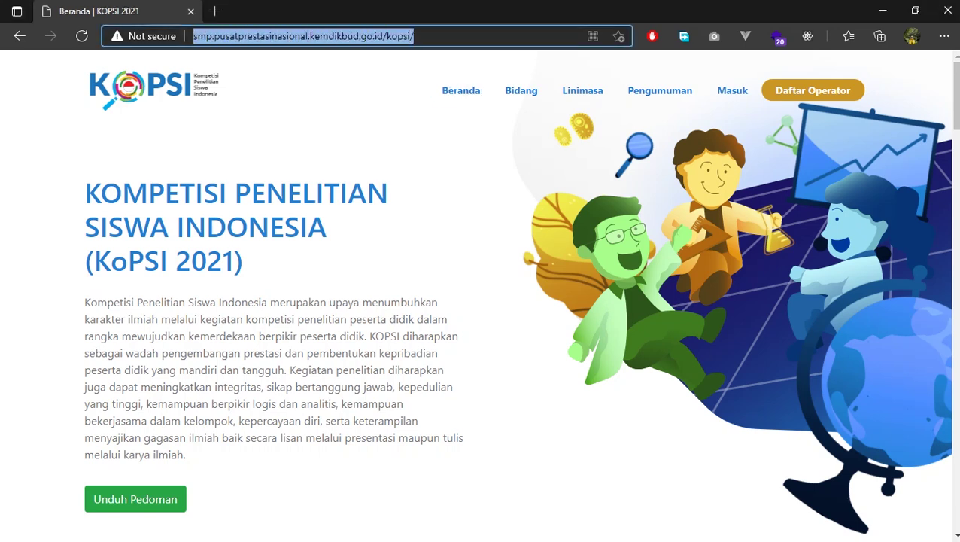
pyautogui.click(413, 36)
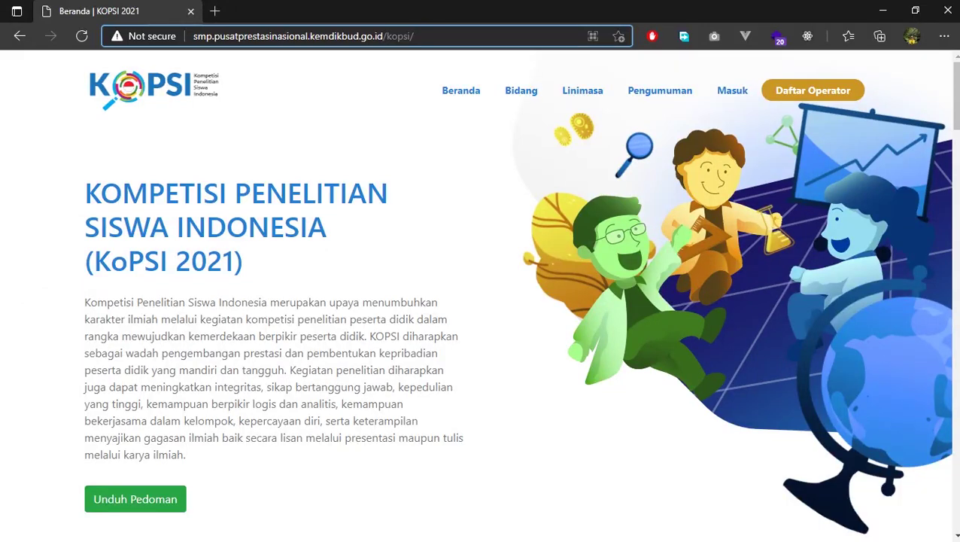
pyautogui.scroll(-3, 480, 295)
pyautogui.scroll(3, 480, 295)
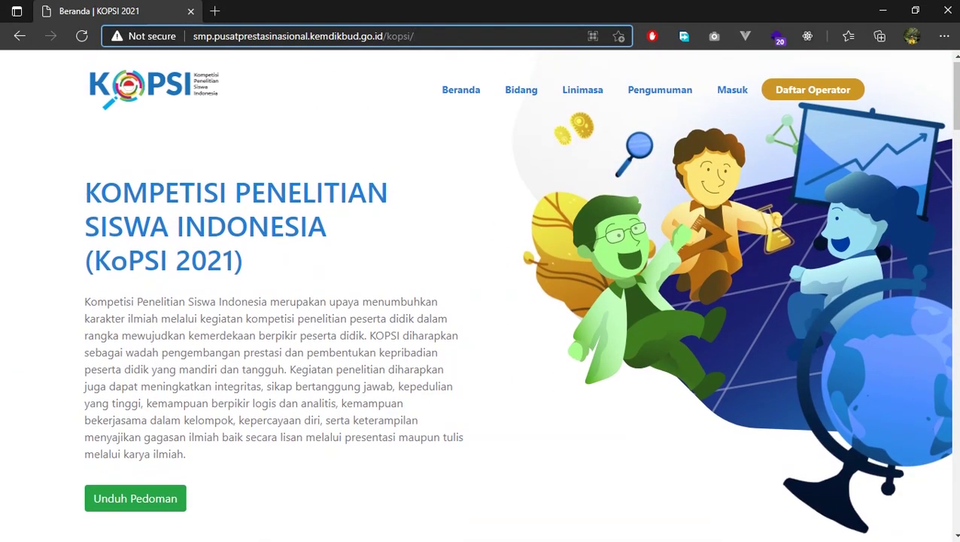
pyautogui.click(812, 89)
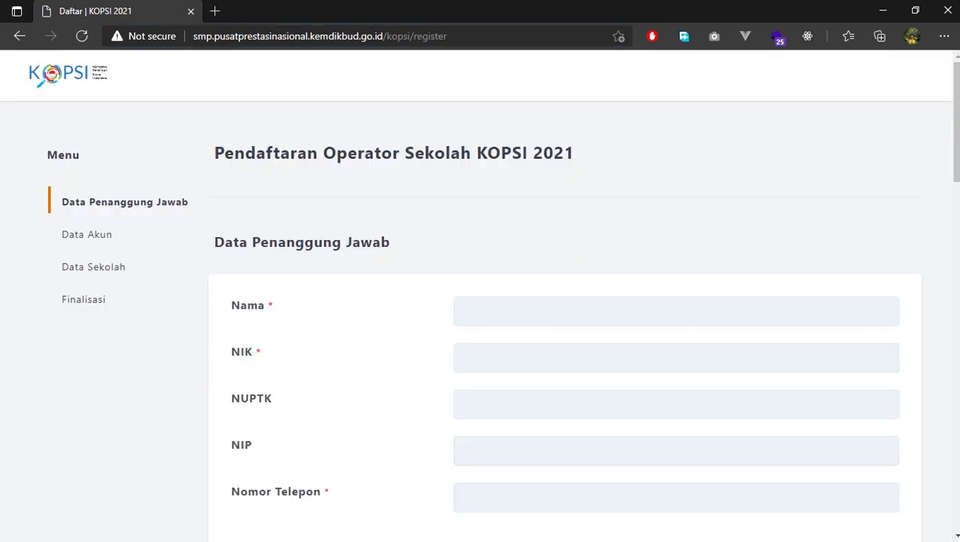
pyautogui.scroll(-1, 502, 301)
pyautogui.scroll(1, 502, 301)
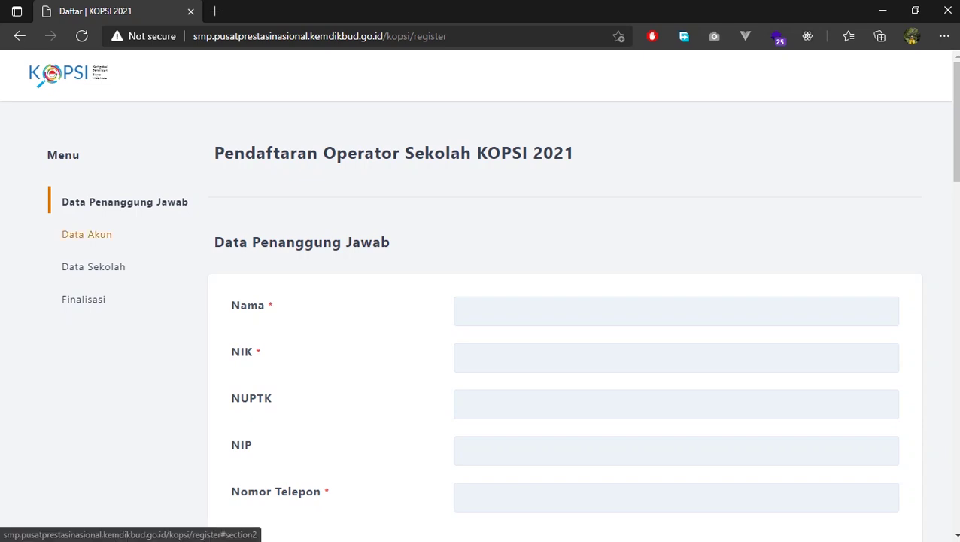
# Preview the Data Akun, Data Sekolah and Data Penanggung Jawab sections of the form
pyautogui.click(86, 234)
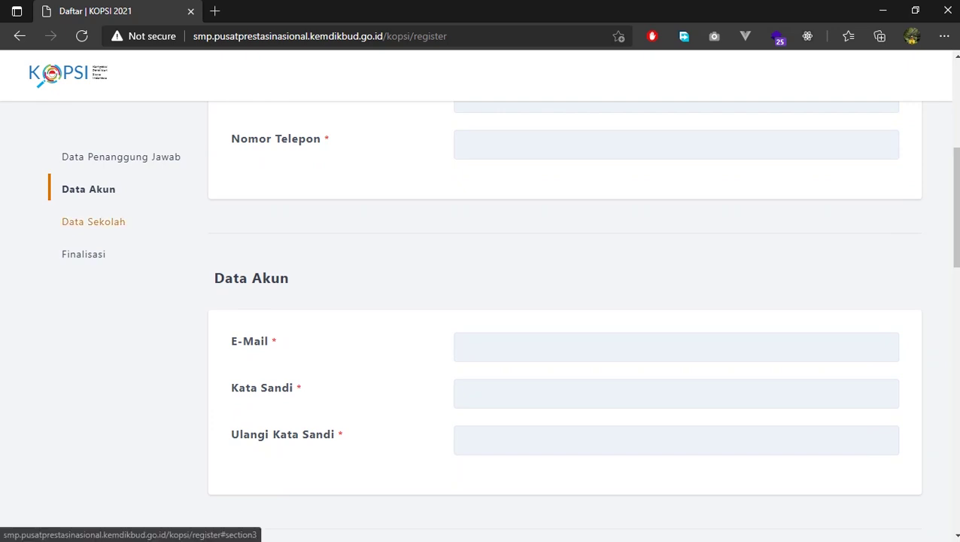
pyautogui.click(93, 221)
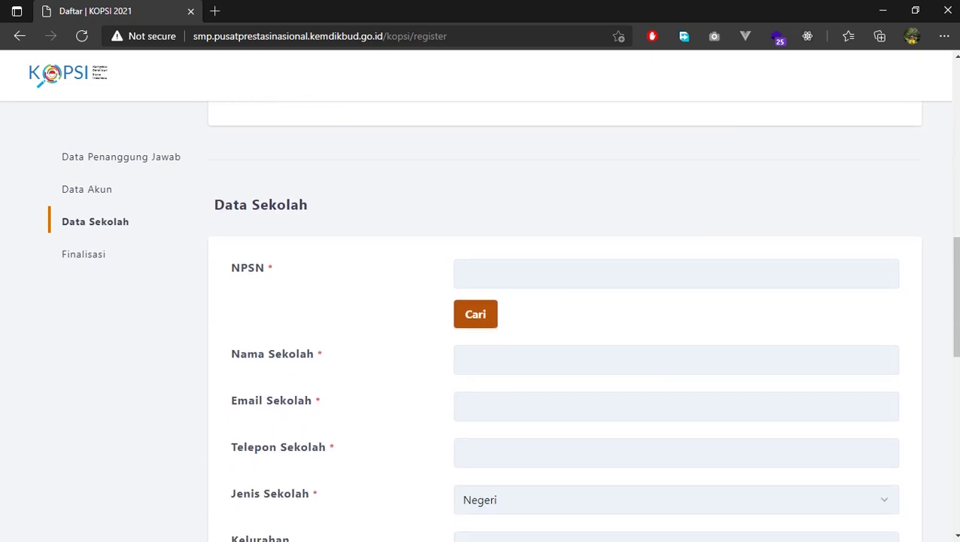
pyautogui.click(121, 157)
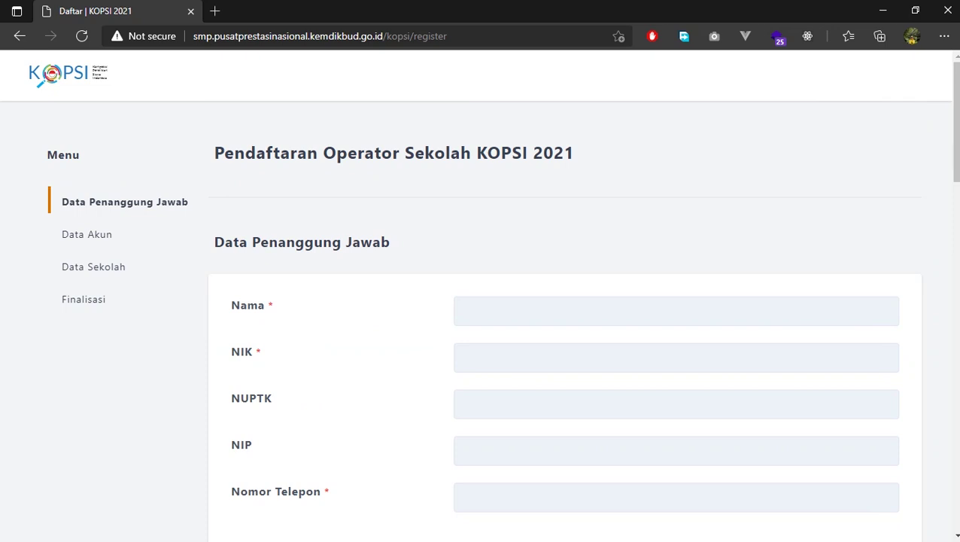
# Enter the responsible person's name and NIK, changing the saved NIK's last digit to 0
pyautogui.click(676, 237)
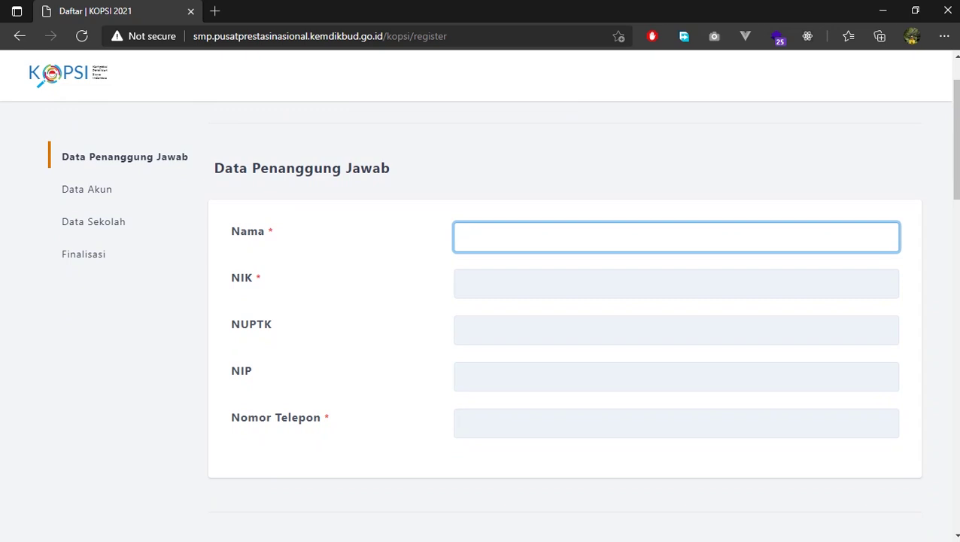
pyautogui.press('Tab')
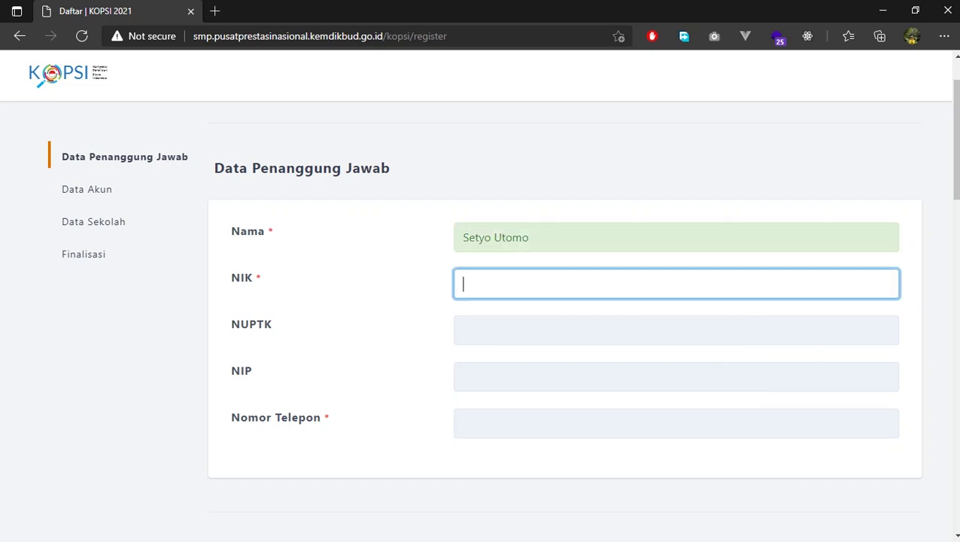
pyautogui.write('3')
pyautogui.press('Down')
pyautogui.press('Return')
pyautogui.press('BackSpace')
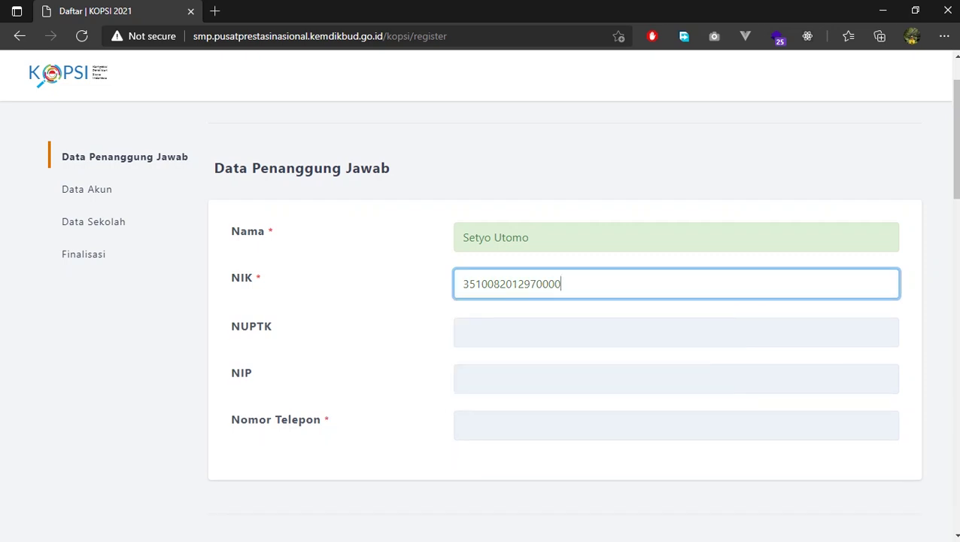
pyautogui.press('Tab')
# Fill NUPTK and NIP from saved entries, ending in 4 and 8, then enter the phone number
pyautogui.press('Down')
pyautogui.press('Down')
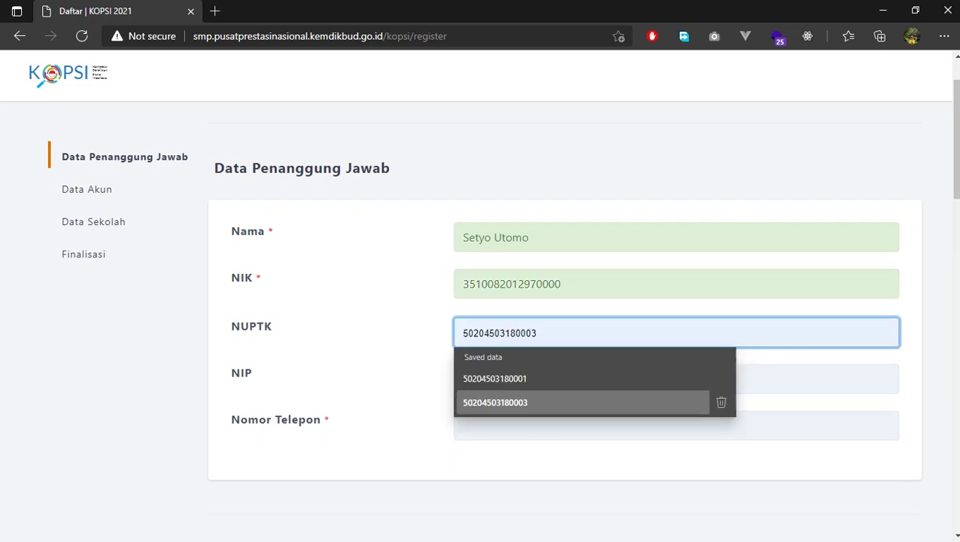
pyautogui.press('Return')
pyautogui.press('BackSpace')
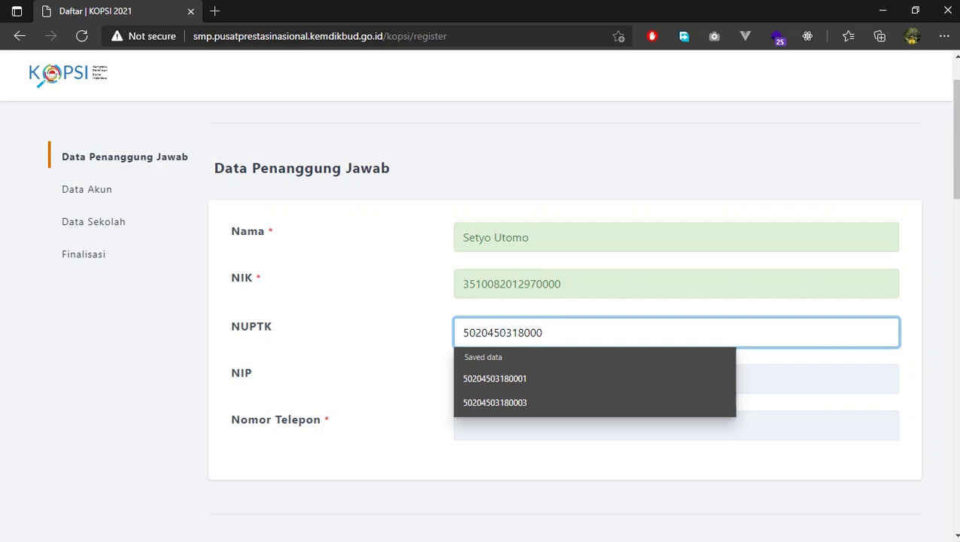
pyautogui.write('4')
pyautogui.press('Tab')
pyautogui.press('Down')
pyautogui.press('Down')
pyautogui.press('Down')
pyautogui.press('Return')
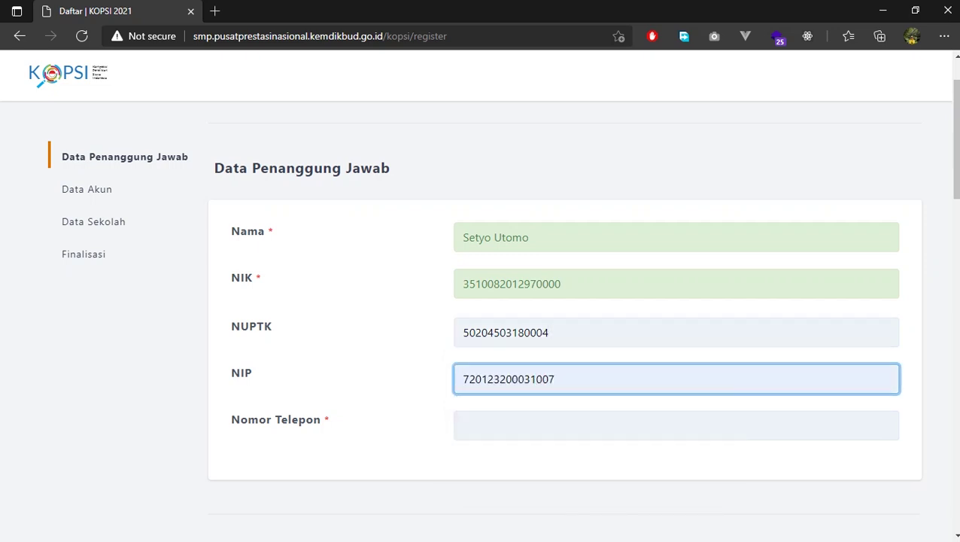
pyautogui.press('BackSpace')
pyautogui.write('8')
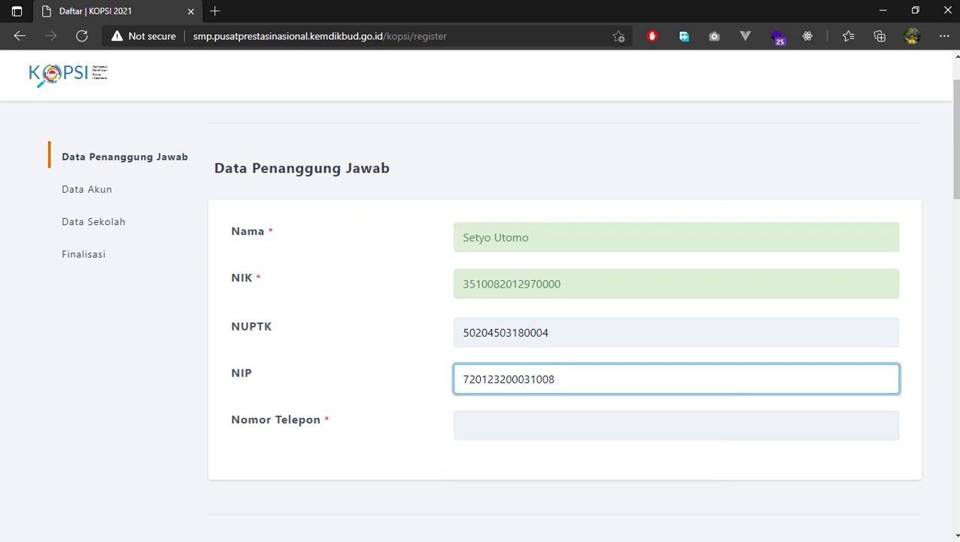
pyautogui.press('Tab')
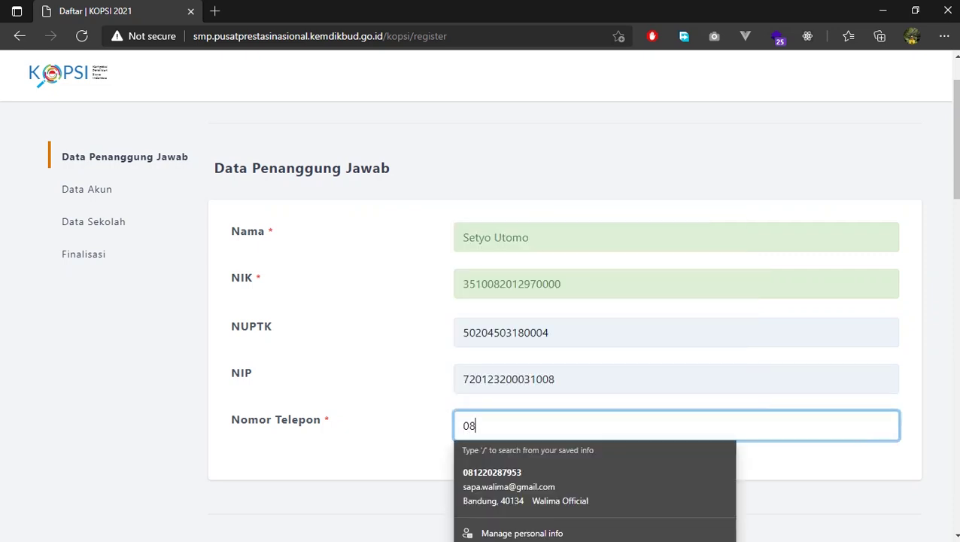
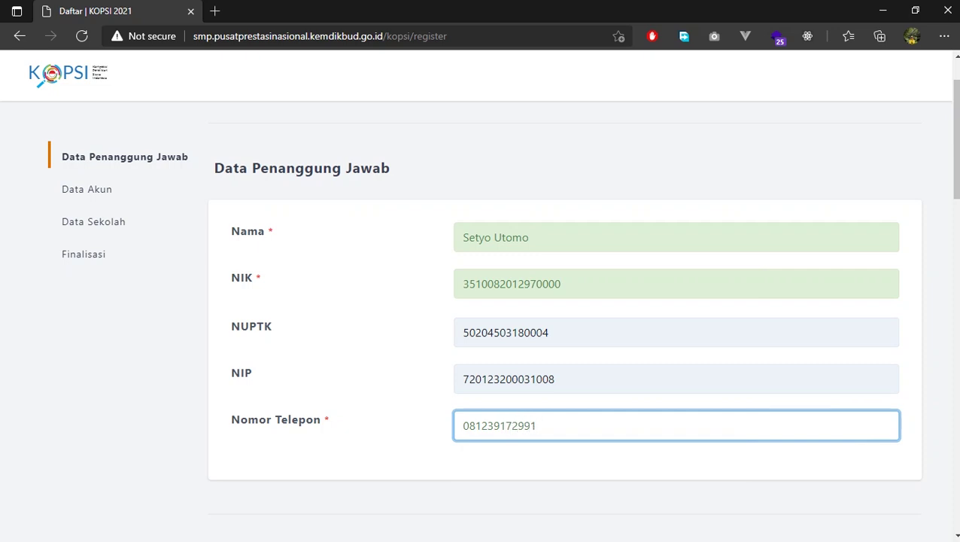
# Enter the account e-mail address and a valid password, repeated in Ulangi Kata Sandi
pyautogui.scroll(-4, 563, 296)
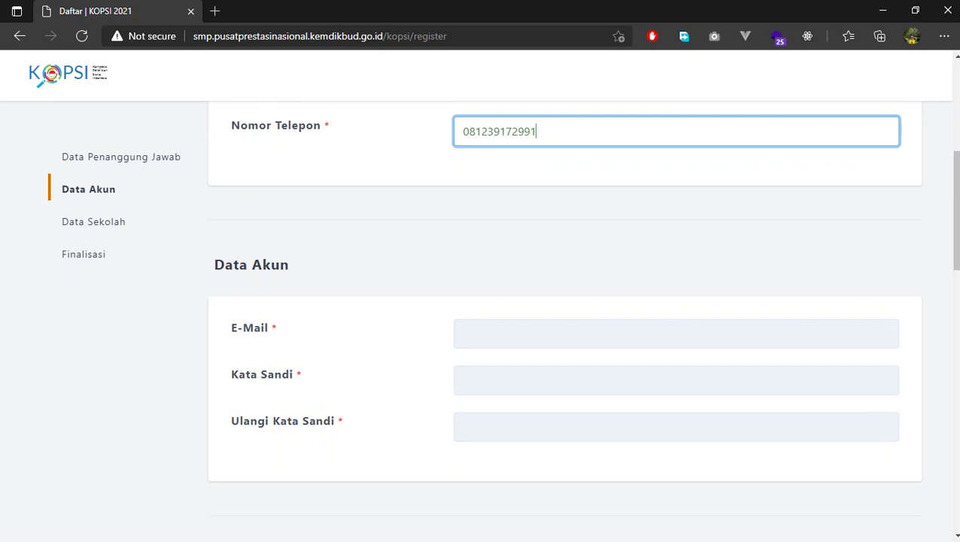
pyautogui.scroll(-2, 563, 330)
pyautogui.scroll(1, 563, 330)
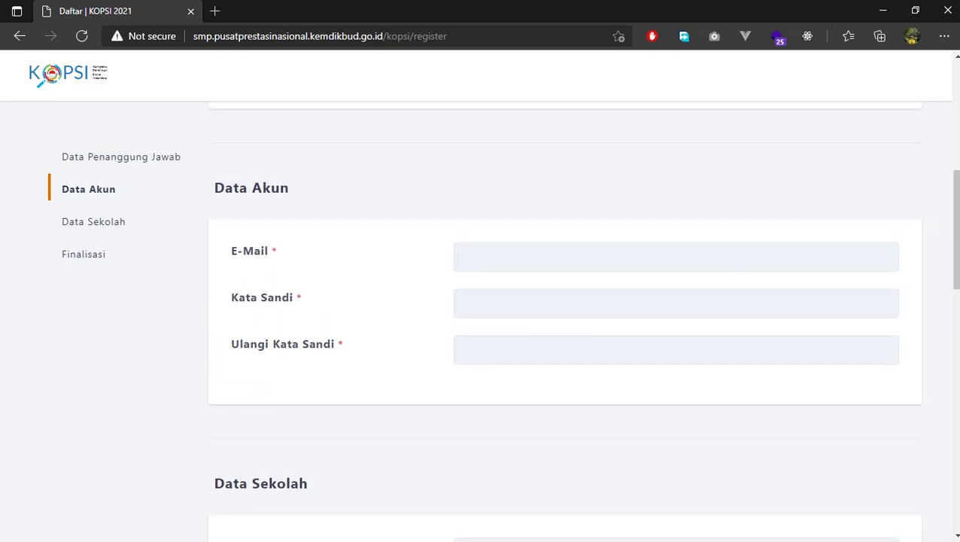
pyautogui.click(675, 256)
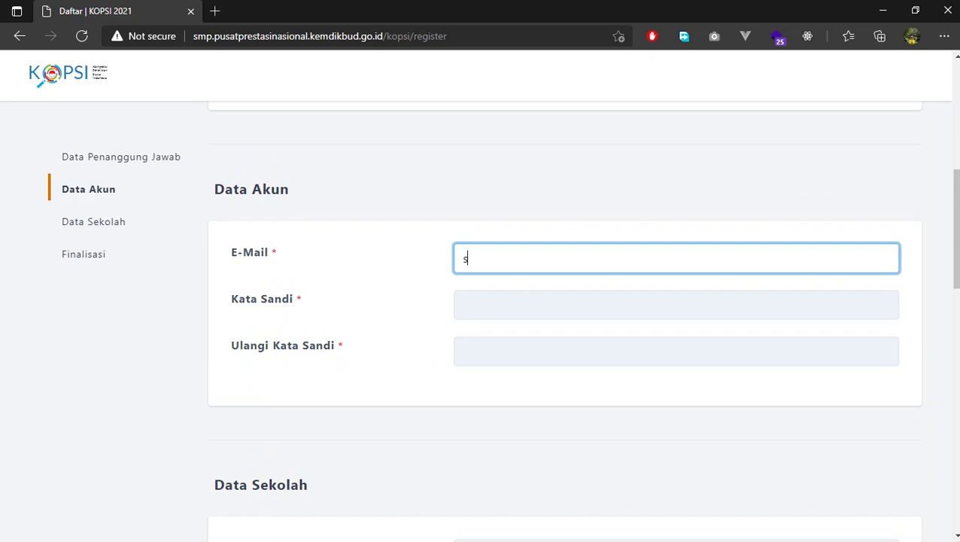
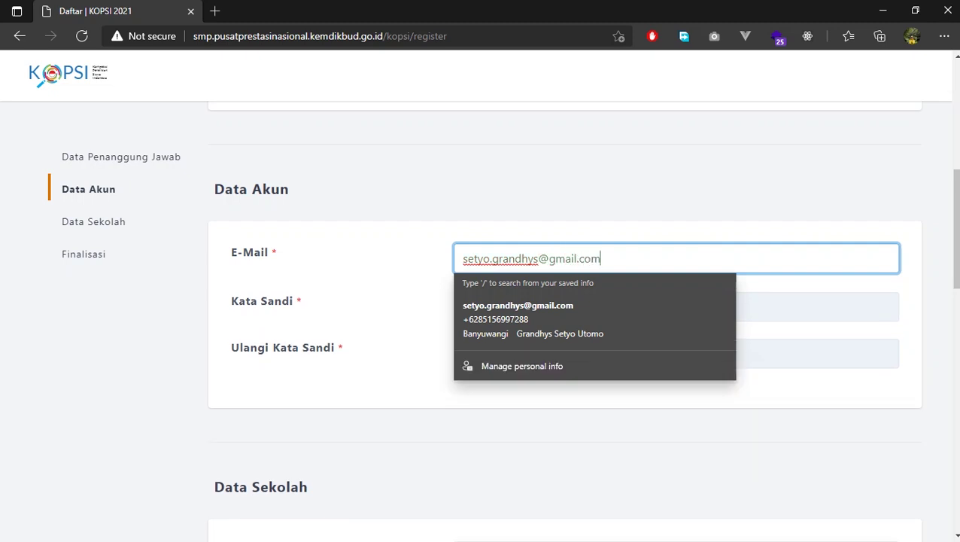
pyautogui.press('Tab')
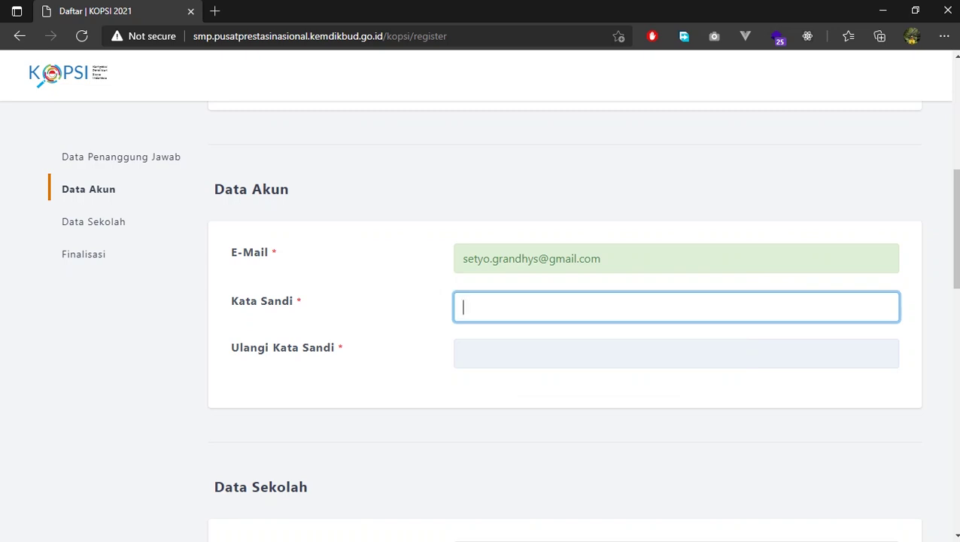
pyautogui.write('*******')
pyautogui.press('BackSpace')
pyautogui.press('BackSpace')
pyautogui.press('BackSpace')
pyautogui.press('BackSpace')
pyautogui.press('BackSpace')
pyautogui.press('BackSpace')
pyautogui.press('BackSpace')
pyautogui.write('************')
pyautogui.press('Tab')
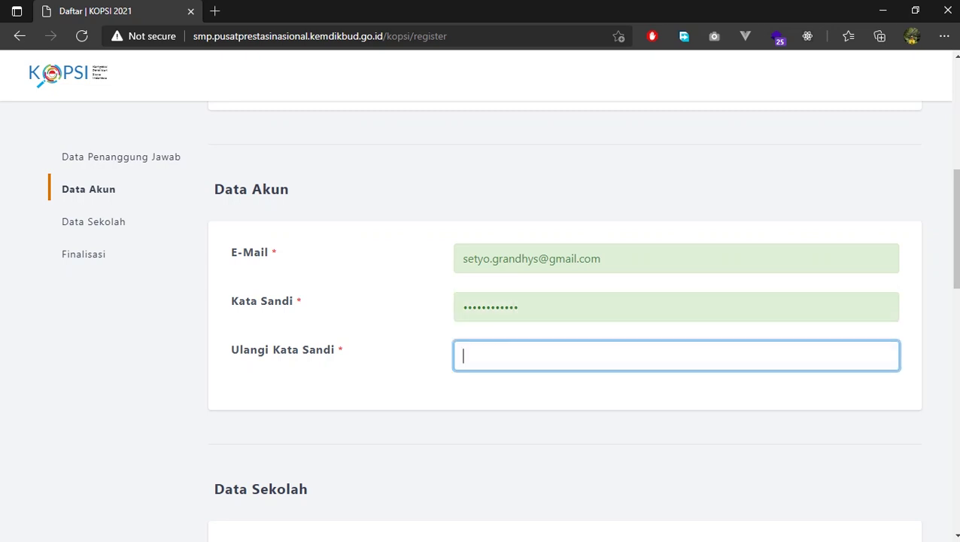
pyautogui.write('************')
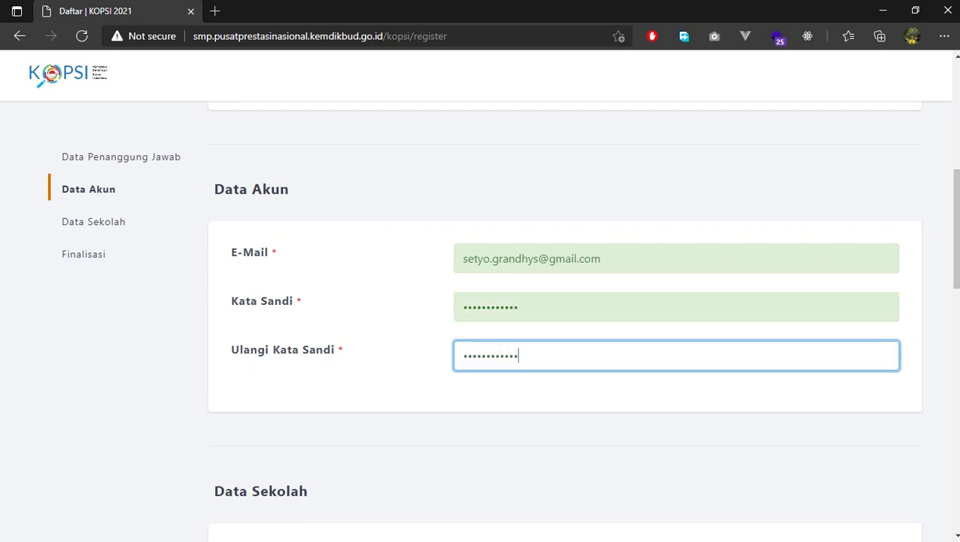
pyautogui.press('Tab')
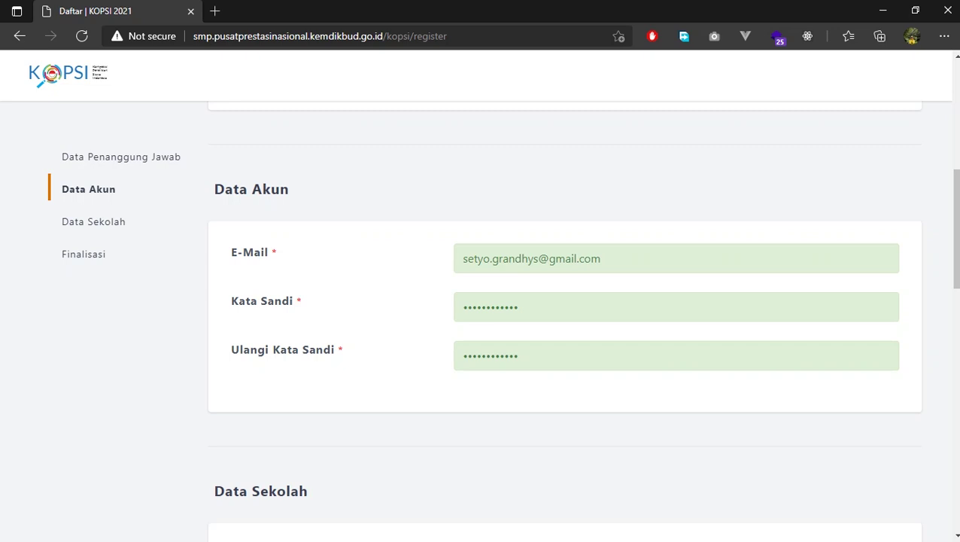
# Look up NPSN 40503177 to auto-fill MTSS AT-TAQWA, Swasta, kelurahan TANJUNG UBAN UTARA
pyautogui.scroll(-4, 564, 324)
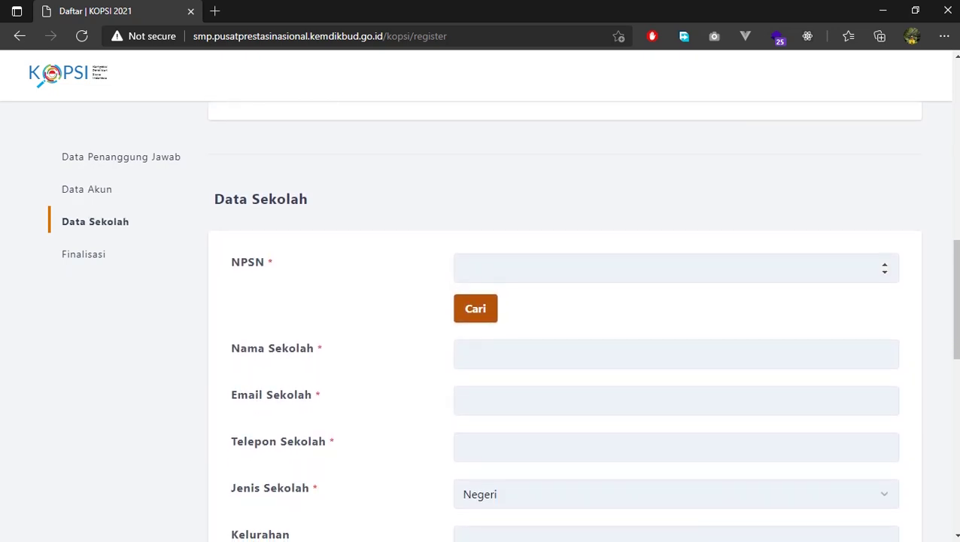
pyautogui.scroll(-1, 565, 323)
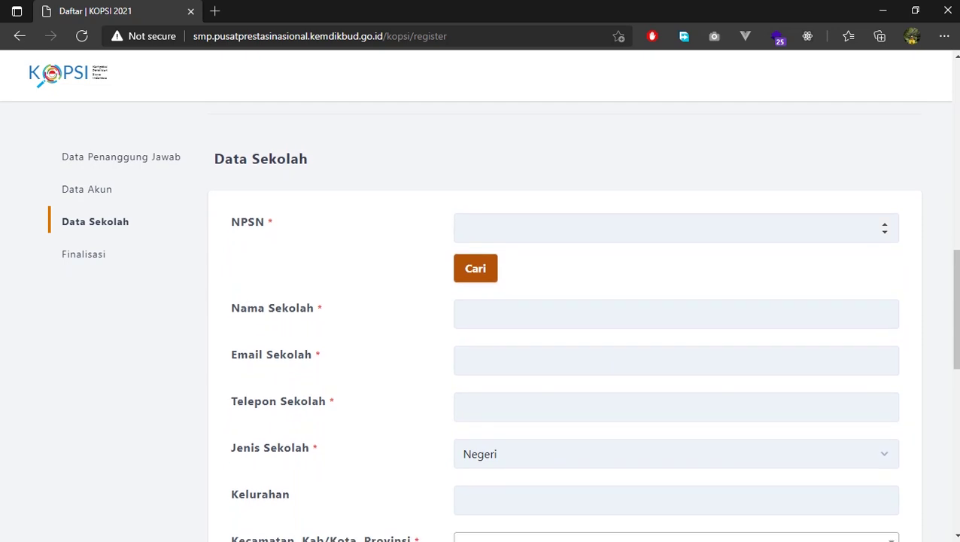
pyautogui.click(461, 205)
pyautogui.hotkey('alt', 'Tab')
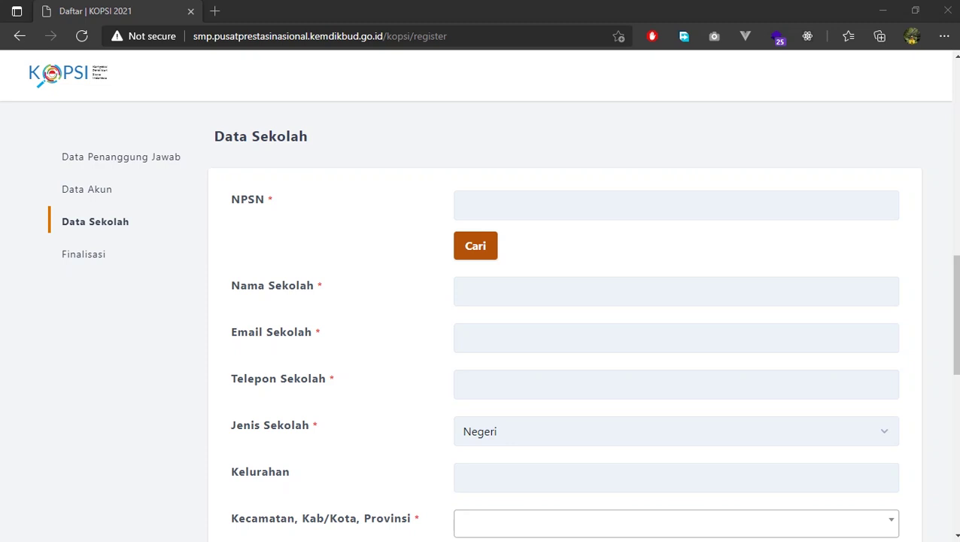
pyautogui.click(676, 205)
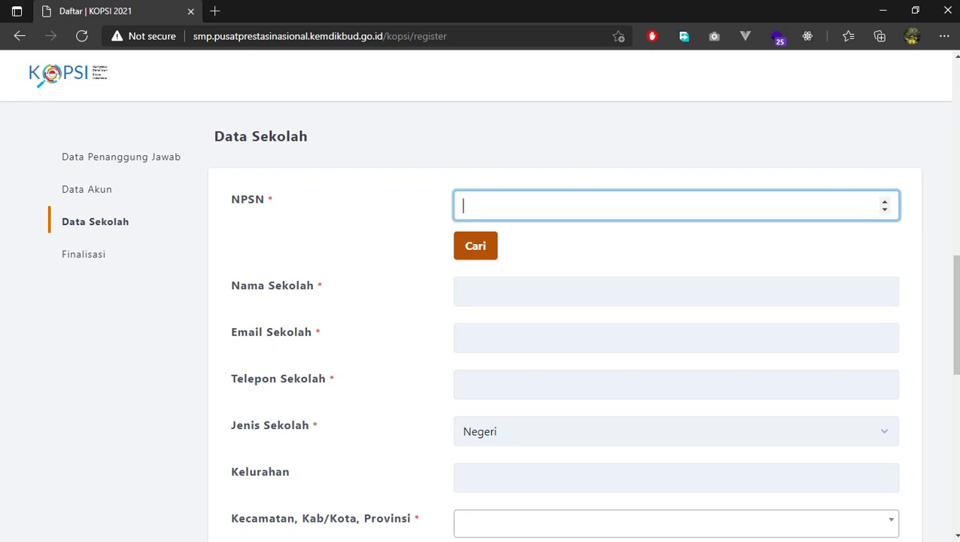
pyautogui.write('40503177')
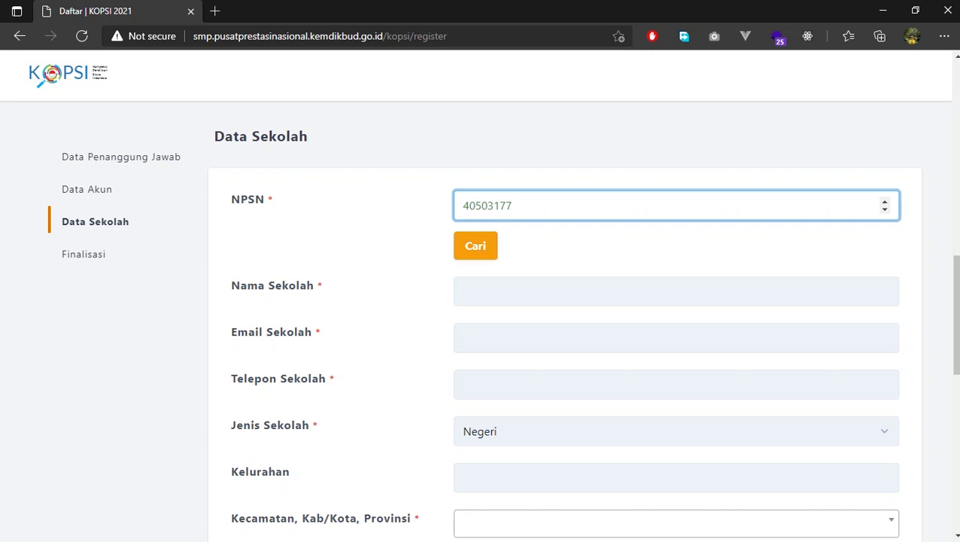
pyautogui.press('Return')
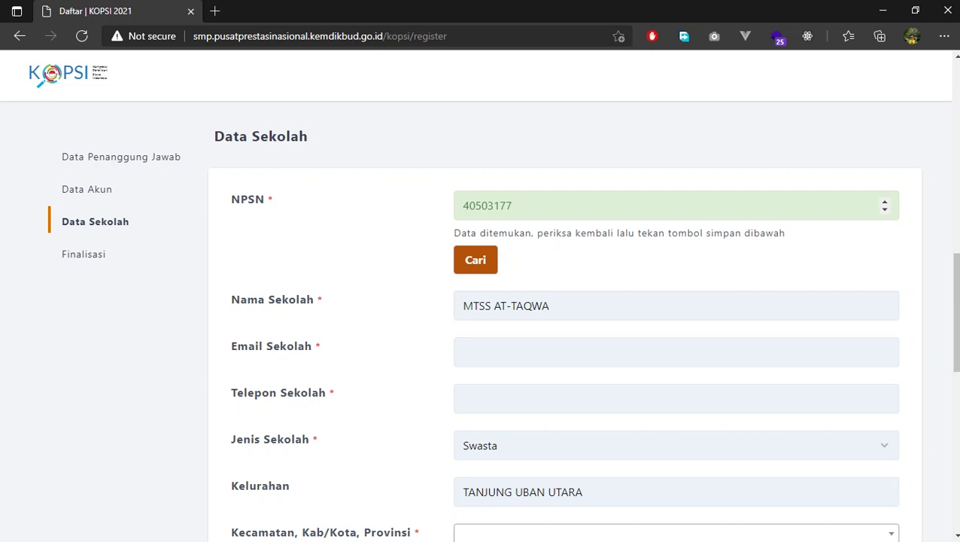
# Enter the school's e-mail address and pick its saved phone number
pyautogui.scroll(-2, 593, 322)
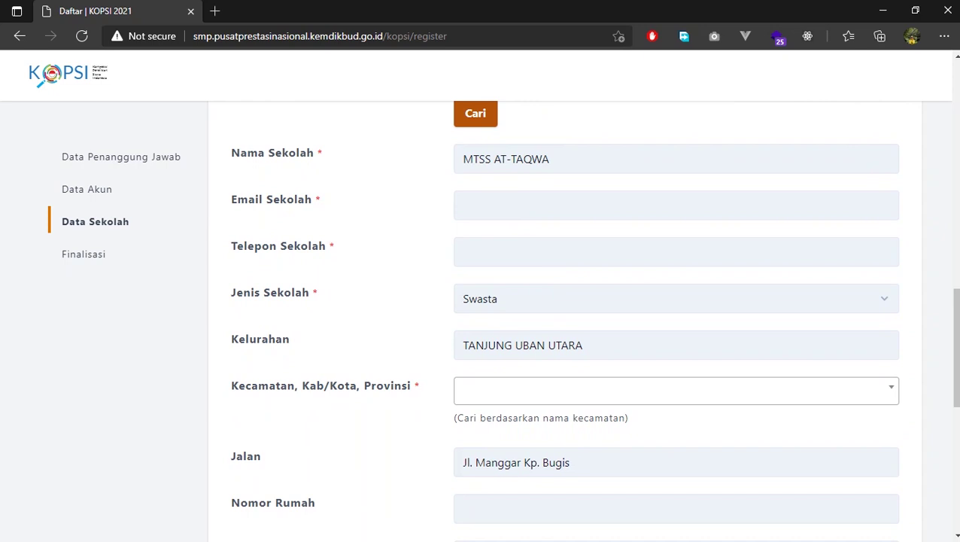
pyautogui.scroll(1, 593, 321)
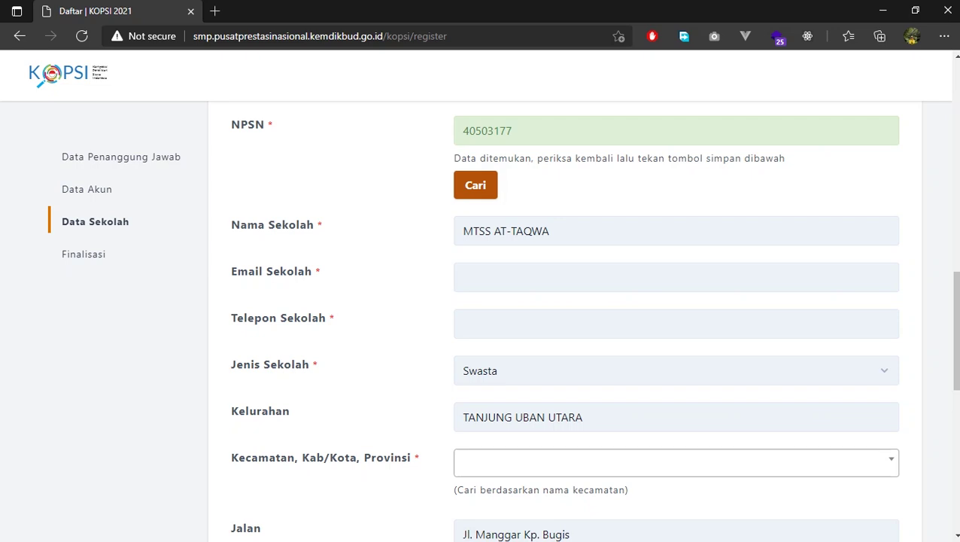
pyautogui.scroll(-1, 593, 320)
pyautogui.click(676, 204)
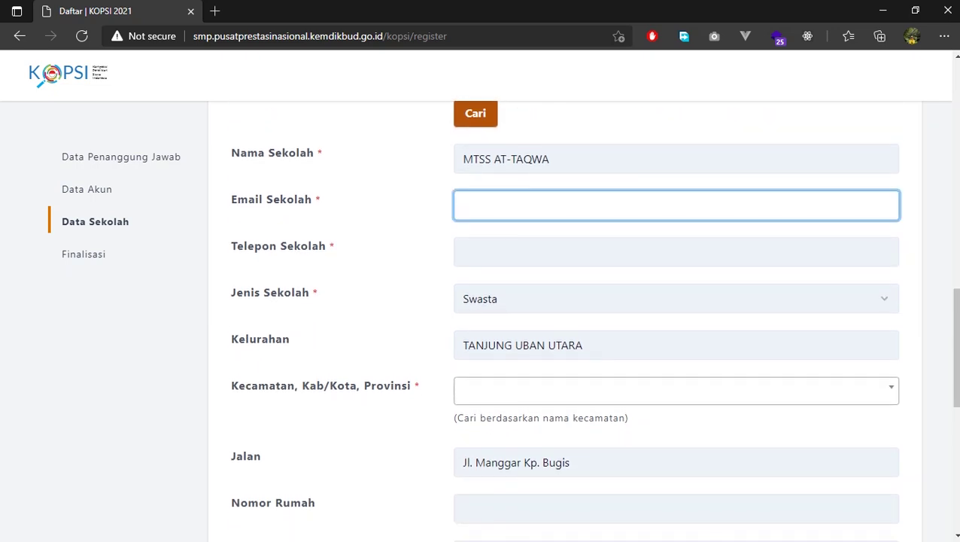
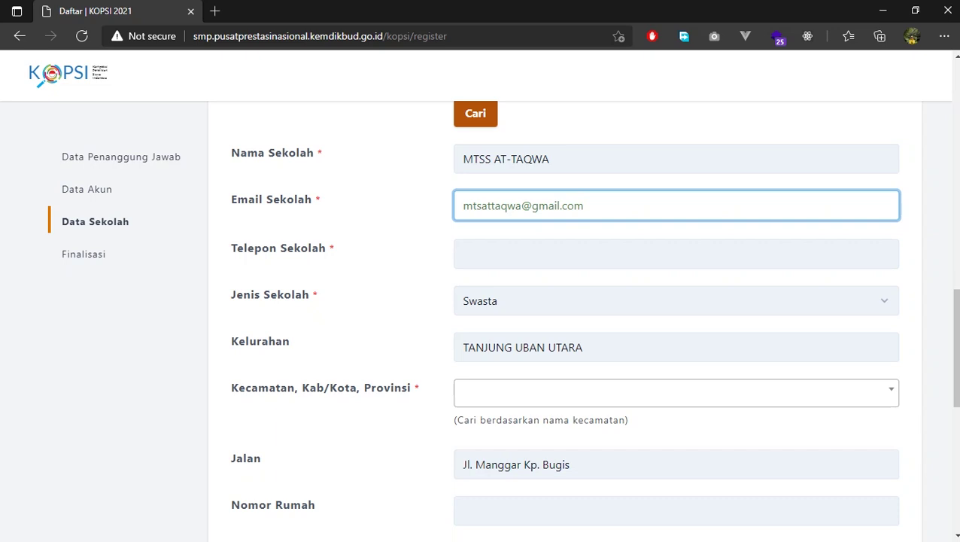
pyautogui.click(461, 253)
pyautogui.write('021')
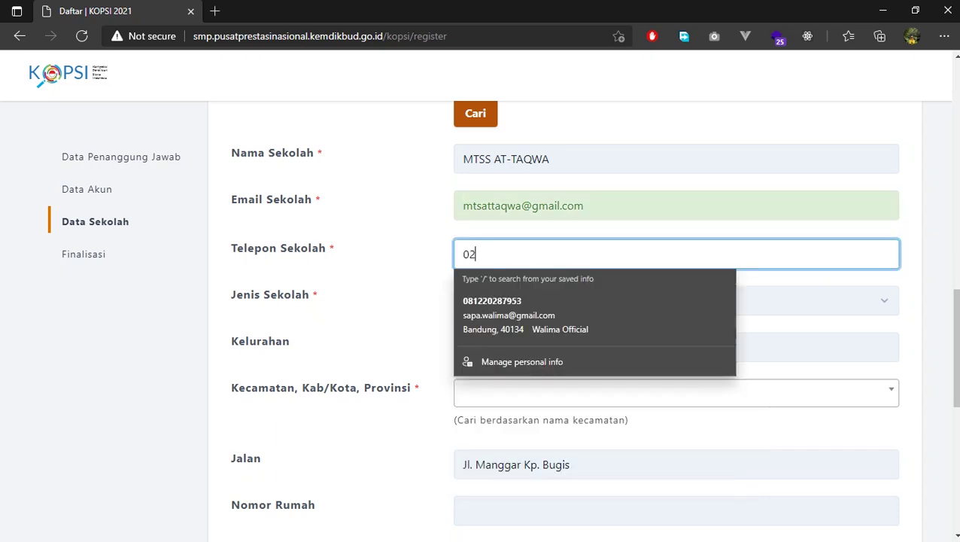
pyautogui.press('Down')
pyautogui.press('Return')
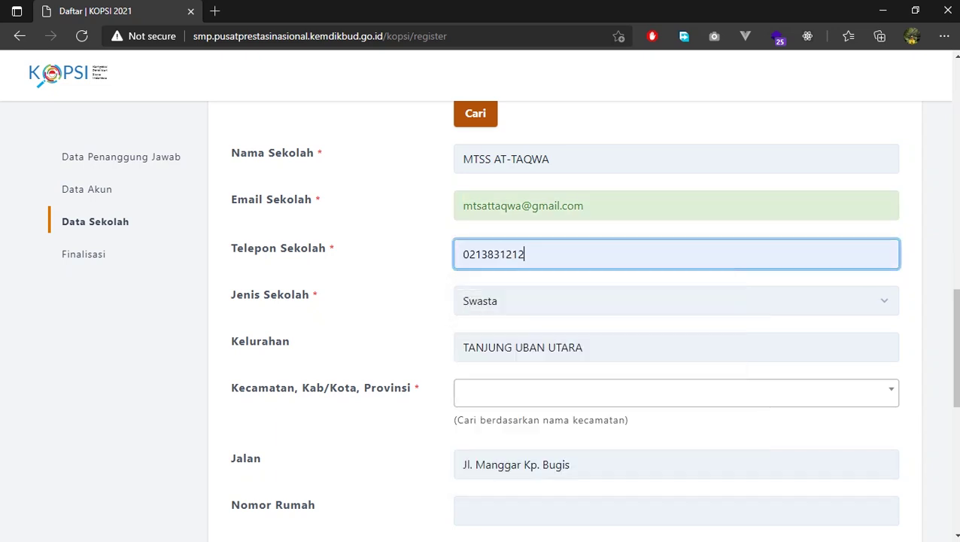
# Search 'Tanjung pinang' and choose TANJUNGPINANG KOTA as the Kecamatan
pyautogui.scroll(-2, 593, 323)
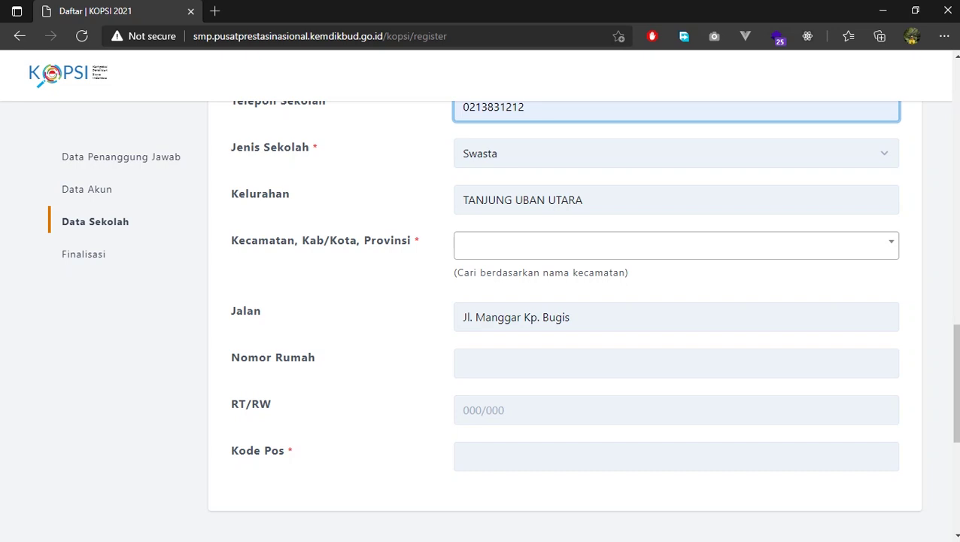
pyautogui.moveTo(454, 272); pyautogui.dragTo(628, 272)
pyautogui.click(628, 273)
pyautogui.click(628, 245)
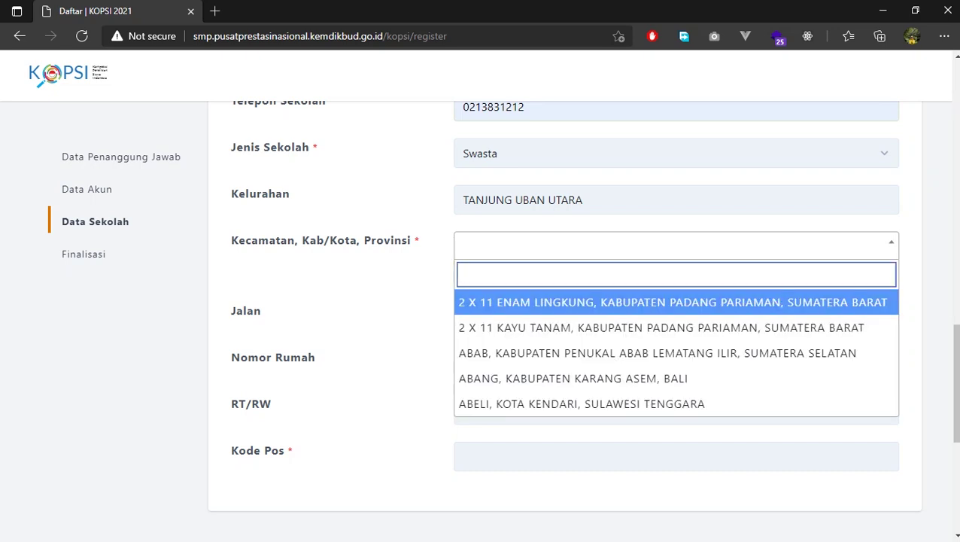
pyautogui.write('Tanjung')
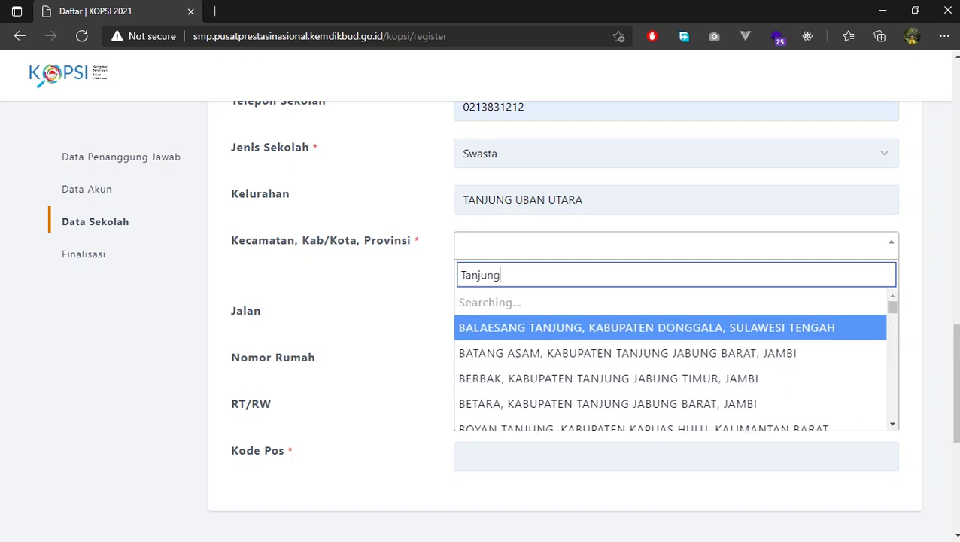
pyautogui.write(' pinang')
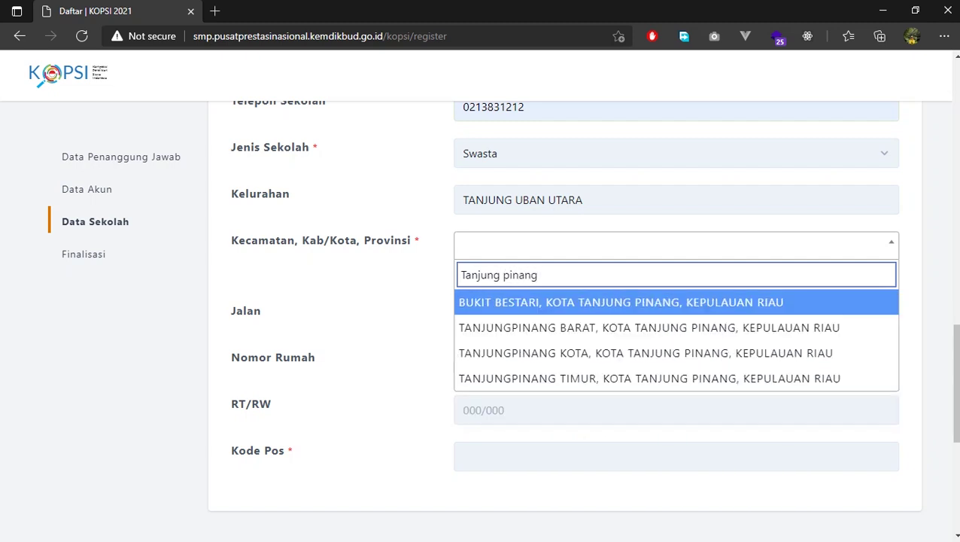
pyautogui.press('Down')
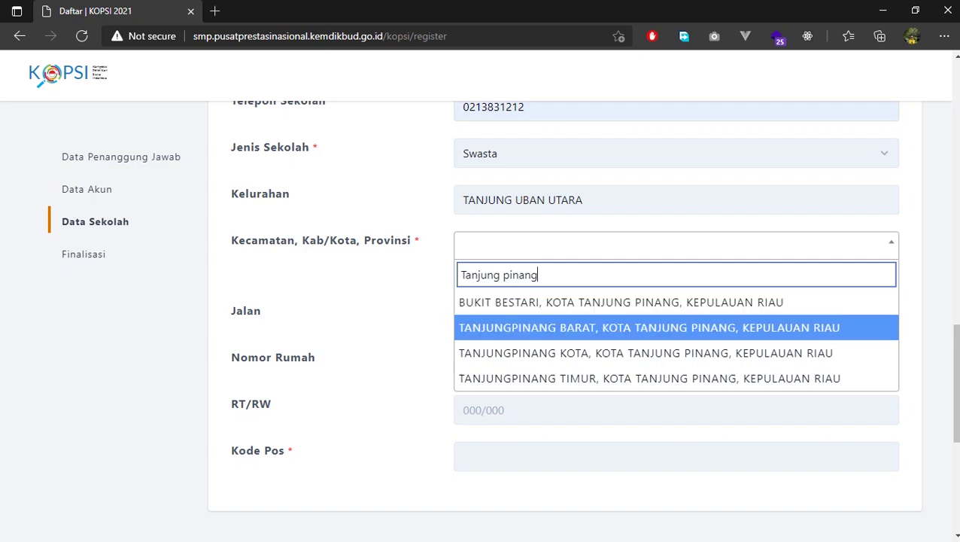
pyautogui.press('Down')
pyautogui.press('Return')
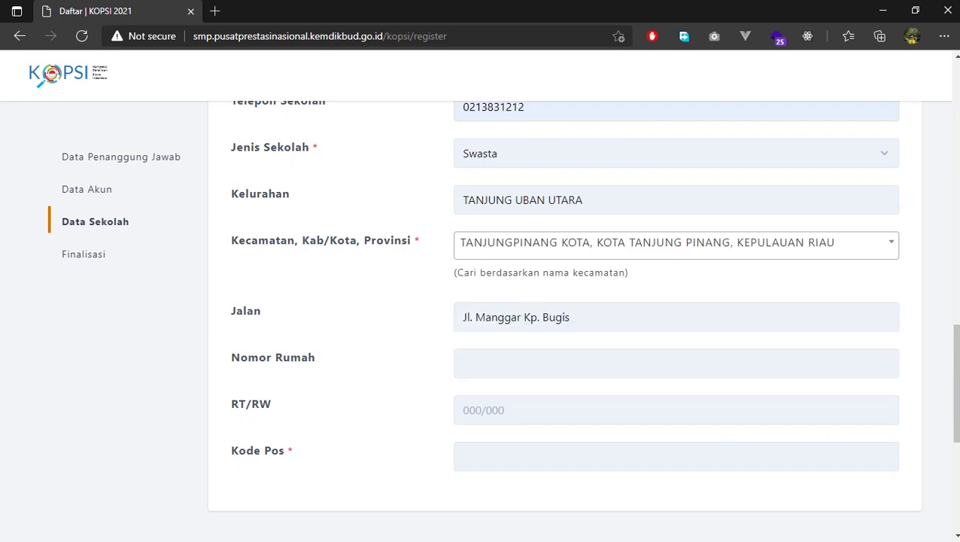
# Fill the house number and RT/RW from saved entries, then type the postal code
pyautogui.click(675, 363)
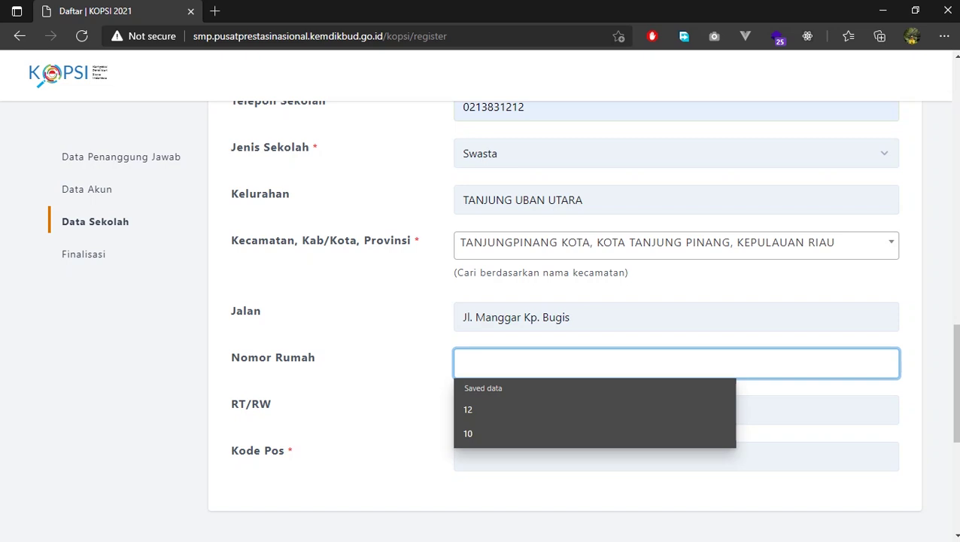
pyautogui.press('Down')
pyautogui.press('Down')
pyautogui.press('Return')
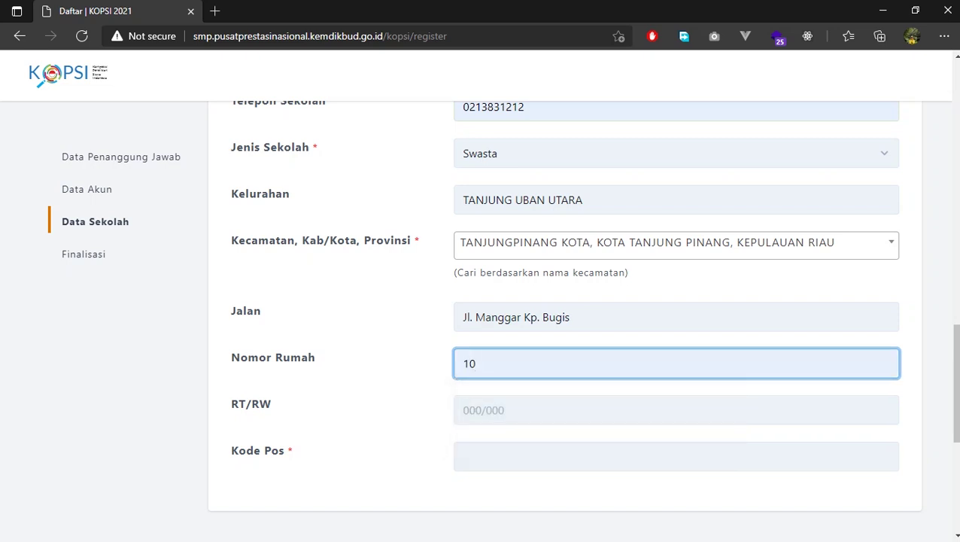
pyautogui.click(675, 409)
pyautogui.press('Down')
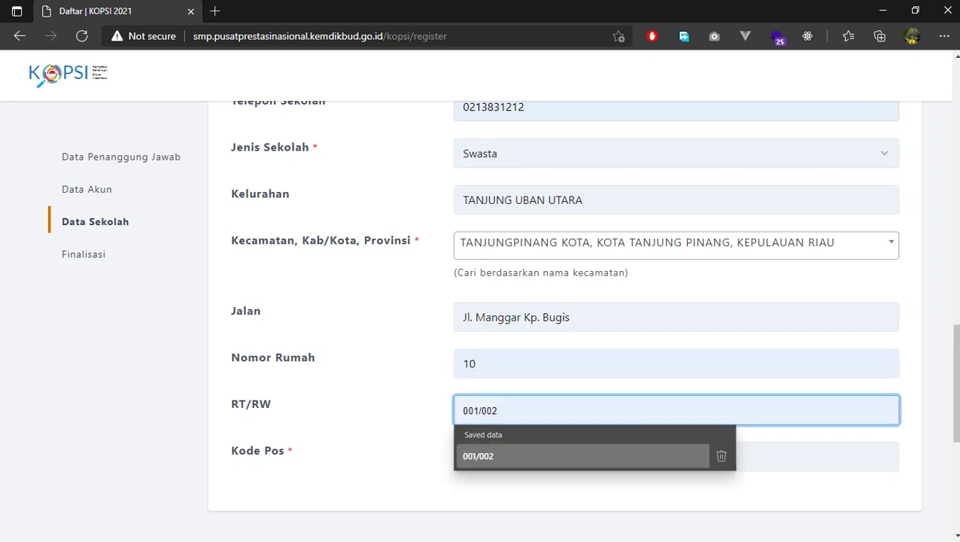
pyautogui.press('Return')
pyautogui.click(676, 455)
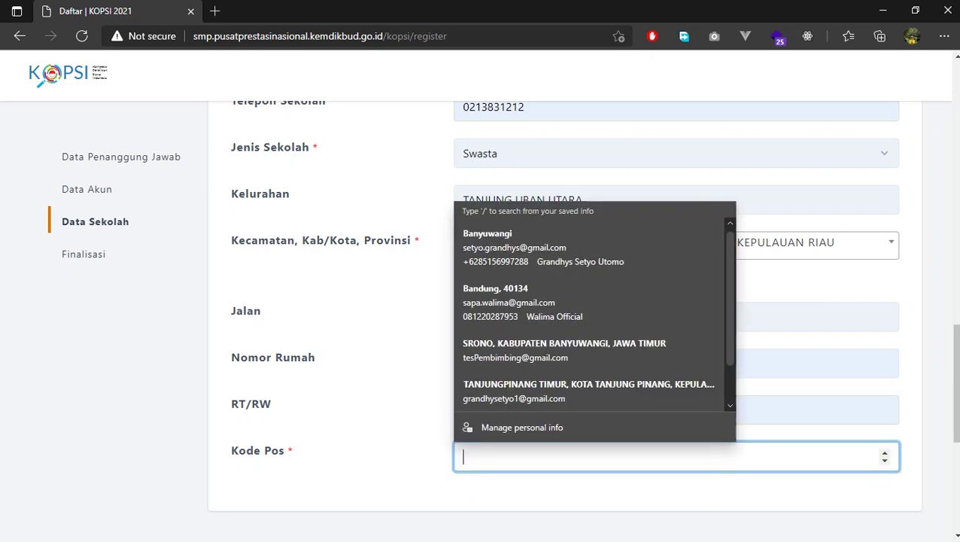
pyautogui.write('67212')
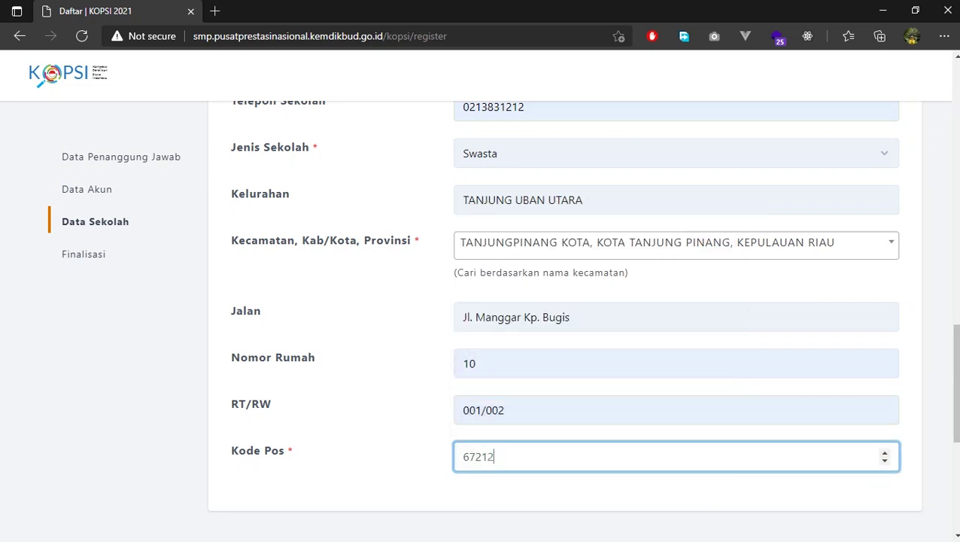
pyautogui.scroll(-3, 564, 301)
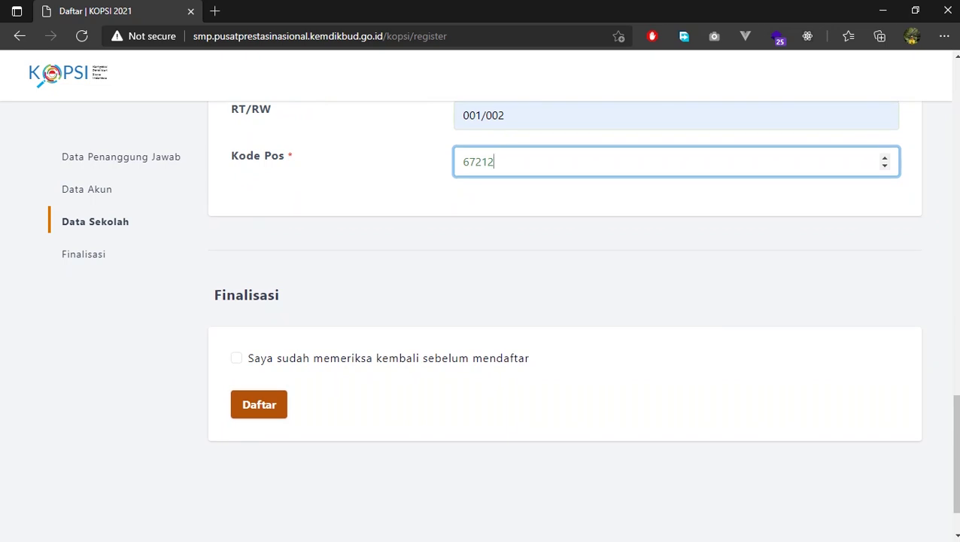
pyautogui.scroll(2, 564, 300)
pyautogui.scroll(1, 564, 321)
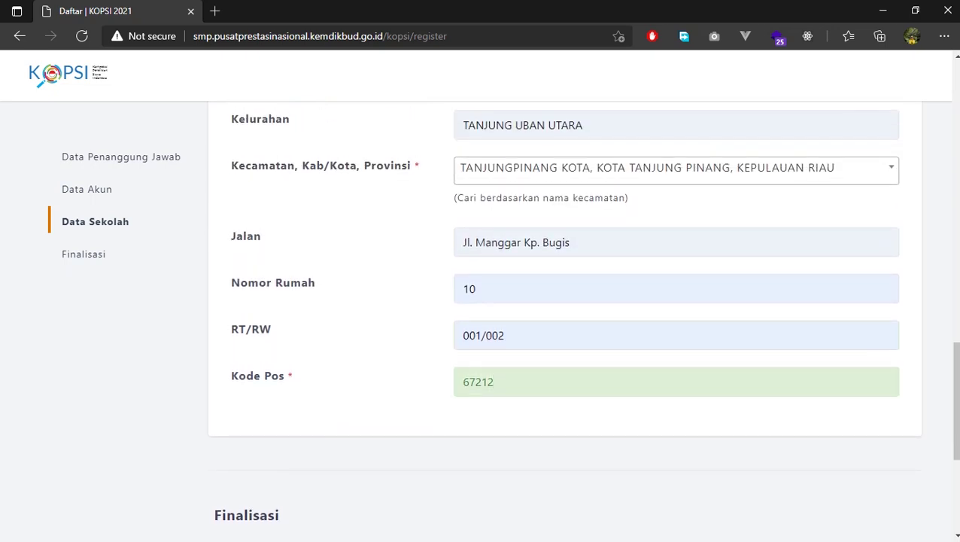
pyautogui.scroll(3, 565, 321)
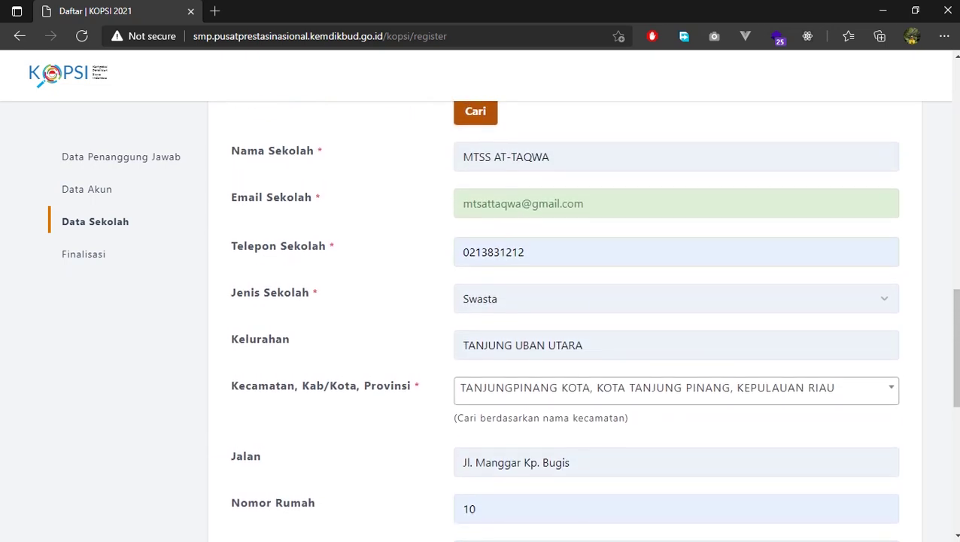
pyautogui.scroll(2, 564, 321)
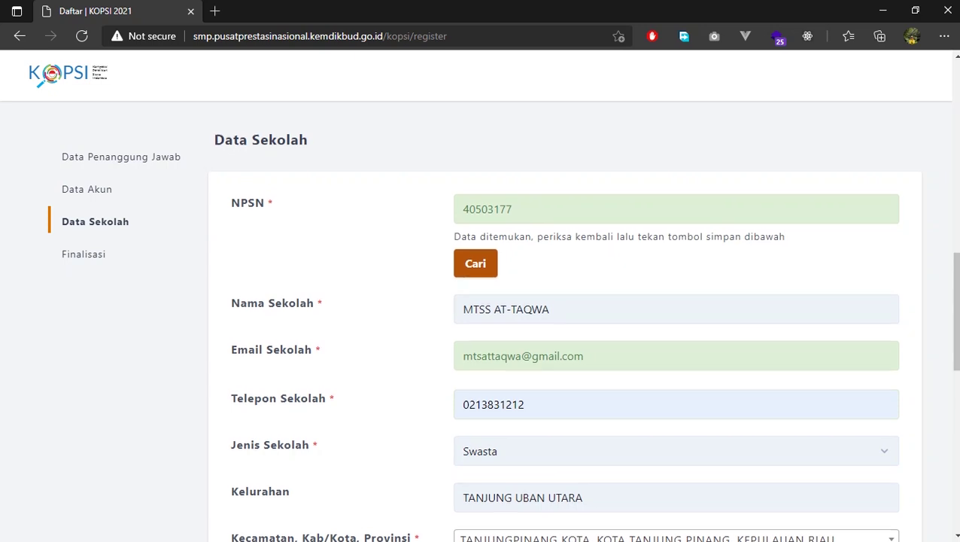
pyautogui.scroll(5, 564, 321)
pyautogui.scroll(4, 564, 321)
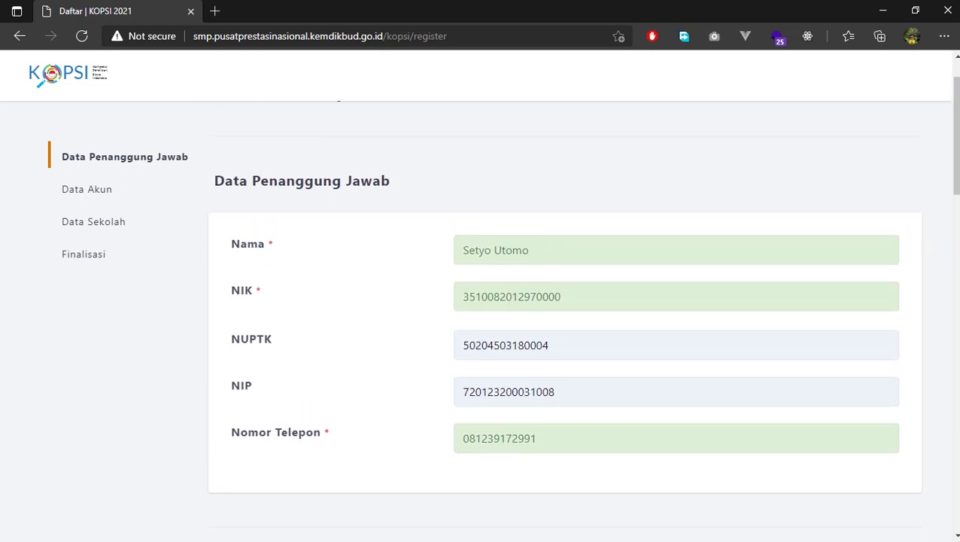
pyautogui.scroll(-15, 565, 321)
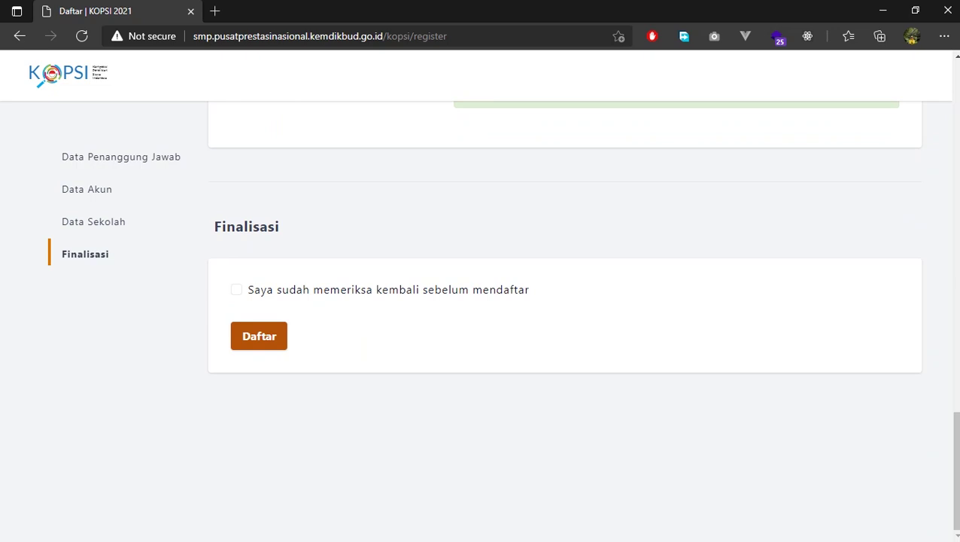
# Tick 'Saya sudah memeriksa kembali' and submit the registration with Daftar
pyautogui.click(236, 290)
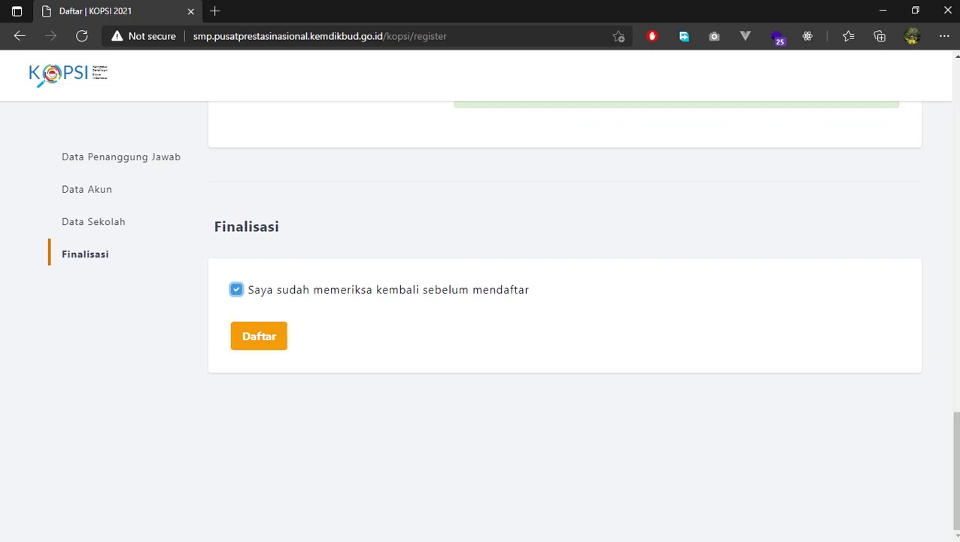
pyautogui.click(259, 336)
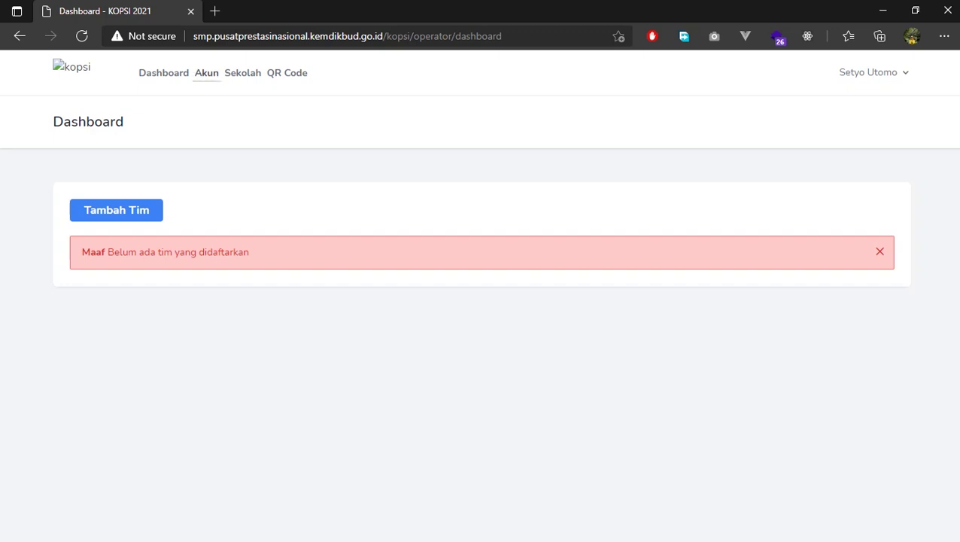
# Review the Akun Operator page, then go to the Sekolah page for MTSS AT-TAQWA
pyautogui.click(206, 72)
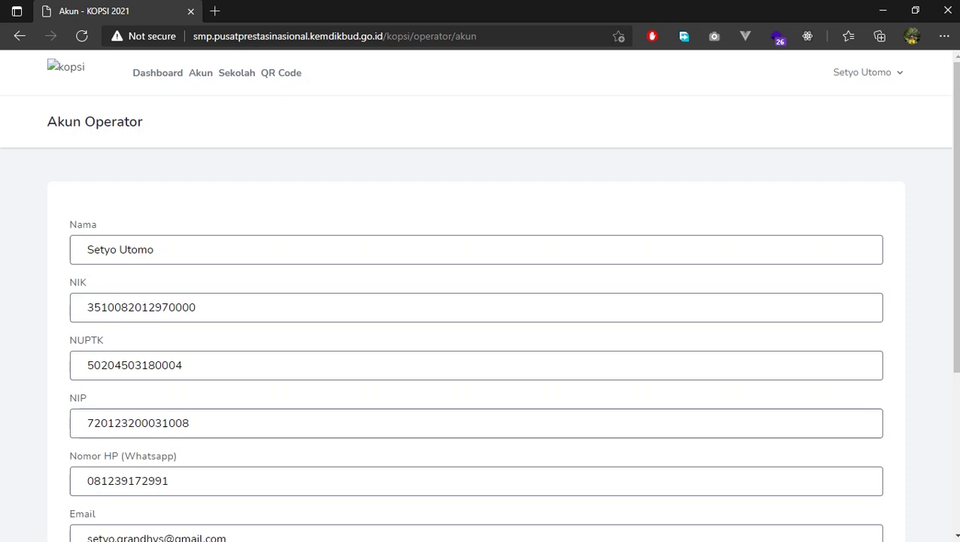
pyautogui.scroll(-3, 480, 301)
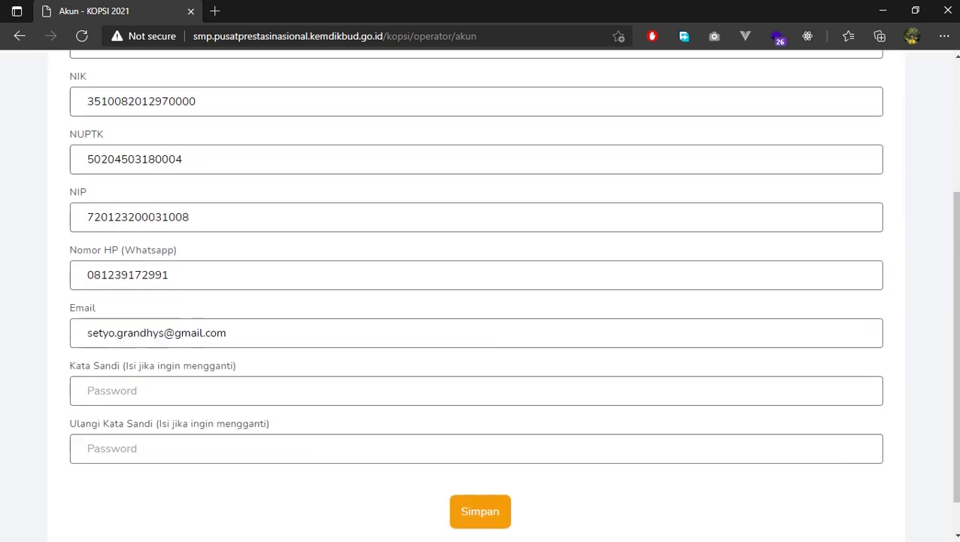
pyautogui.scroll(3, 480, 301)
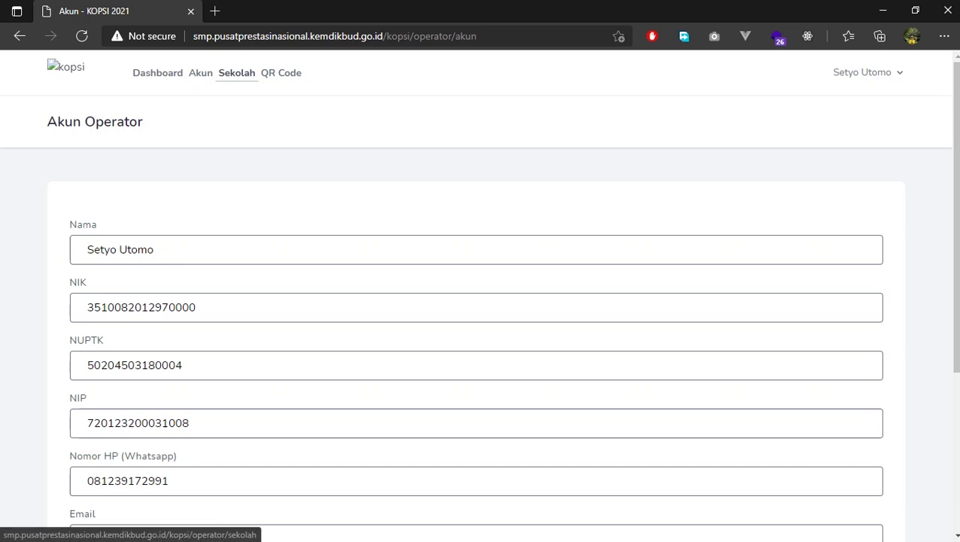
pyautogui.click(236, 72)
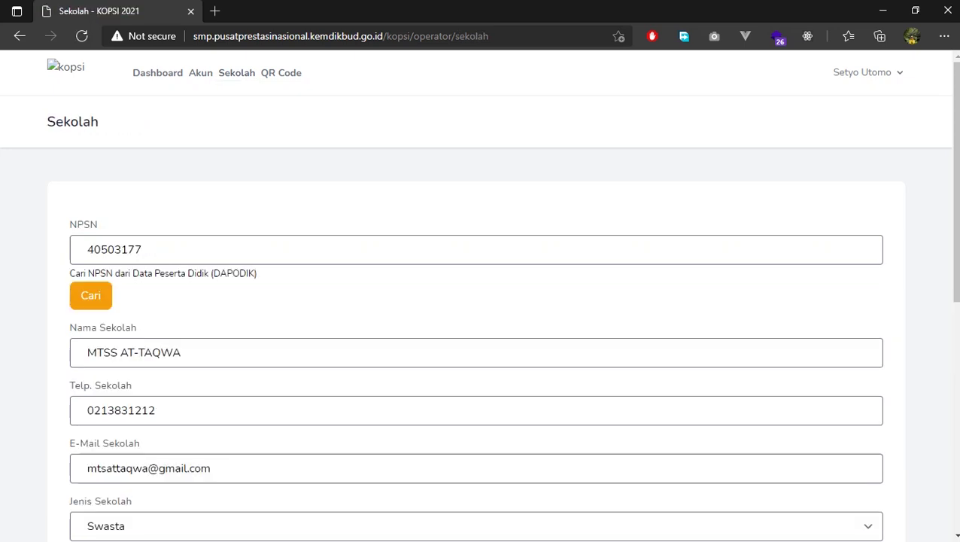
# Review the Sekolah form, then display the operator's login QR Code page
pyautogui.scroll(-2, 480, 301)
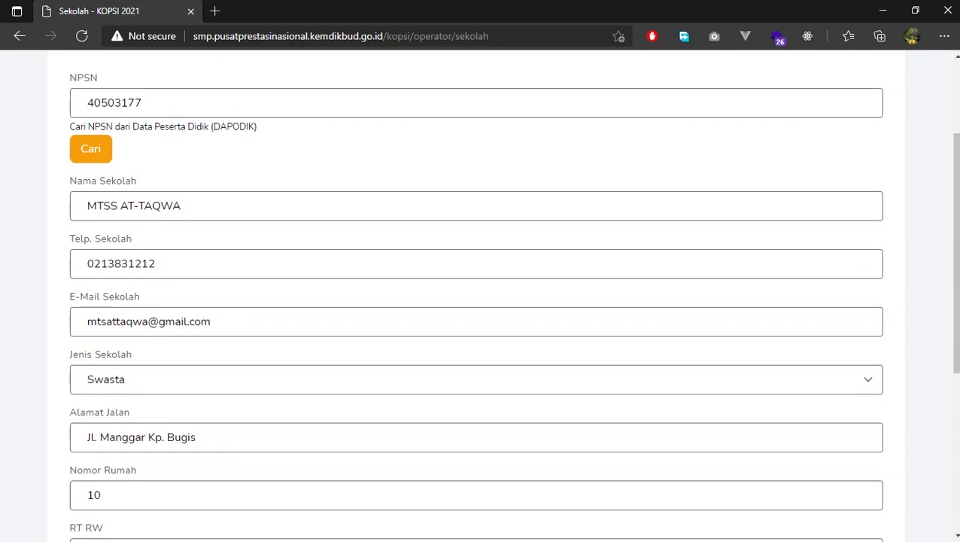
pyautogui.scroll(-4, 480, 301)
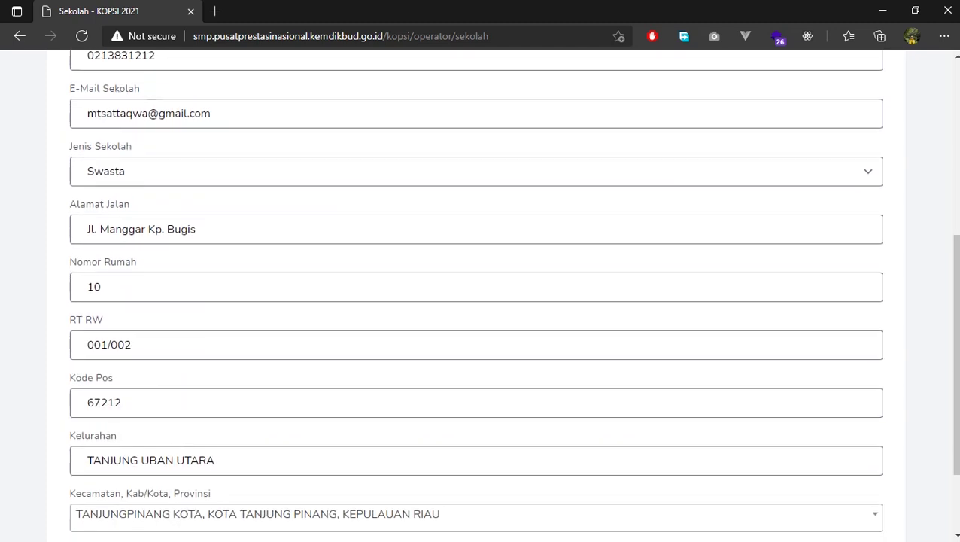
pyautogui.scroll(6, 480, 301)
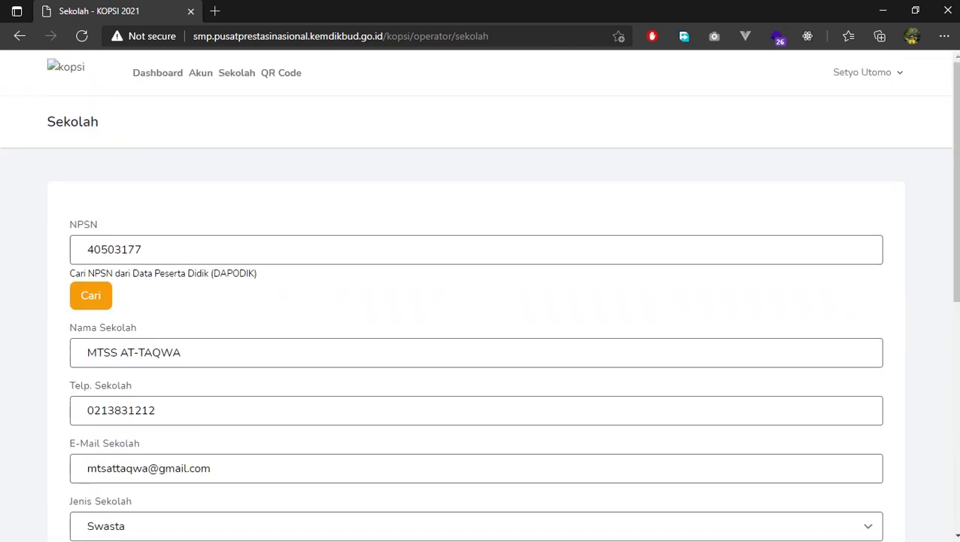
pyautogui.click(280, 72)
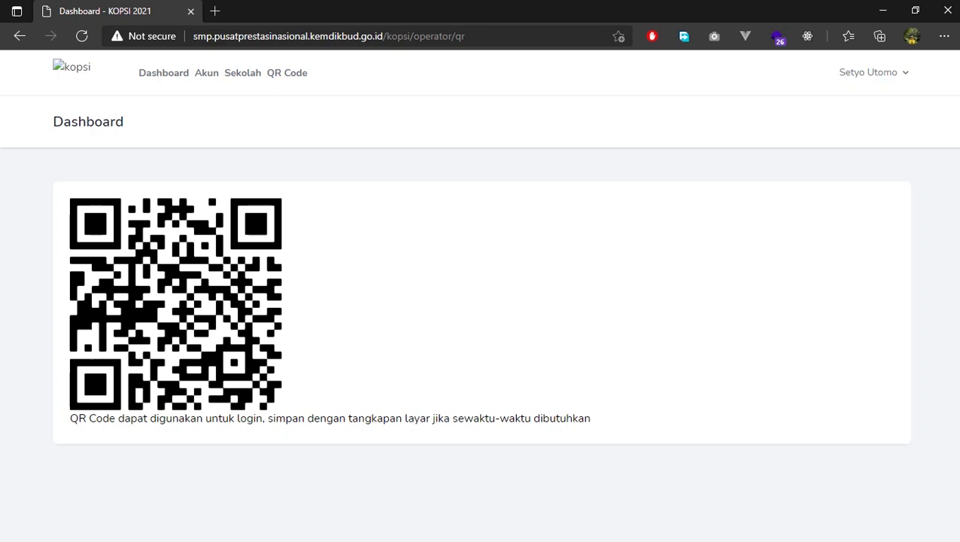
# Go back to the Dashboard and open the Tambah Tim form
pyautogui.click(163, 72)
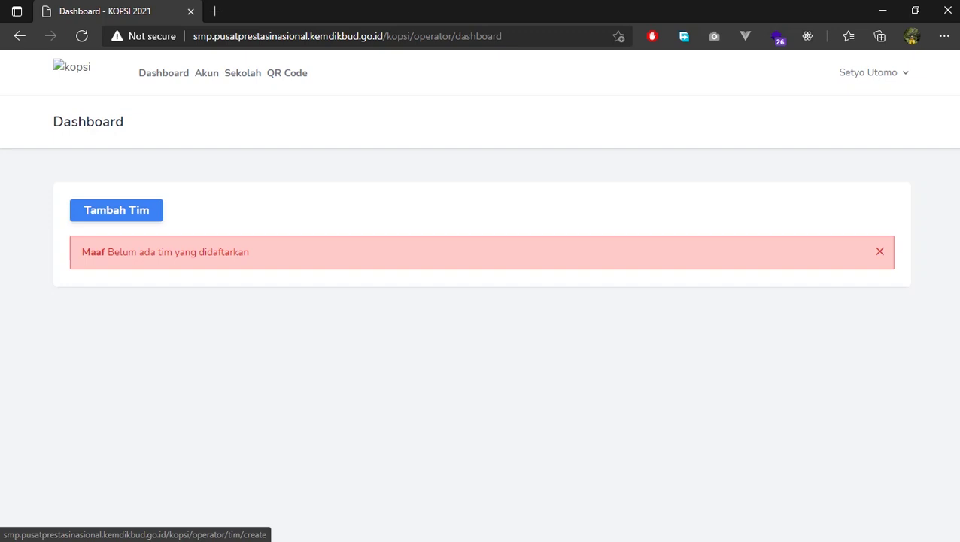
pyautogui.click(116, 210)
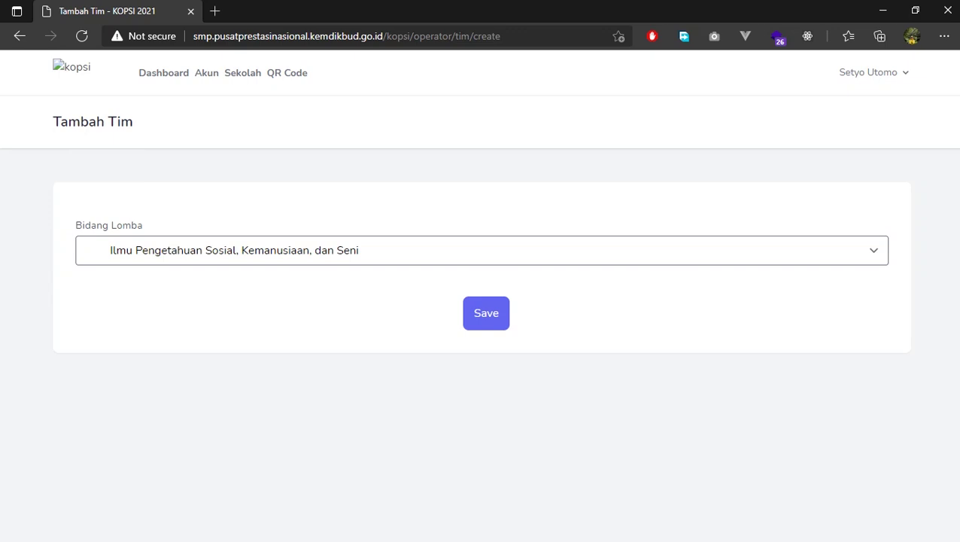
# Set Bidang Lomba to Ilmu Pengetahuan Alam dan Lingkungan and submit Tim 1
pyautogui.click(481, 250)
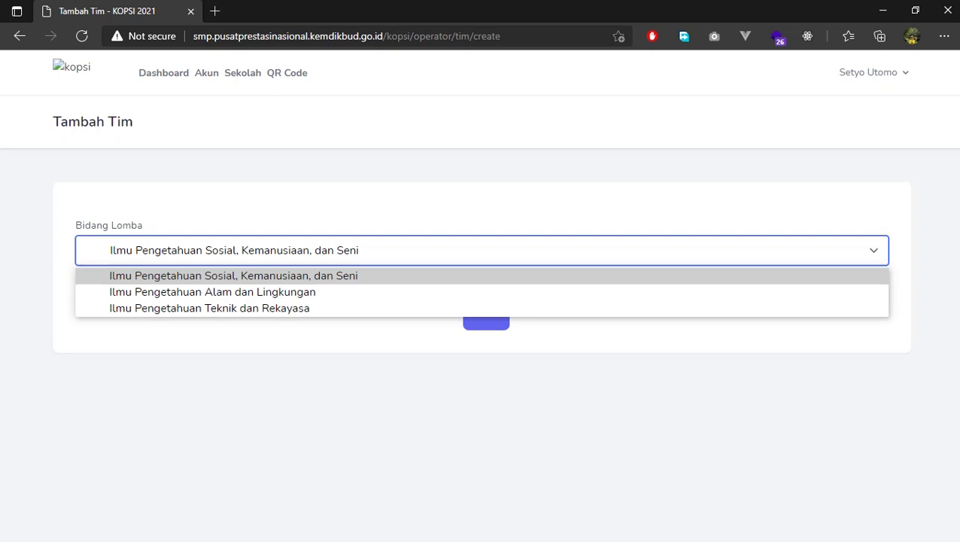
pyautogui.press('Down')
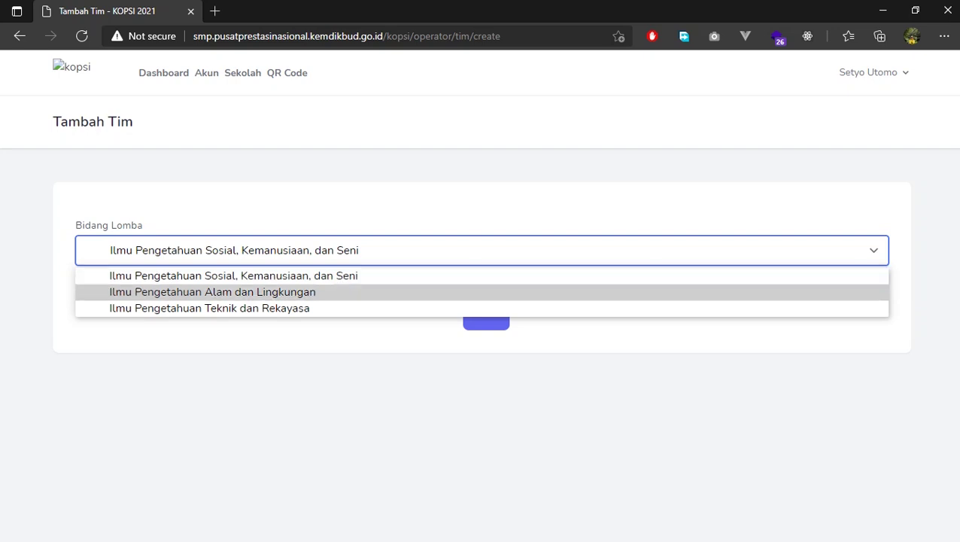
pyautogui.press('Down')
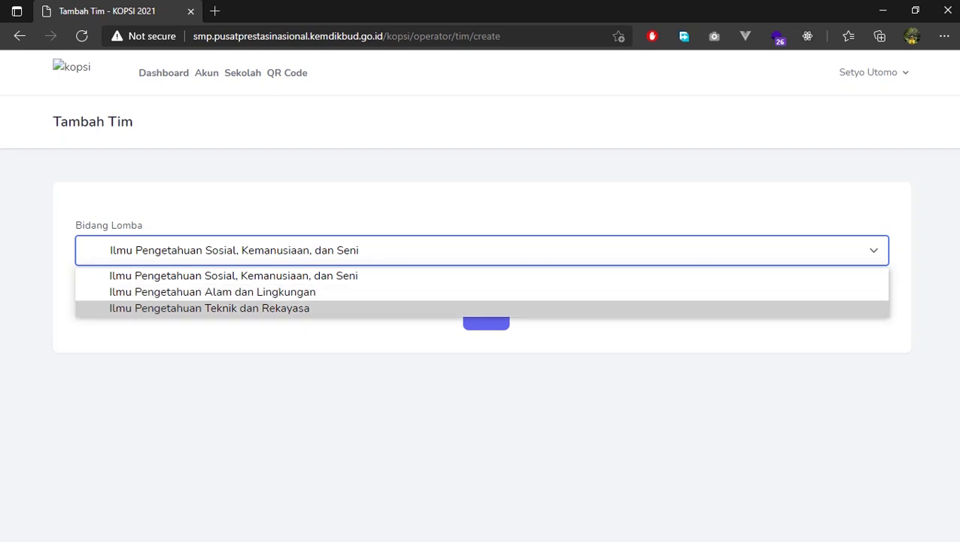
pyautogui.press('Up')
pyautogui.press('Up')
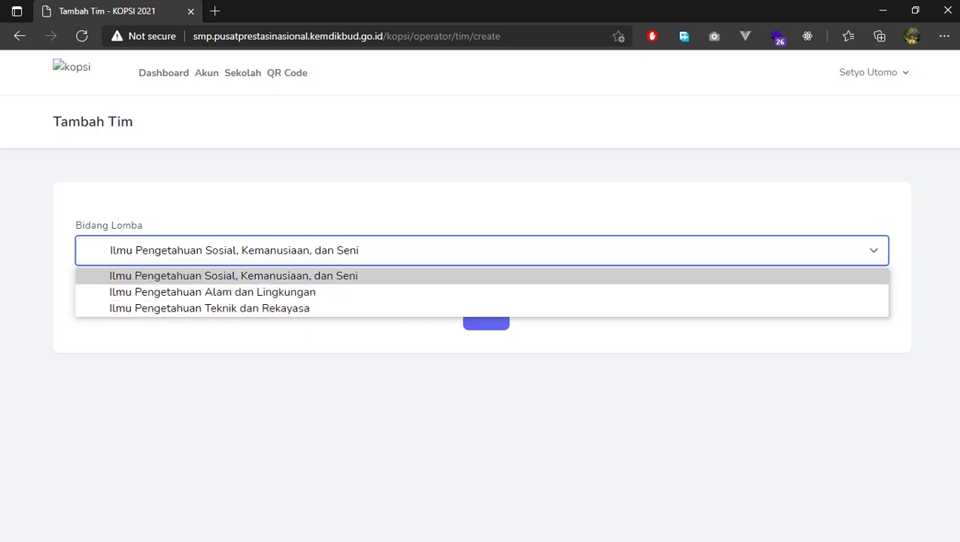
pyautogui.press('Down')
pyautogui.press('Return')
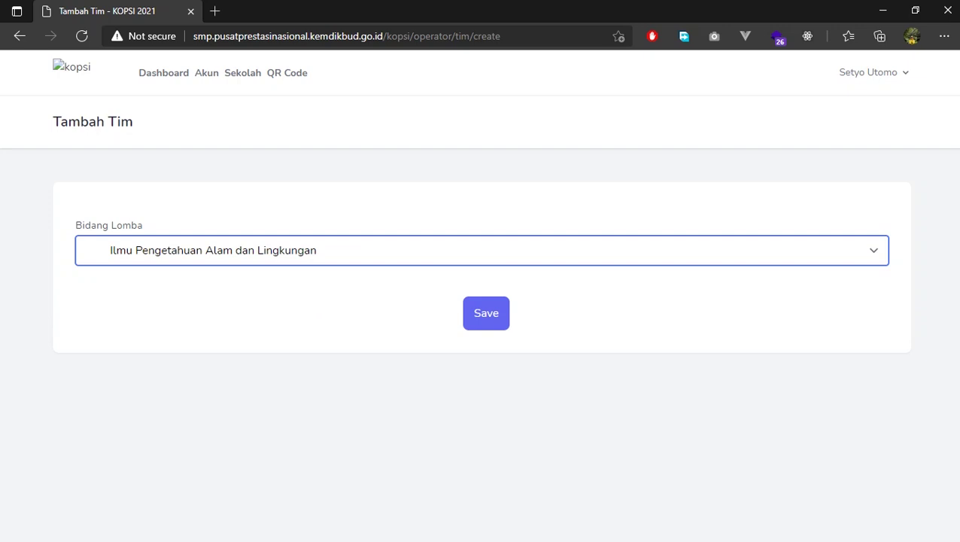
pyautogui.press('Return')
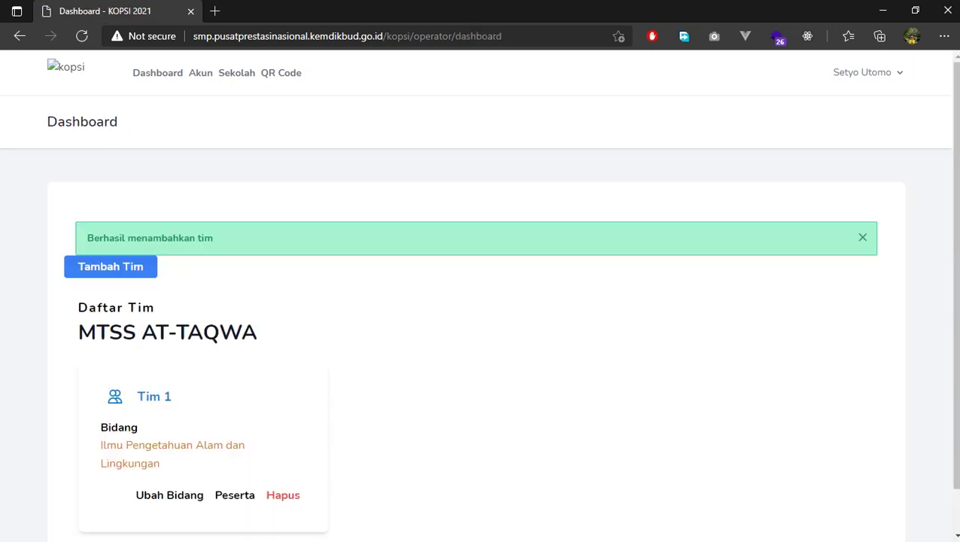
# Cancel the Hapus deletion of Tim 1 and open its Peserta participant page
pyautogui.scroll(-1, 480, 301)
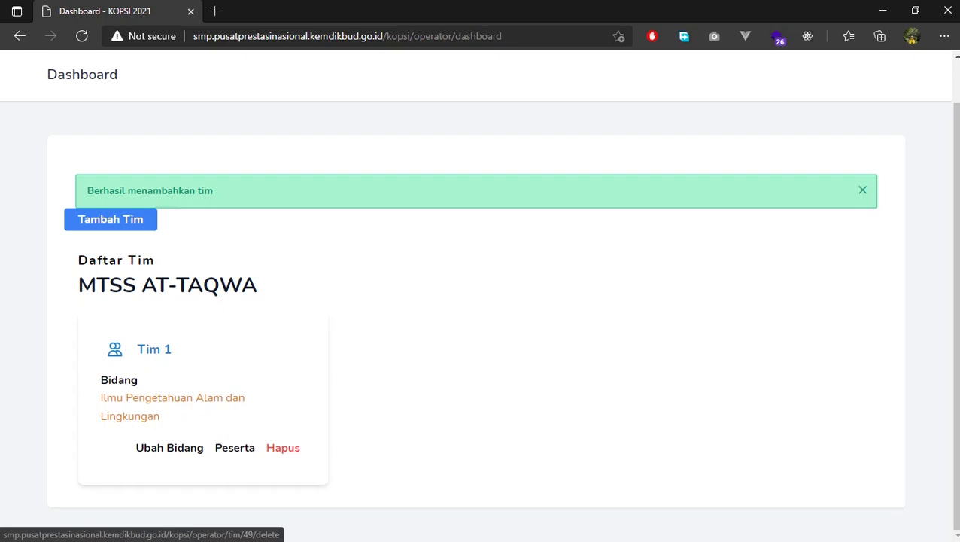
pyautogui.click(283, 447)
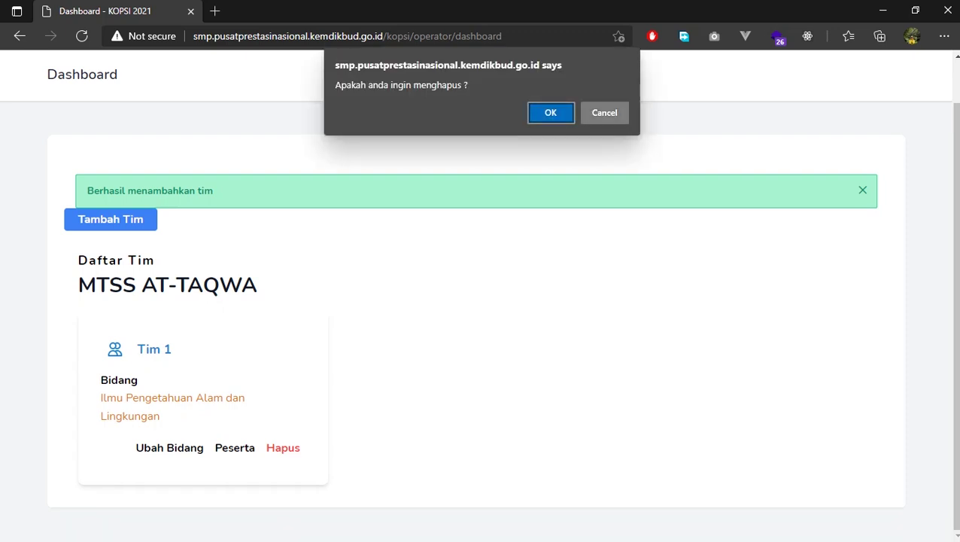
pyautogui.press('Escape')
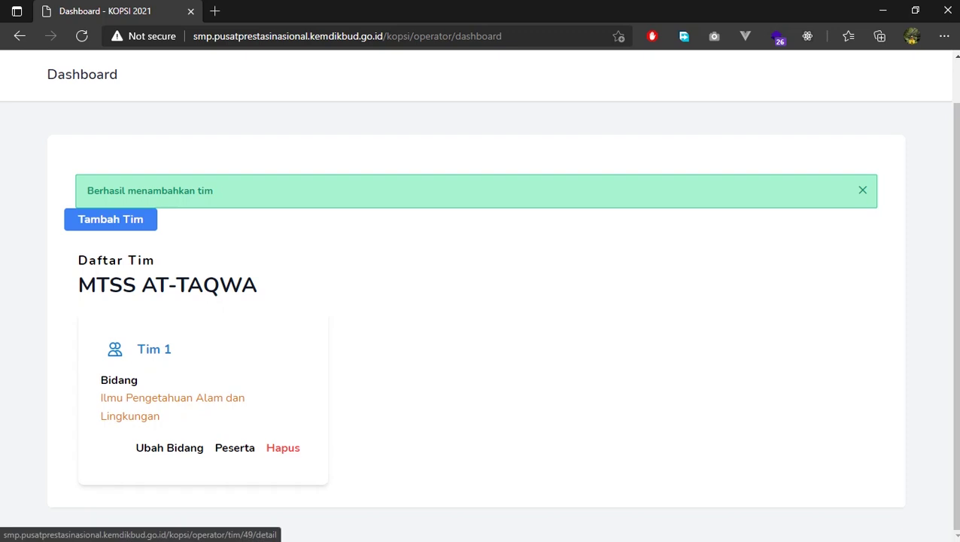
pyautogui.click(234, 448)
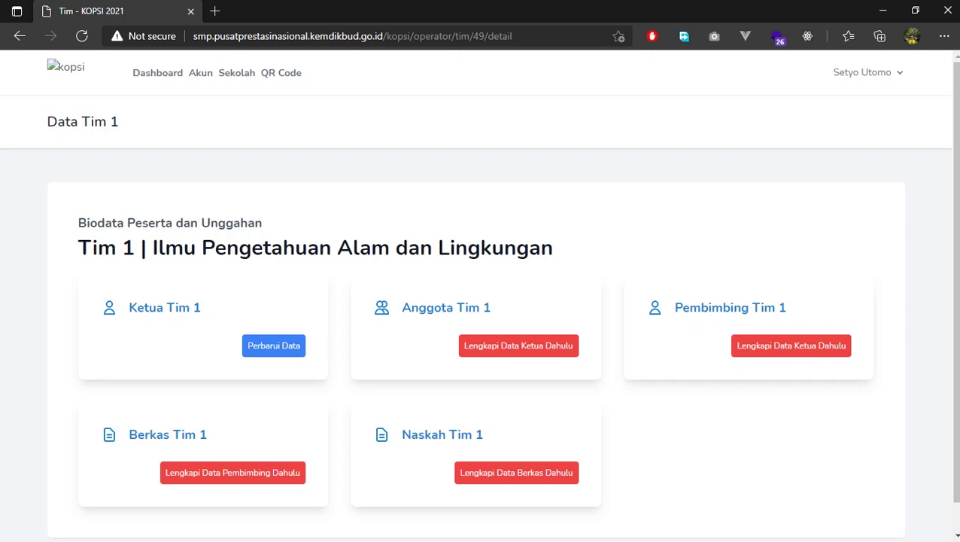
# Open the Perbarui Data form in the Ketua Tim 1 card on the Data Tim 1 page
pyautogui.tripleClick(164, 307)
pyautogui.click(164, 307)
pyautogui.click(273, 345)
pyautogui.scroll(-3, 273, 346)
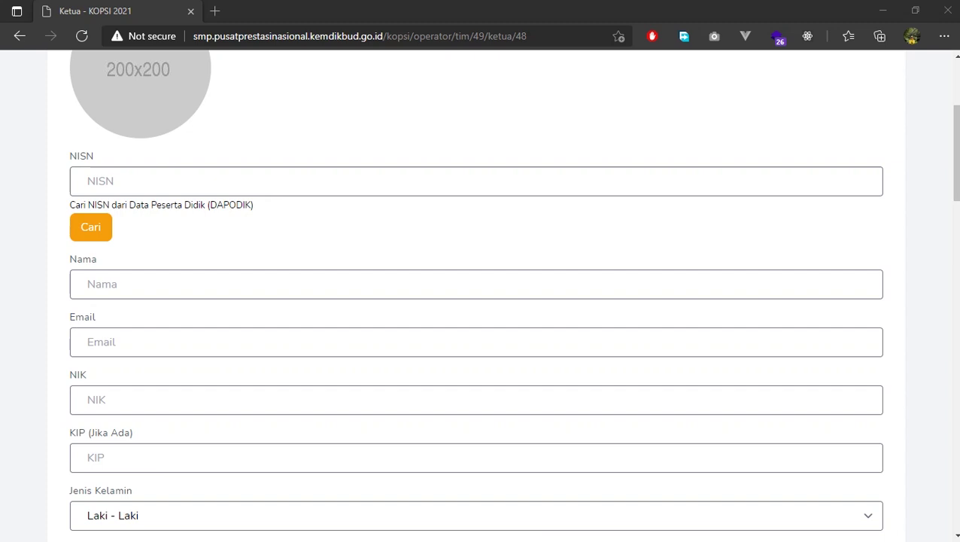
# Paste the leader's NISN into the NISN field and look it up with Cari
pyautogui.hotkey('alt', 'Tab')
pyautogui.click(98, 181)
pyautogui.hotkey('ctrl', 'v')
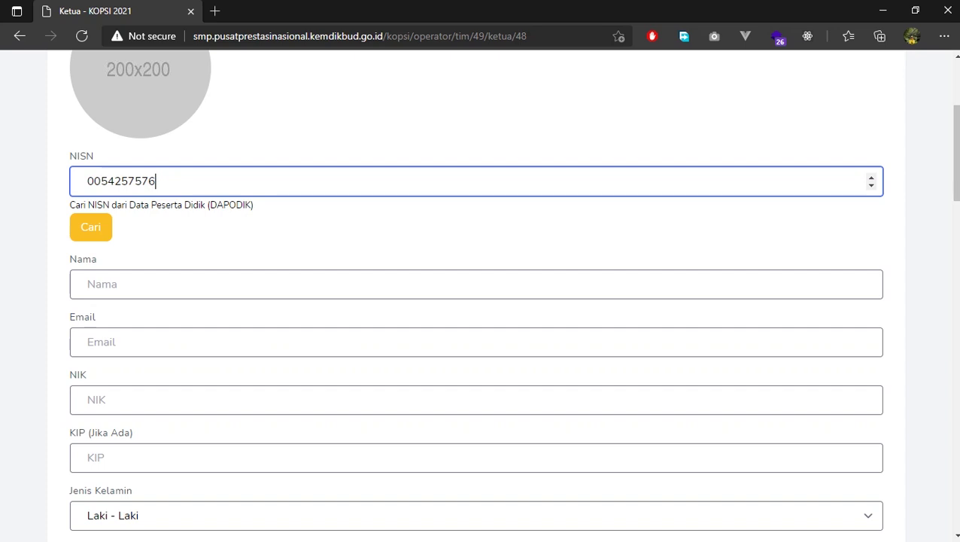
pyautogui.click(90, 226)
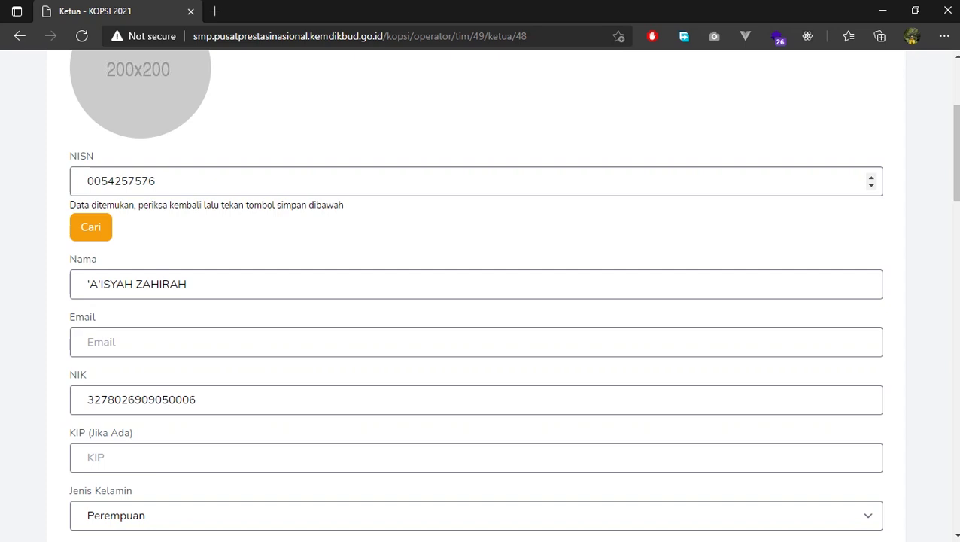
# Review the auto-filled name, NIK, birth details, phone and address fields
pyautogui.doubleClick(121, 180)
pyautogui.hotkey('alt', 'Tab')
pyautogui.scroll(-2, 475, 295)
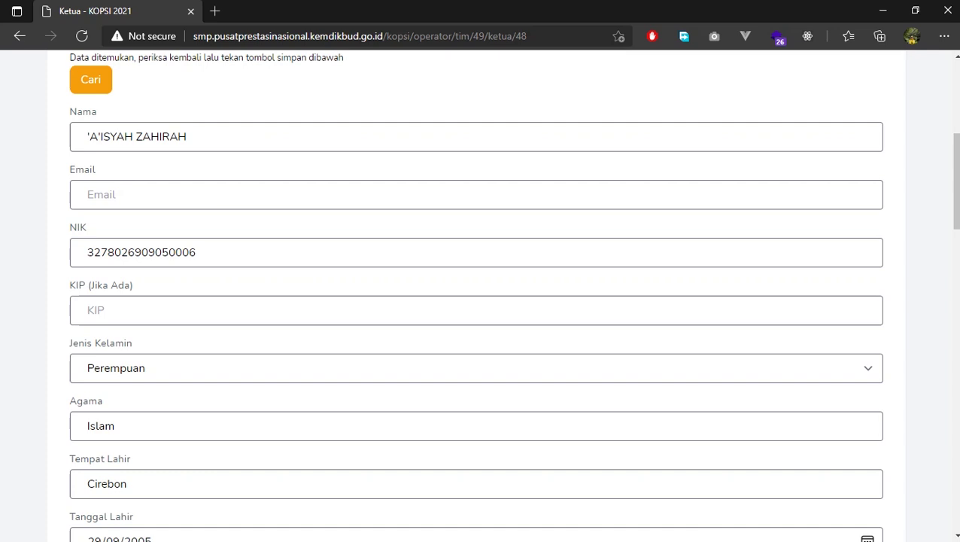
pyautogui.scroll(-2, 475, 294)
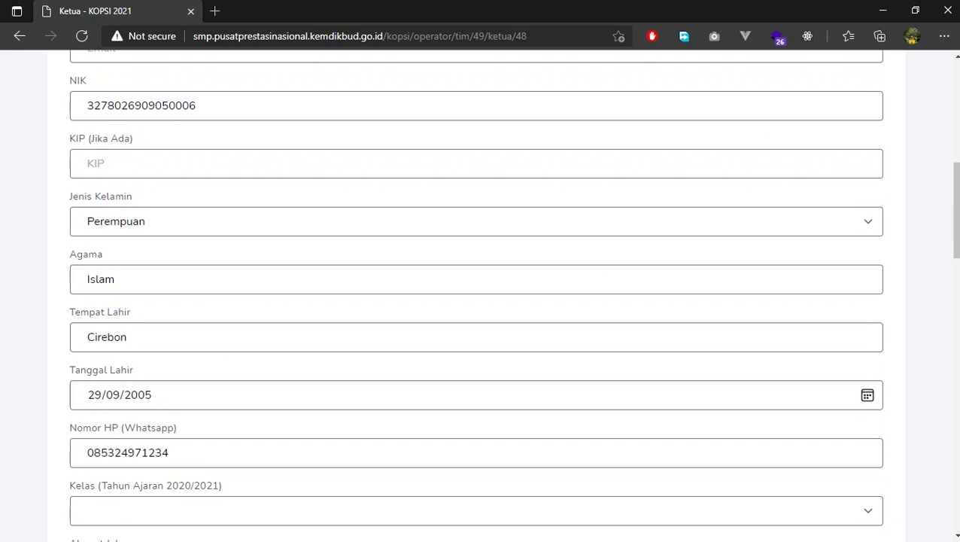
pyautogui.scroll(-3, 475, 295)
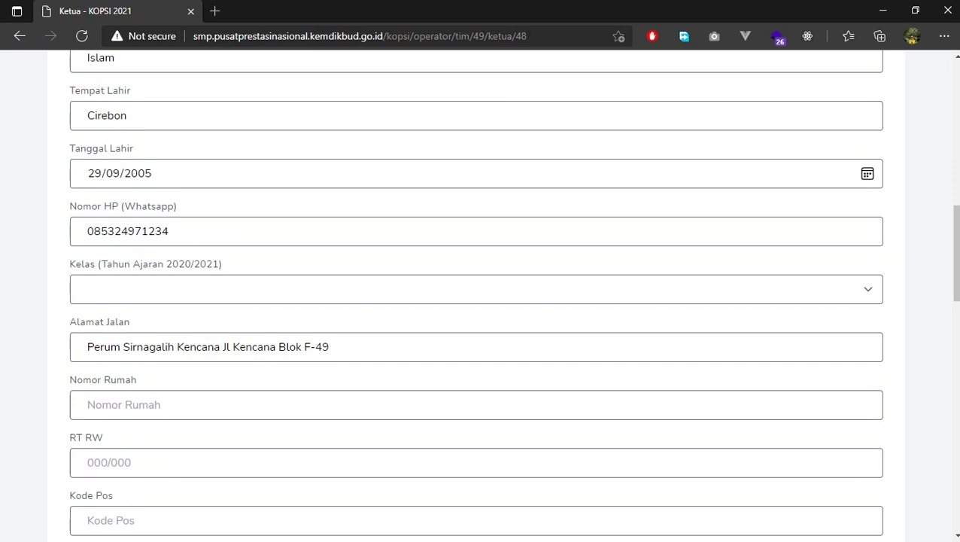
pyautogui.scroll(-2, 475, 295)
pyautogui.scroll(6, 475, 295)
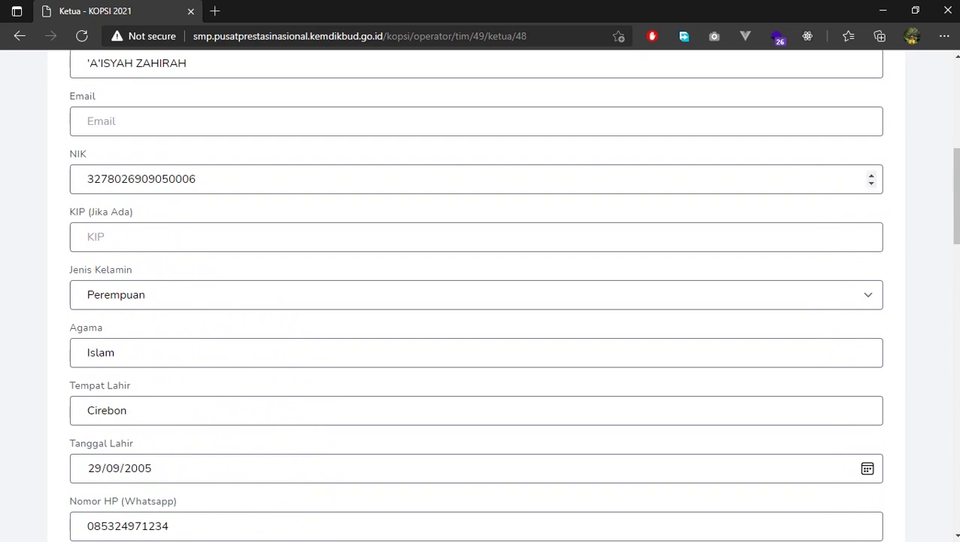
pyautogui.scroll(2, 475, 295)
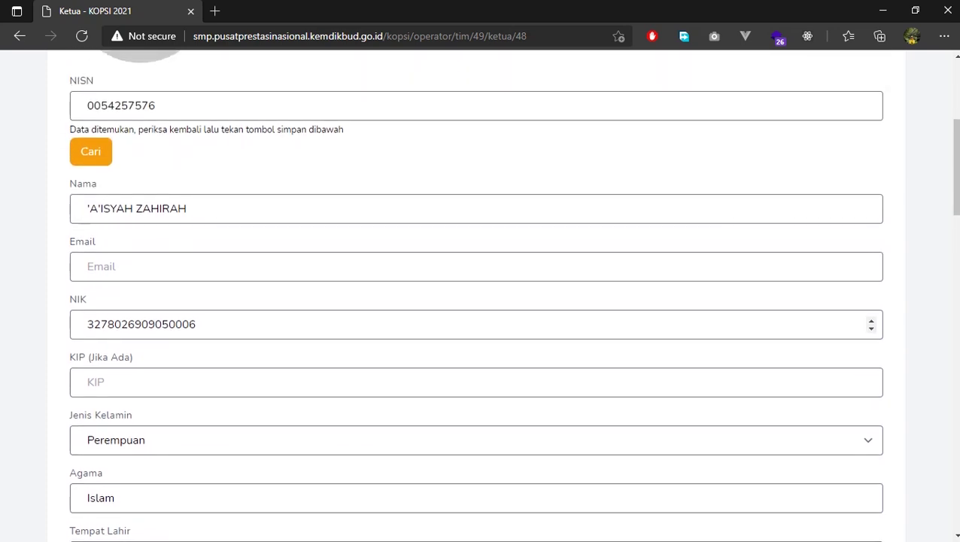
# Fill the leader's e-mail from the saved autofill suggestion
pyautogui.click(89, 268)
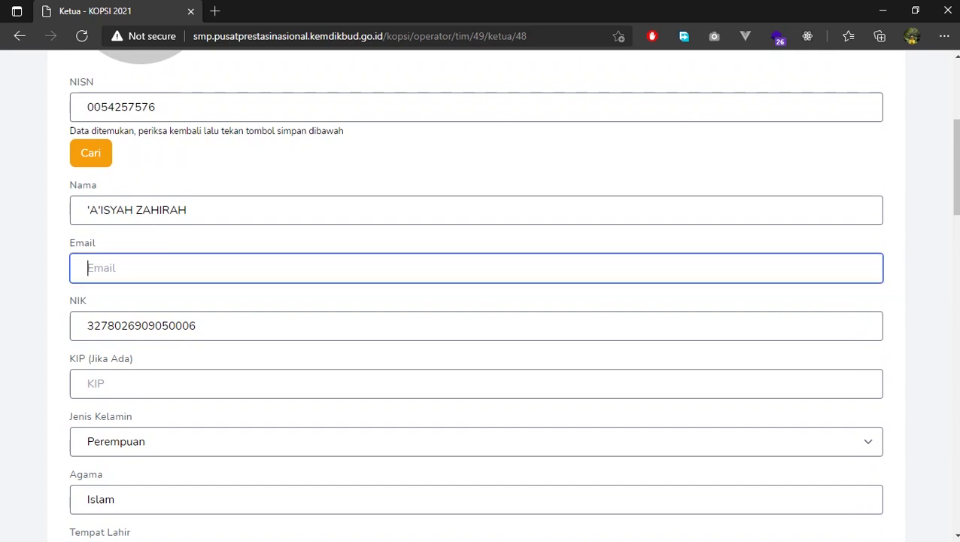
pyautogui.write('ais')
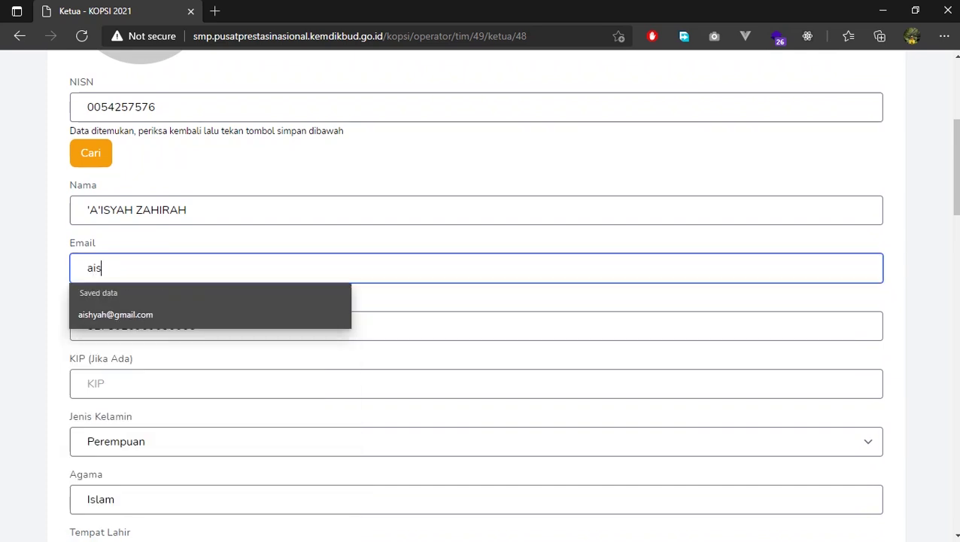
pyautogui.press('Down')
pyautogui.press('Return')
pyautogui.scroll(-5, 482, 301)
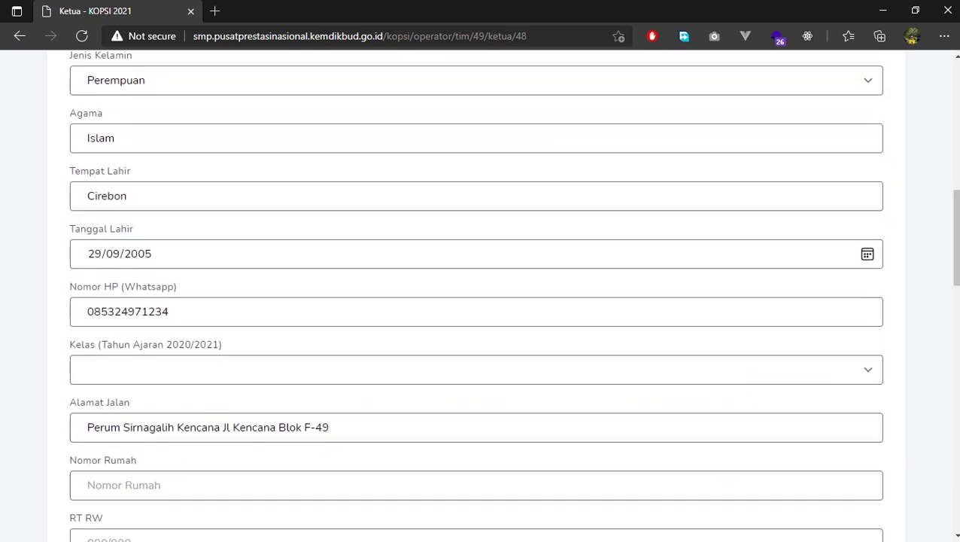
# Set the leader's Kelas to 7
pyautogui.click(475, 362)
pyautogui.click(476, 363)
pyautogui.hotkey('alt', 'Down')
pyautogui.press('Down')
pyautogui.press('Return')
pyautogui.scroll(-3, 482, 301)
pyautogui.scroll(-1, 481, 301)
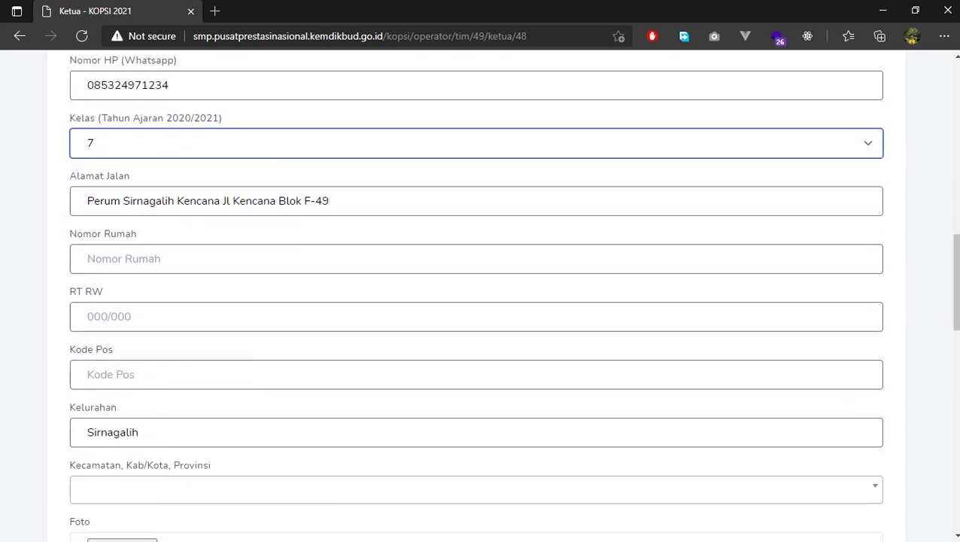
pyautogui.click(226, 258)
pyautogui.press('Down')
pyautogui.press('Return')
pyautogui.press('Tab')
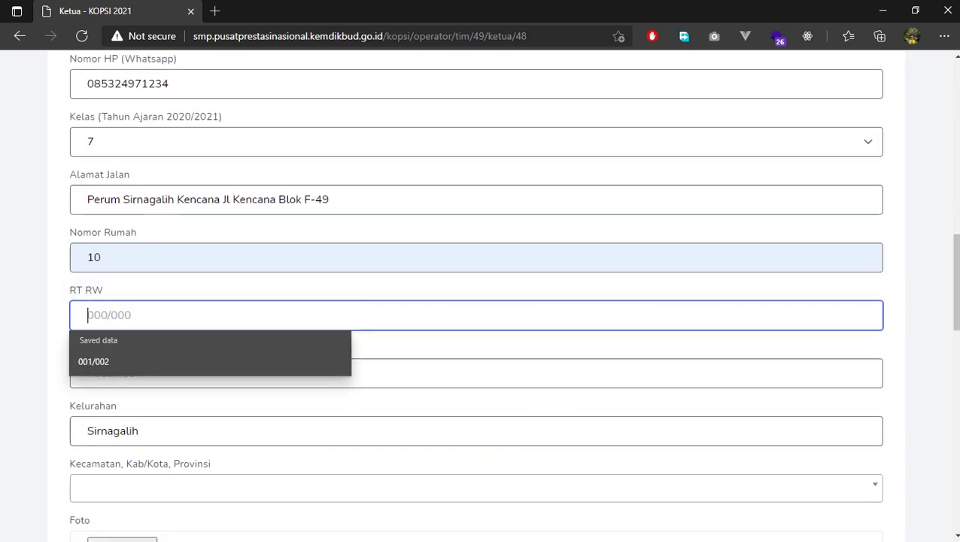
pyautogui.press('Down')
pyautogui.press('Return')
pyautogui.press('Tab')
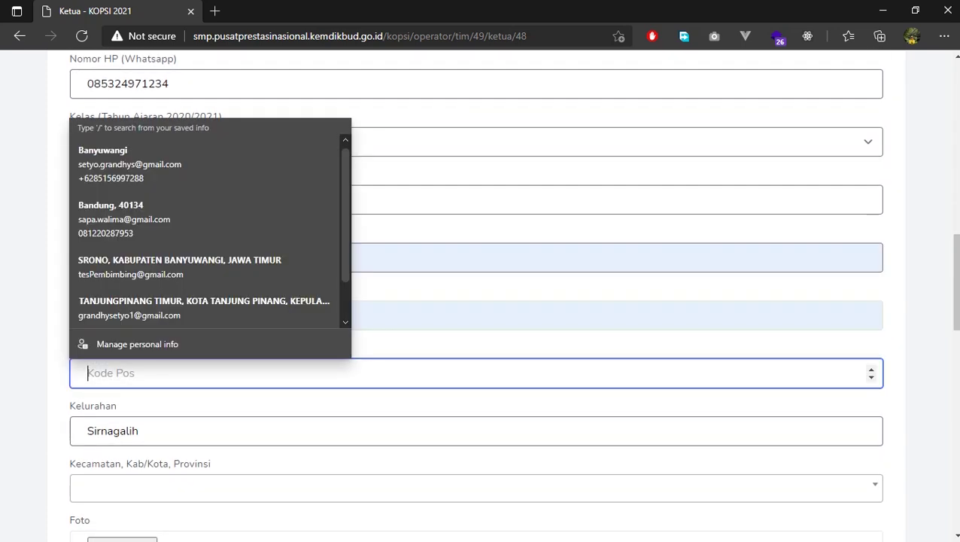
pyautogui.write('67821')
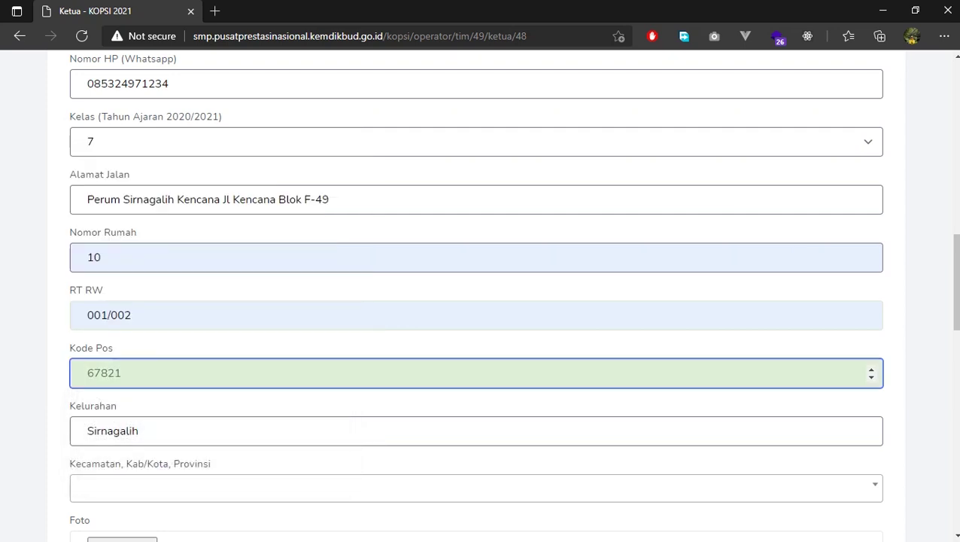
pyautogui.scroll(-3, 475, 296)
# Set the leader's Kecamatan to TANJUNGPINANG KOTA, KOTA TANJUNG PINANG, KEPULAUAN RIAU
pyautogui.click(482, 270)
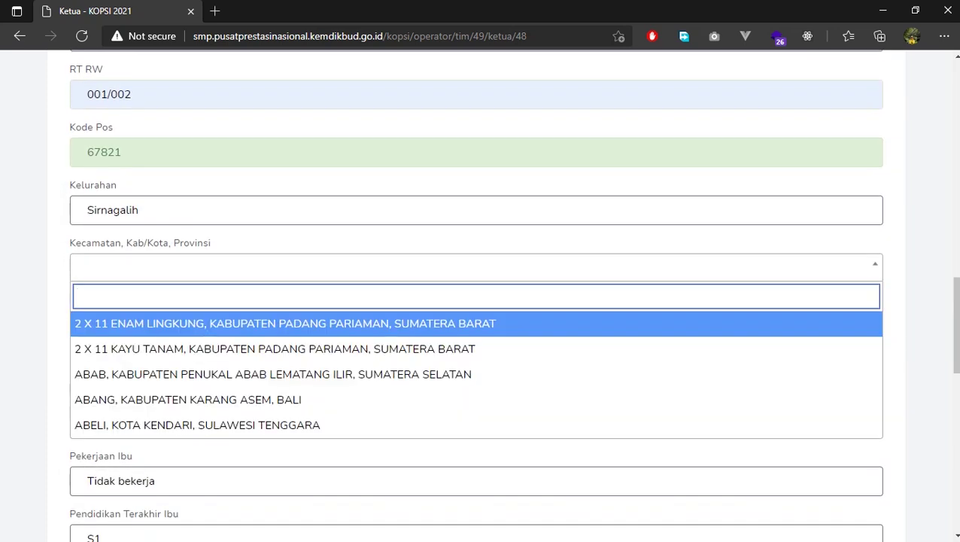
pyautogui.press('Escape')
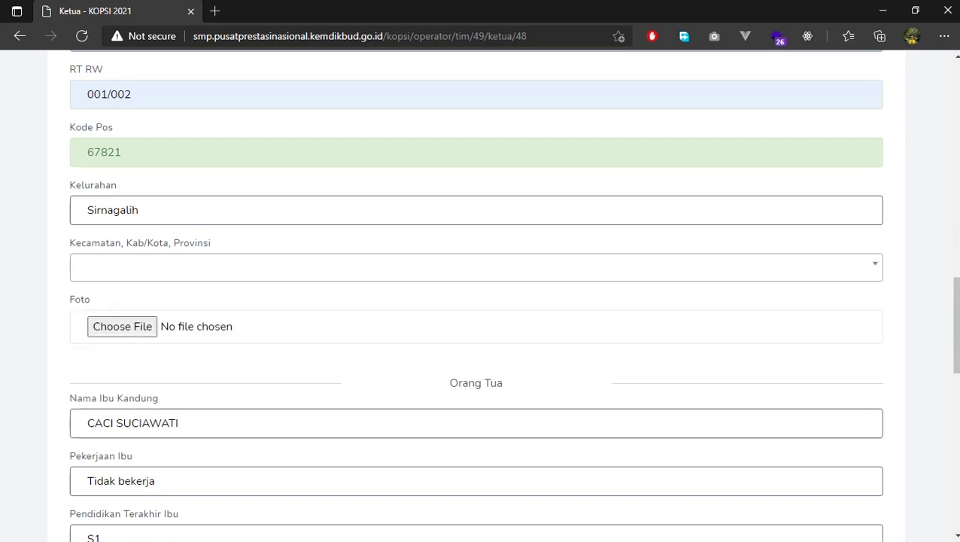
pyautogui.press('Return')
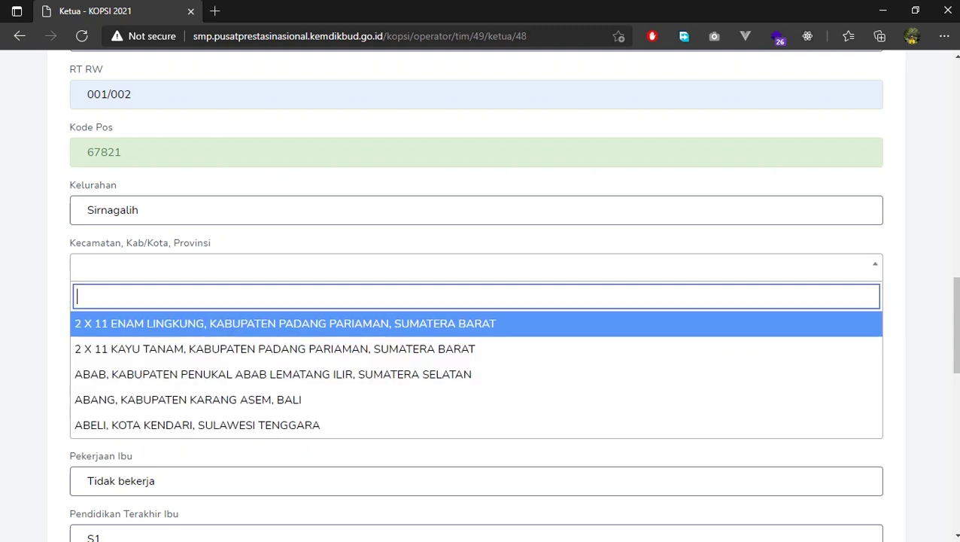
pyautogui.write('tanjun')
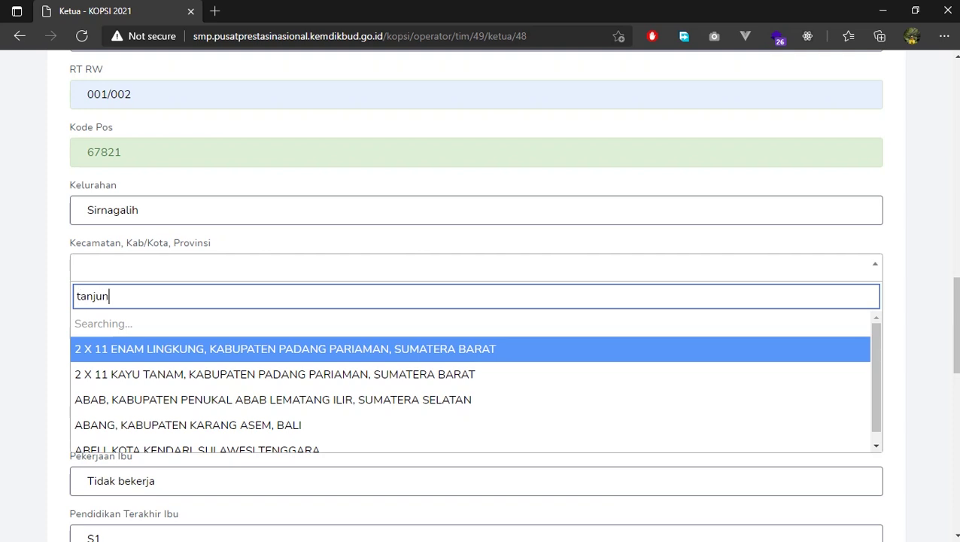
pyautogui.write('gpinang')
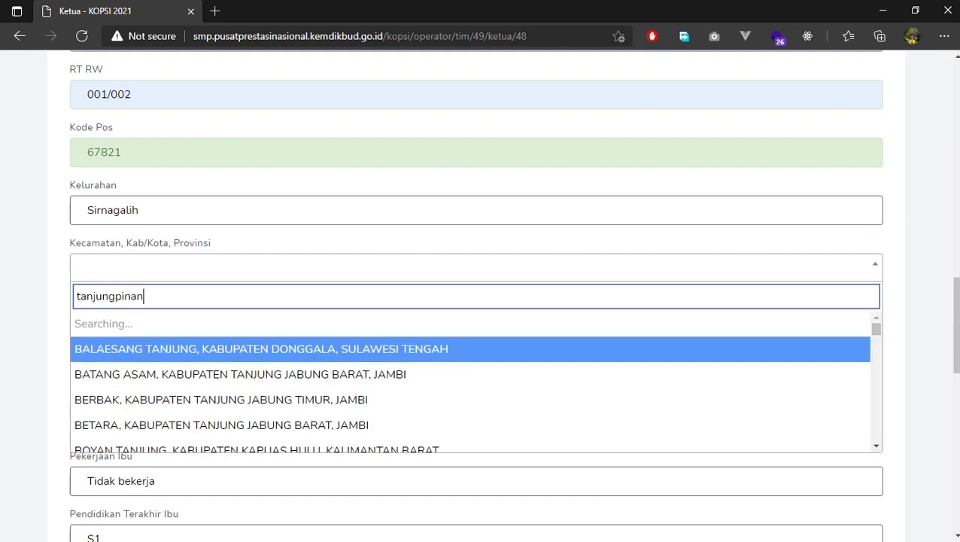
pyautogui.press('Down')
pyautogui.press('Return')
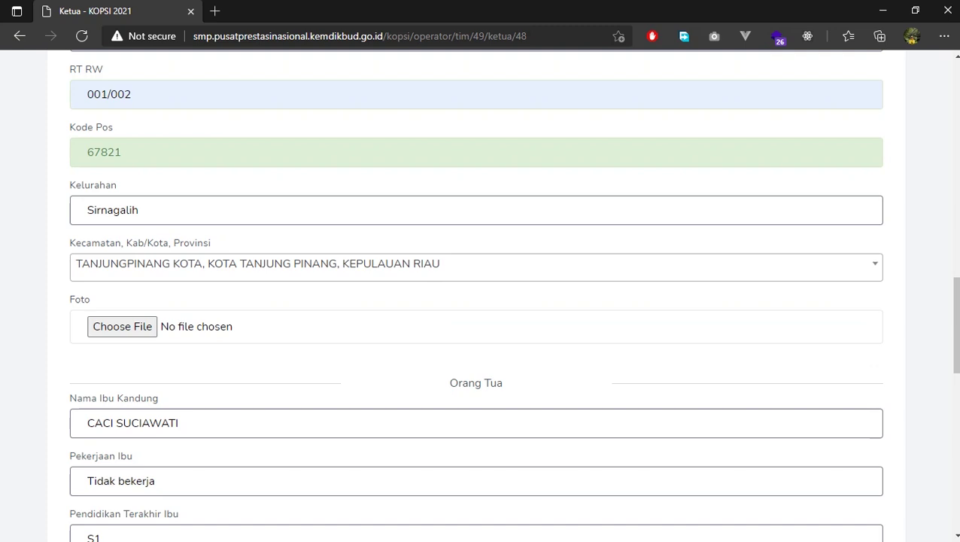
pyautogui.scroll(-1, 480, 301)
pyautogui.scroll(-2, 479, 301)
pyautogui.scroll(1, 480, 301)
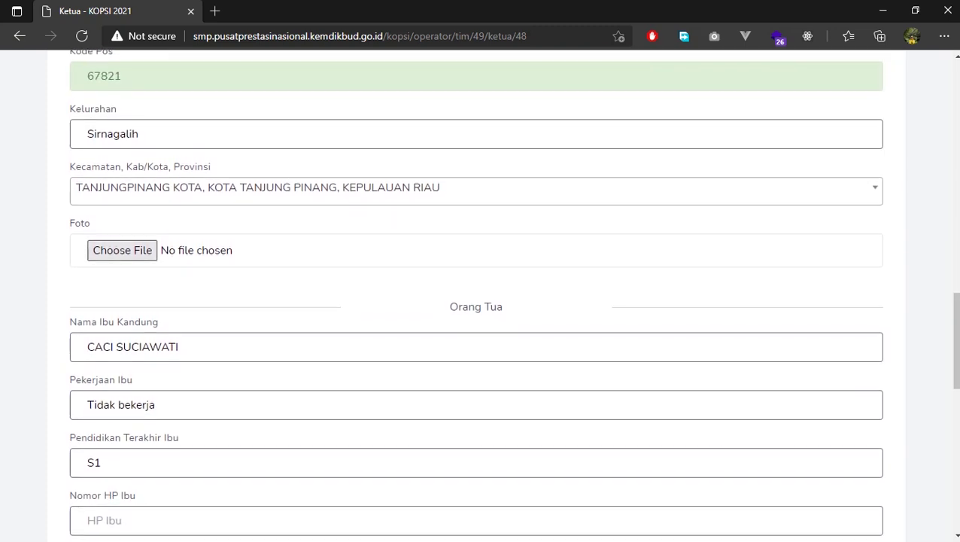
pyautogui.scroll(-5, 166, 226)
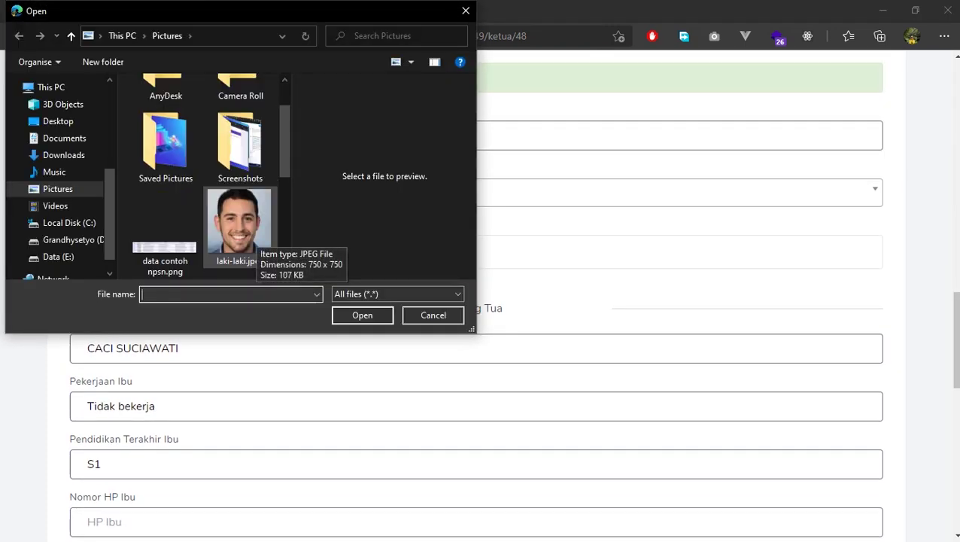
pyautogui.scroll(4, 203, 173)
# Attach perempuan.jpg from Pictures as the leader's photo
pyautogui.click(164, 132)
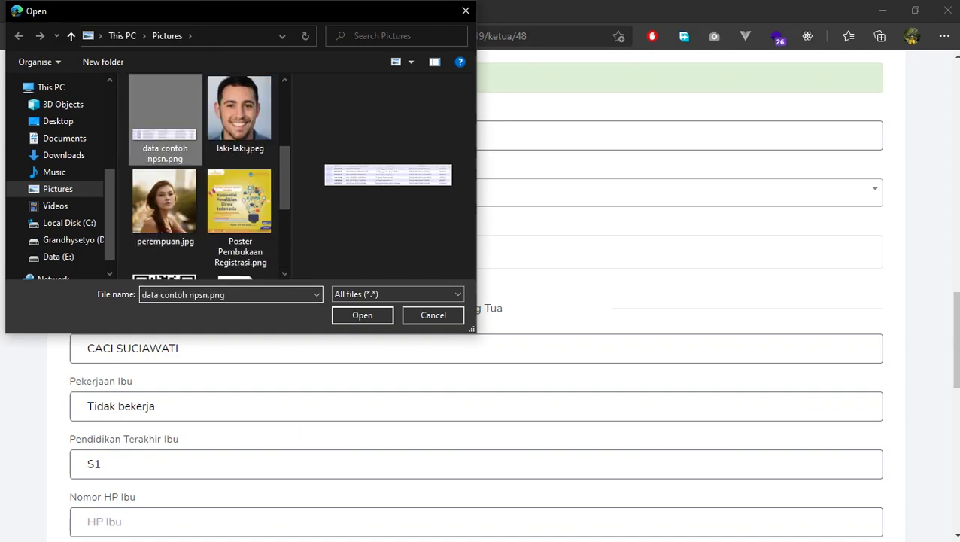
pyautogui.press('Down')
pyautogui.press('Return')
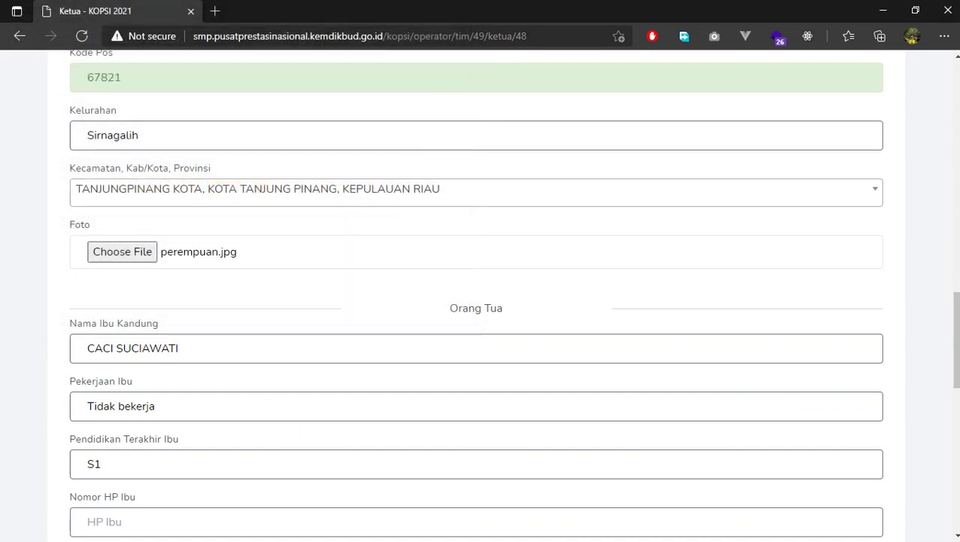
pyautogui.scroll(-1, 480, 301)
# Enter the mother's phone number in Nomor HP Ibu
pyautogui.scroll(-2, 480, 301)
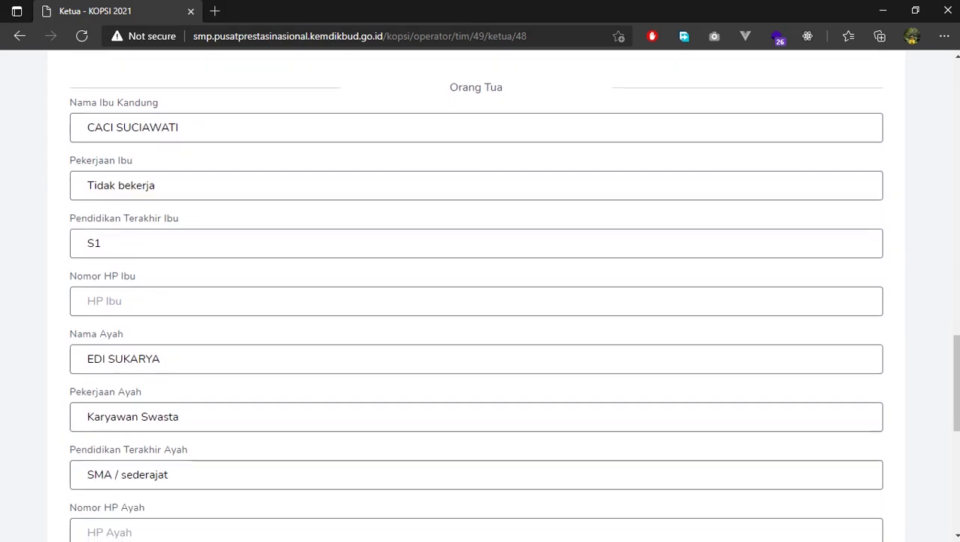
pyautogui.click(88, 300)
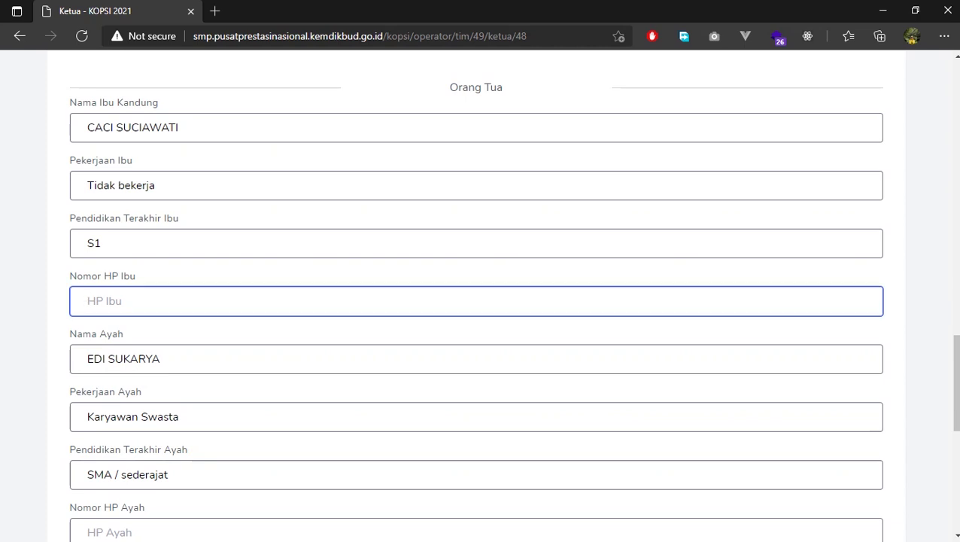
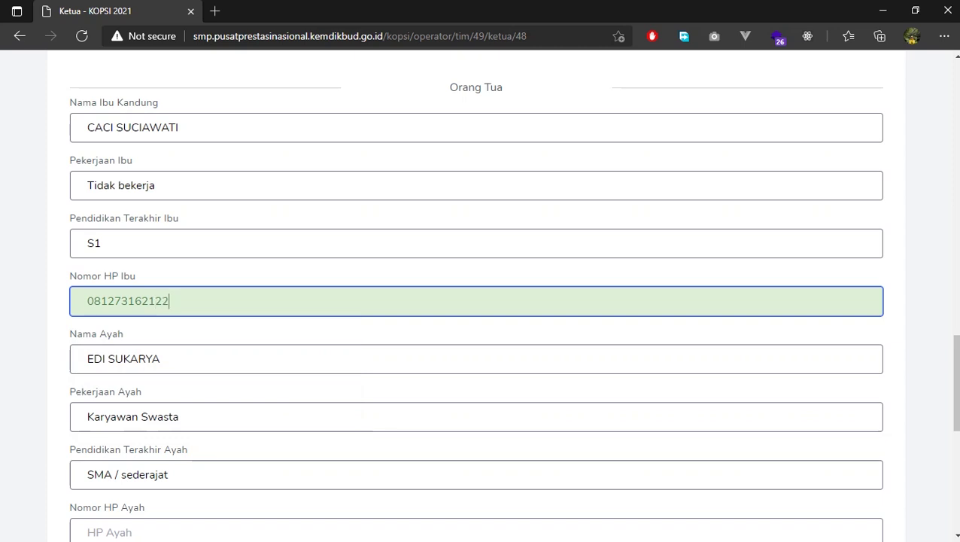
pyautogui.scroll(-1, 476, 295)
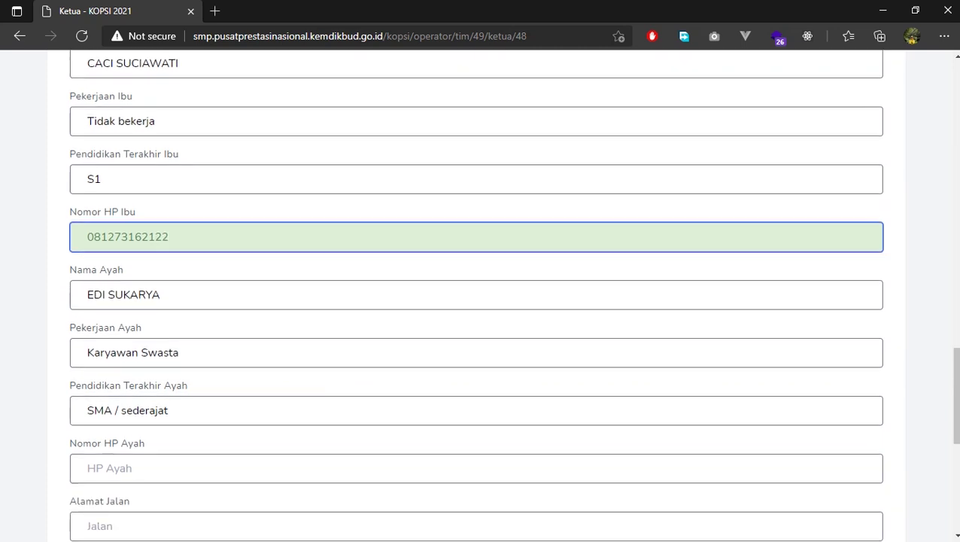
# Enter the father's phone number in Nomor HP Ayah, correcting a typo
pyautogui.click(90, 459)
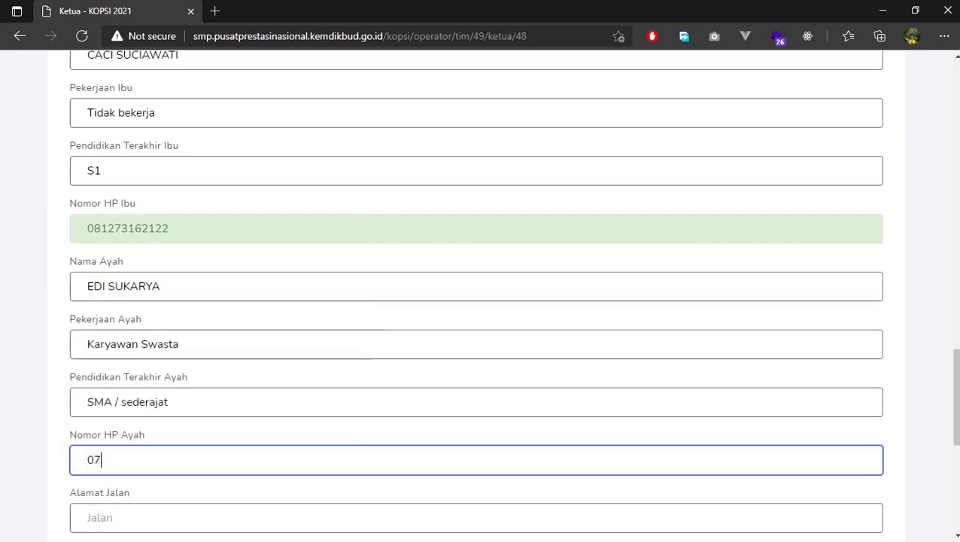
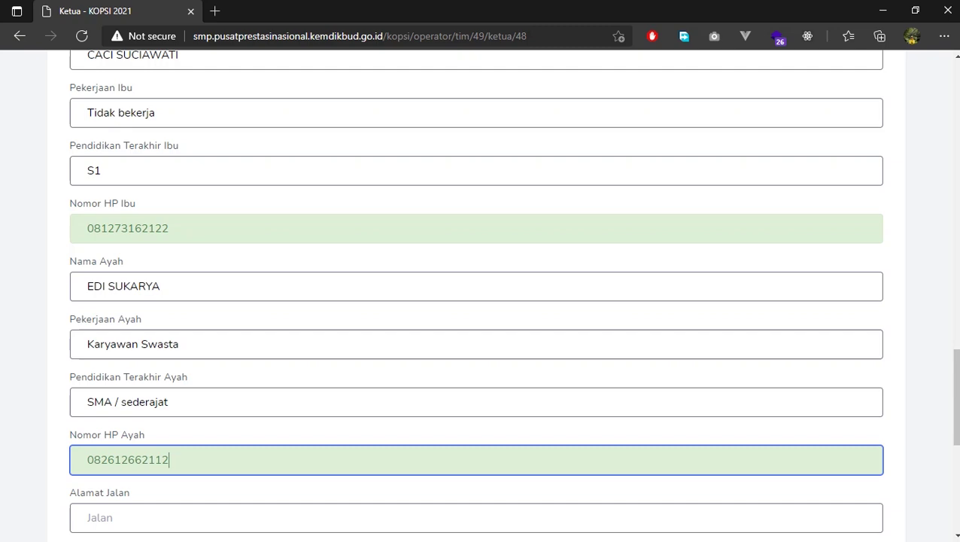
pyautogui.scroll(-3, 475, 295)
pyautogui.press('Tab')
pyautogui.scroll(2, 475, 295)
pyautogui.scroll(9, 475, 295)
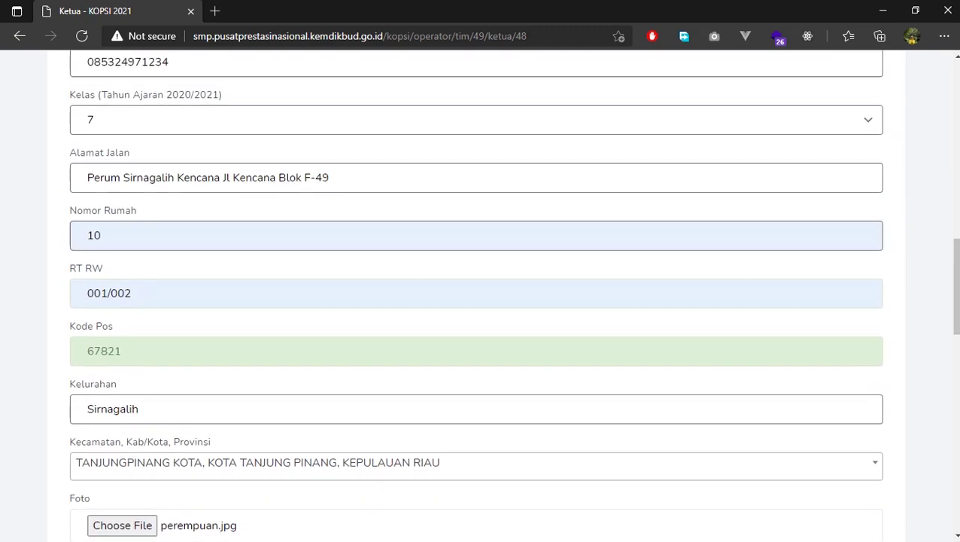
# Copy the student's street address into the father's street address field
pyautogui.click(329, 177)
pyautogui.moveTo(329, 177); pyautogui.dragTo(87, 178)
pyautogui.hotkey('ctrl', 'c')
pyautogui.scroll(-12, 476, 295)
pyautogui.scroll(2, 475, 295)
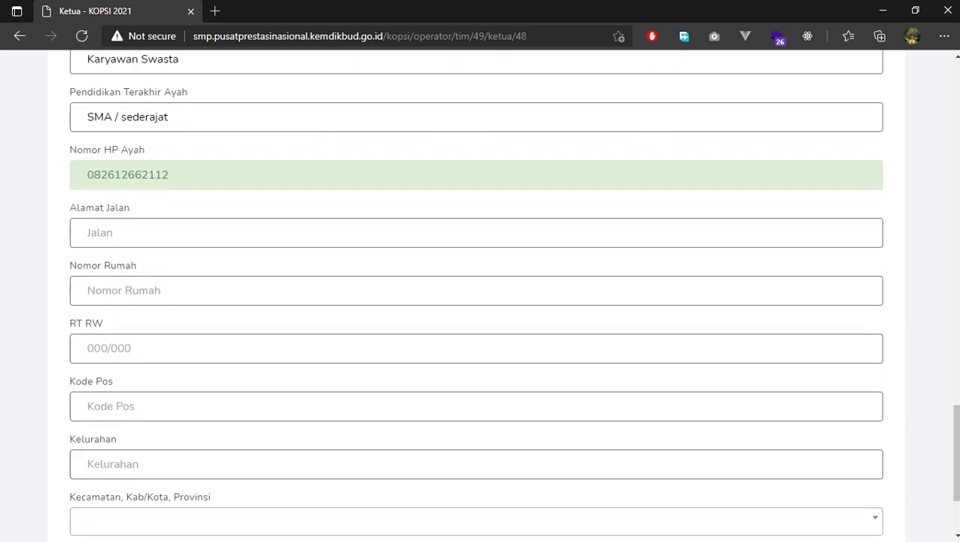
pyautogui.click(226, 232)
pyautogui.hotkey('ctrl', 'v')
pyautogui.press('Tab')
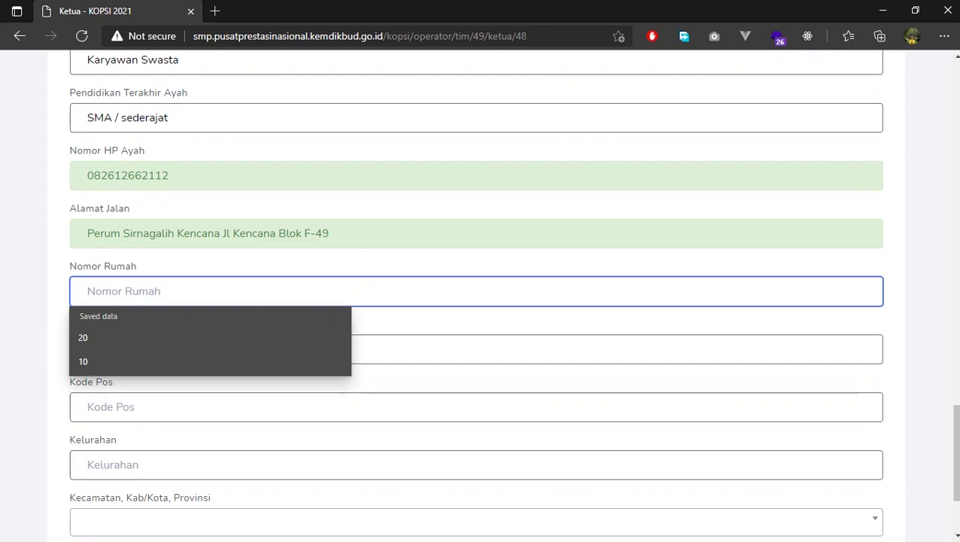
pyautogui.press('Down')
pyautogui.press('Return')
pyautogui.press('Tab')
pyautogui.press('Down')
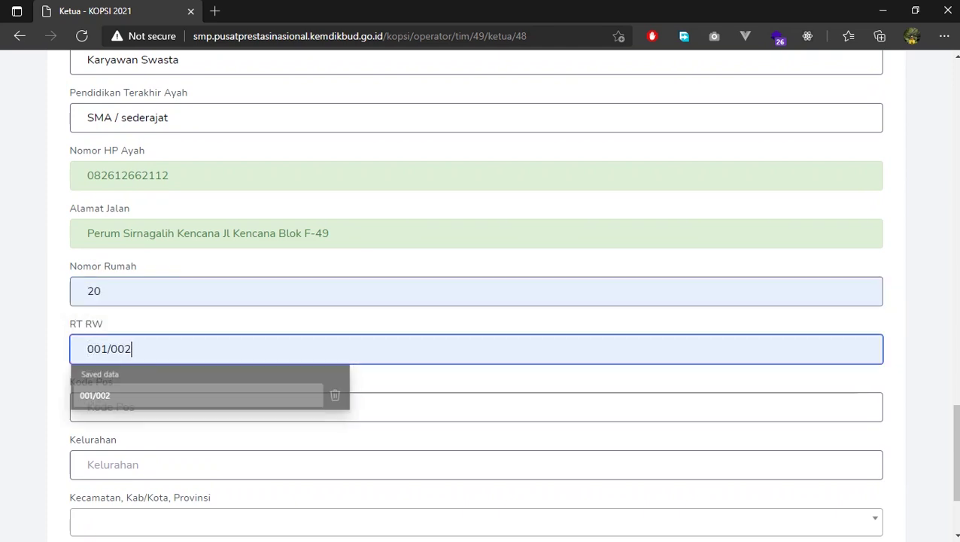
pyautogui.press('Return')
pyautogui.press('Tab')
pyautogui.write('67821')
# Set kelurahan Tanjung Pinang and district TANJUNGPINANG KOTA for the parents' address
pyautogui.press('Tab')
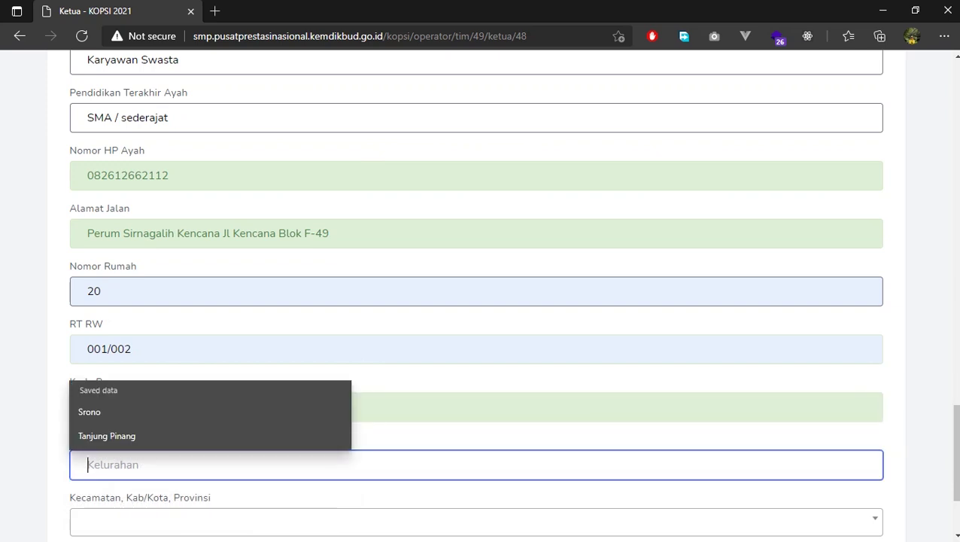
pyautogui.write('T')
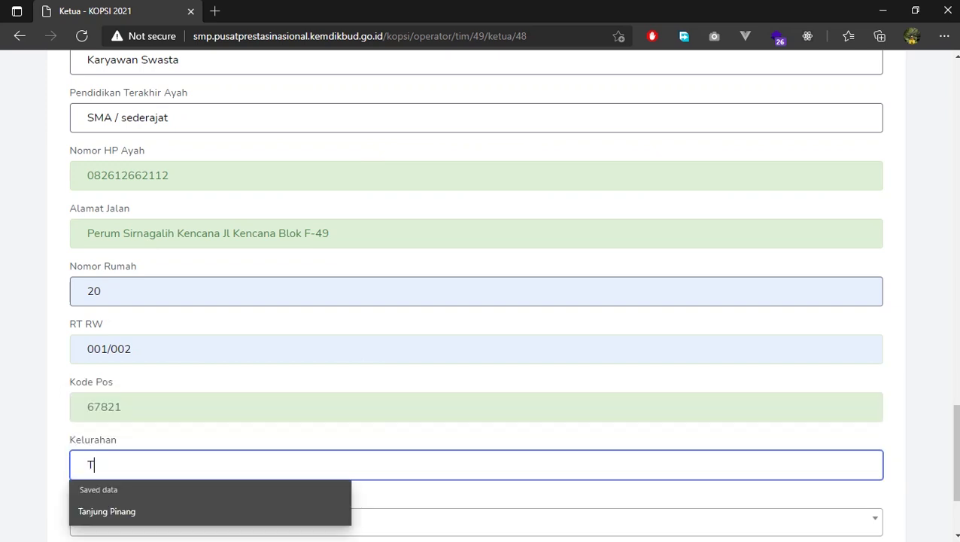
pyautogui.press('Down')
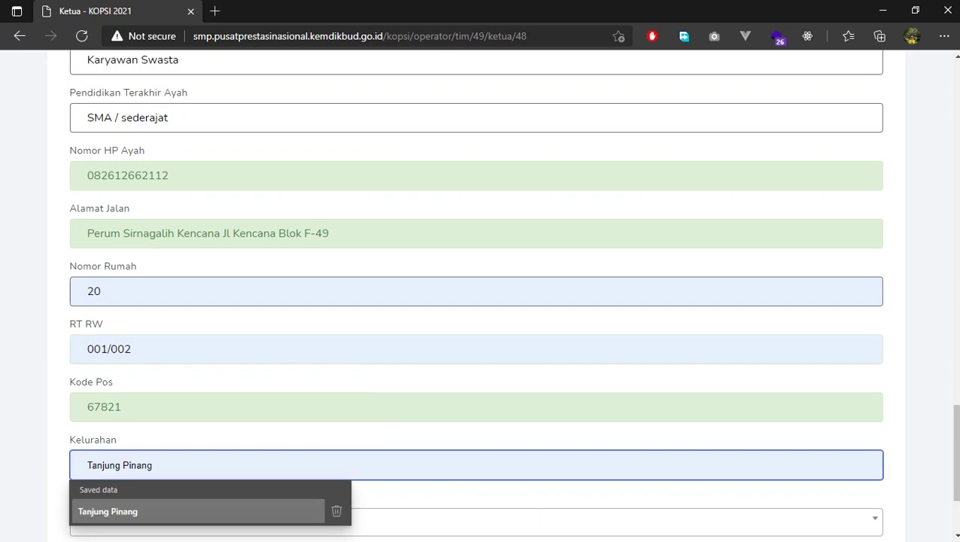
pyautogui.press('Return')
pyautogui.scroll(-2, 480, 283)
pyautogui.press('Tab')
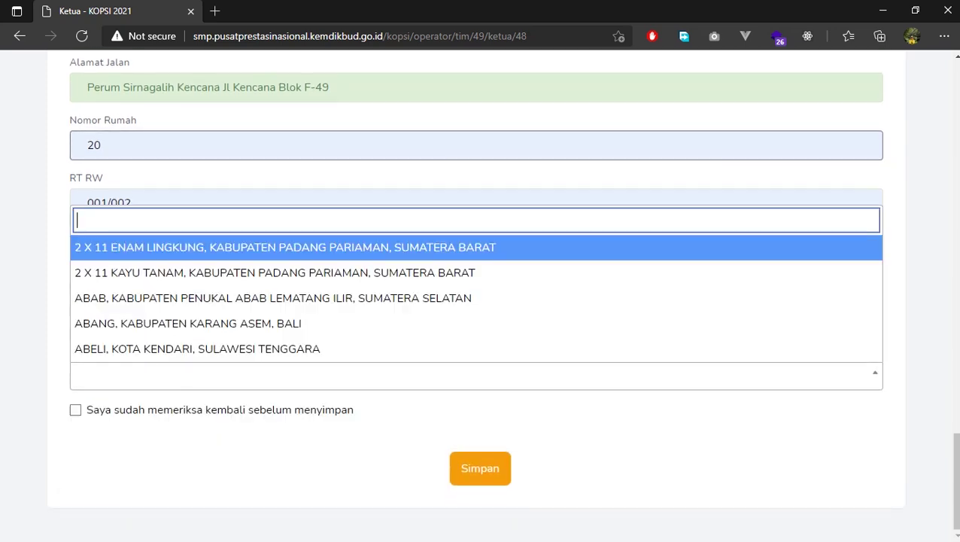
pyautogui.write('tanjungpinan')
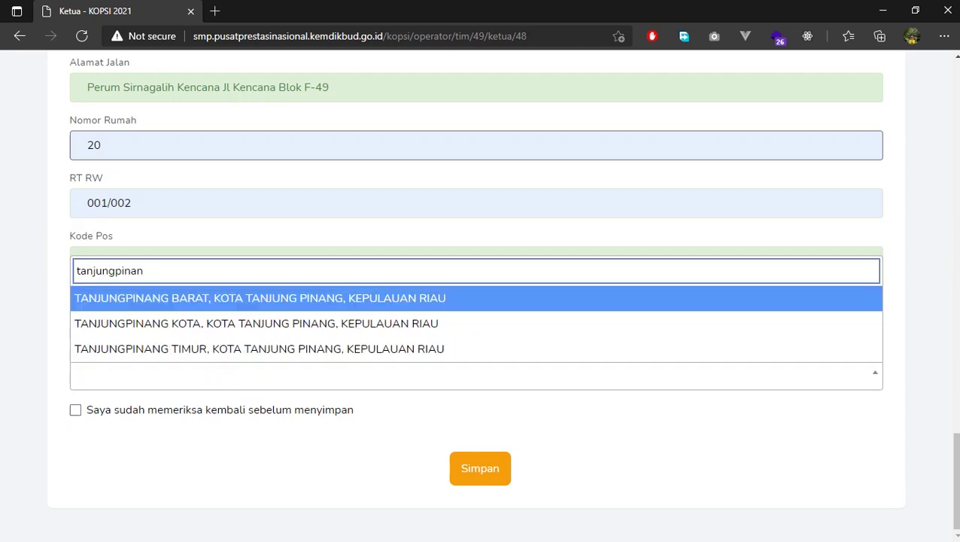
pyautogui.press('Down')
pyautogui.press('Return')
# Scroll back through the Ketua form to review the entries
pyautogui.scroll(3, 480, 294)
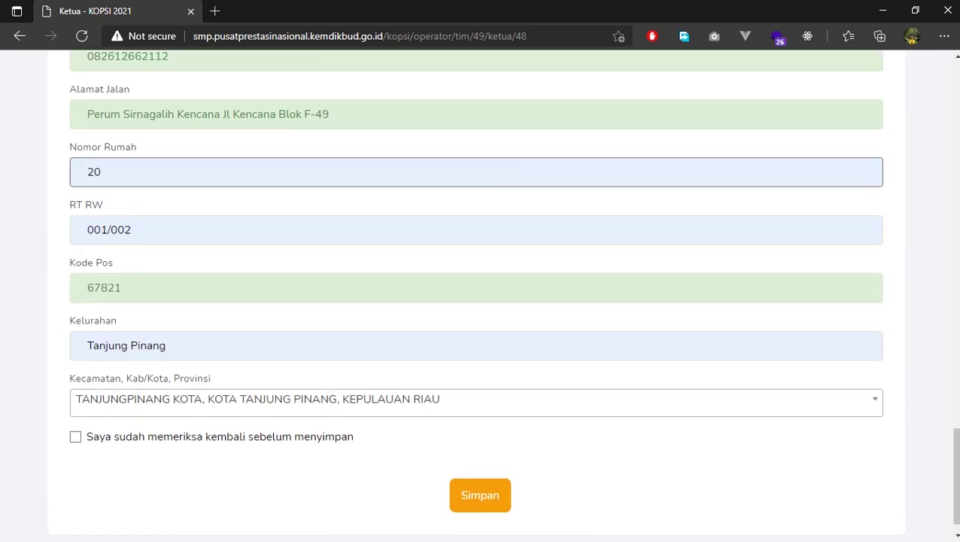
pyautogui.scroll(15, 480, 293)
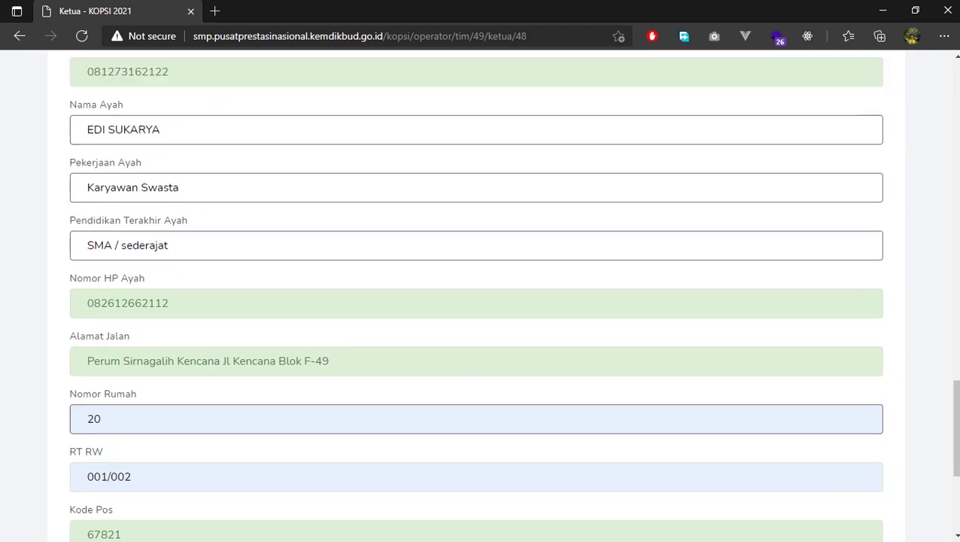
pyautogui.scroll(1, 479, 294)
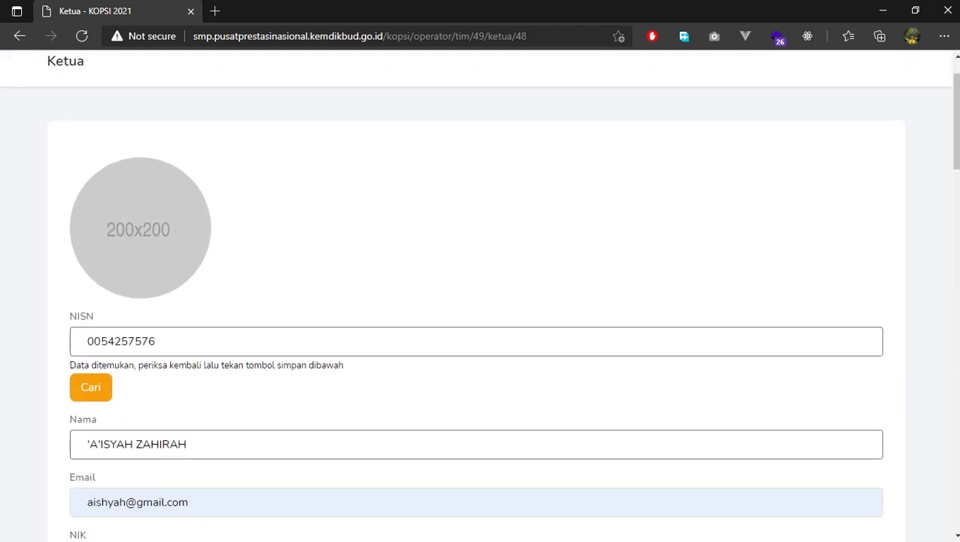
pyautogui.scroll(-4, 479, 293)
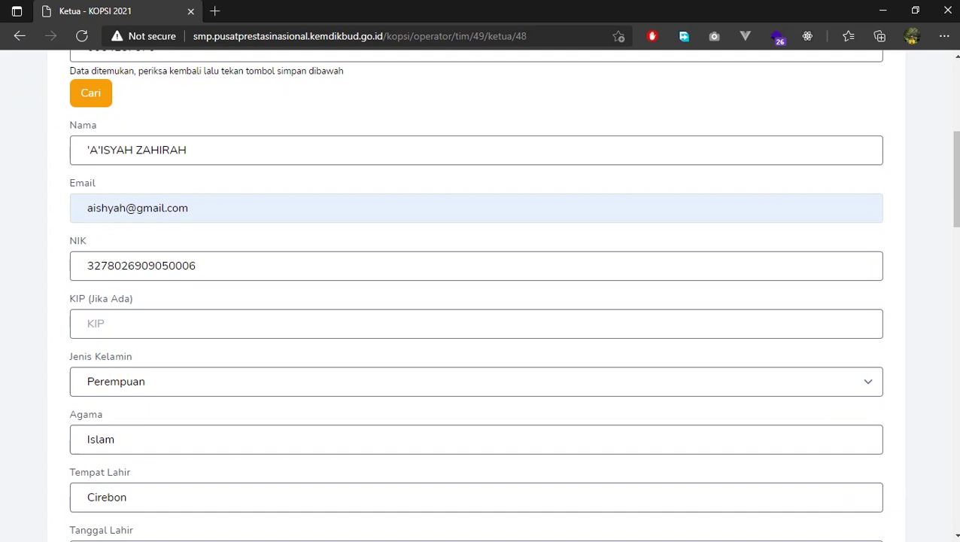
pyautogui.scroll(-15, 480, 293)
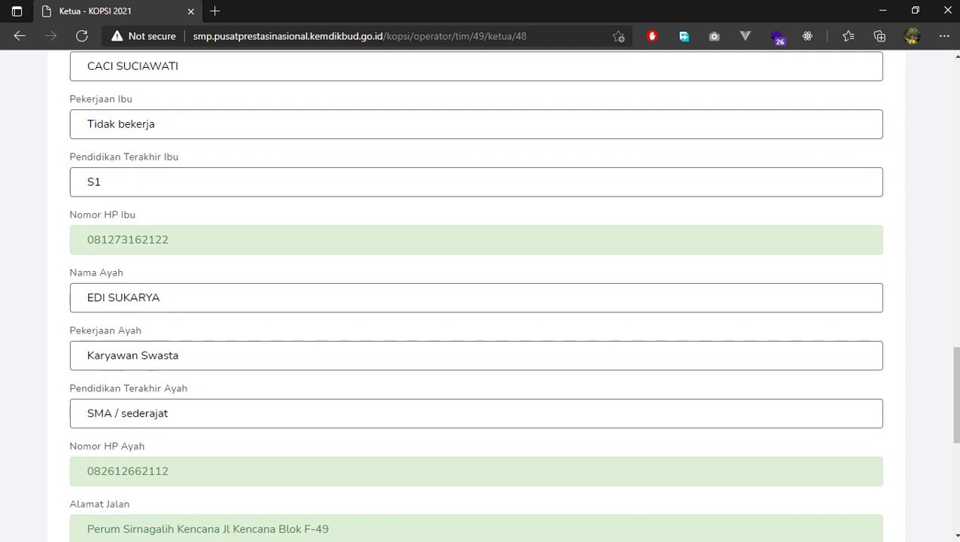
# Tick 'Saya sudah memeriksa kembali sebelum menyimpan' and save the Ketua form with Simpan
pyautogui.scroll(-5, 480, 293)
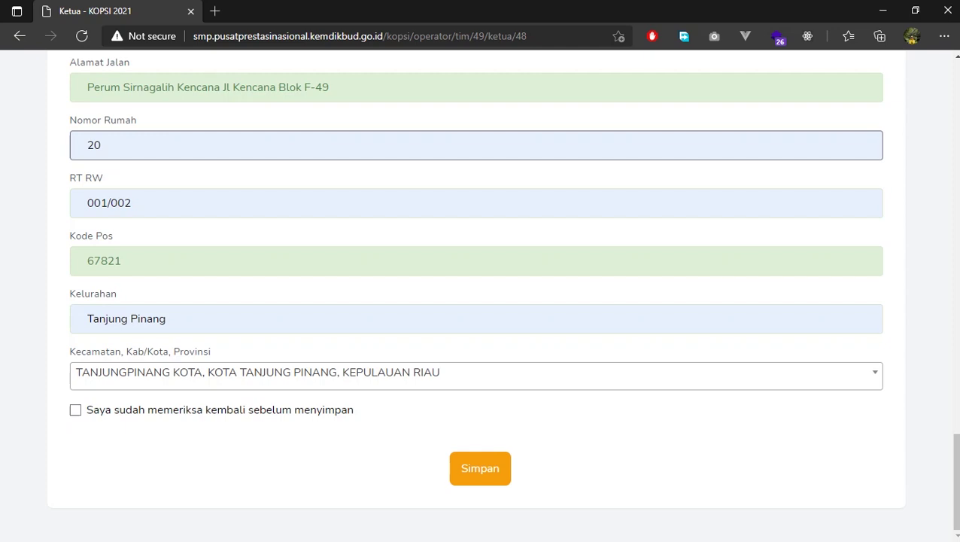
pyautogui.click(75, 409)
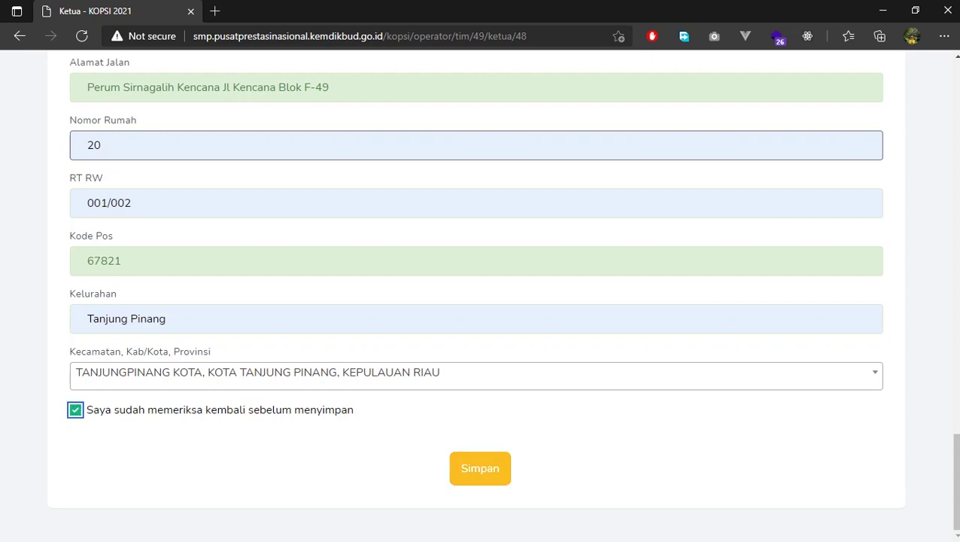
pyautogui.click(480, 468)
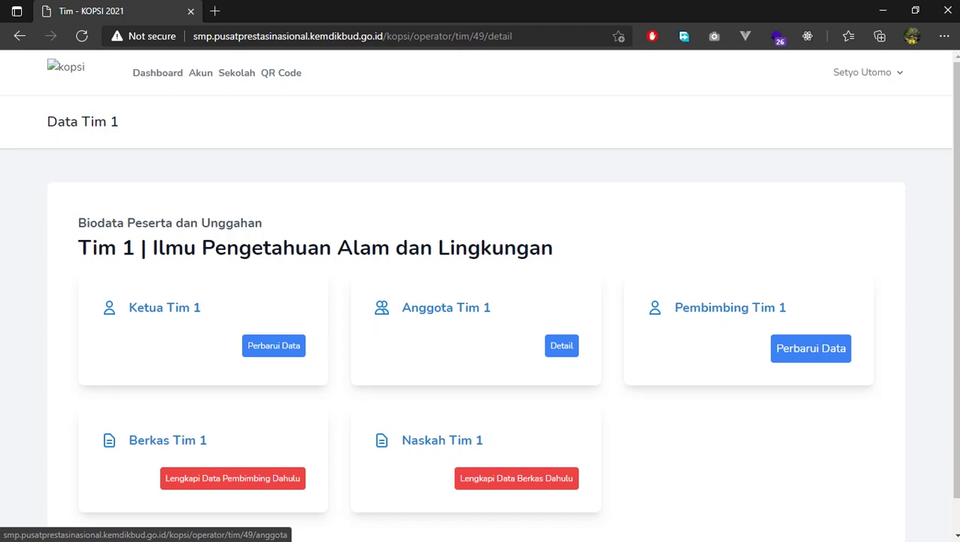
# Open Anggota Tim 1's detail and start a new member with Tambah Anggota
pyautogui.click(561, 345)
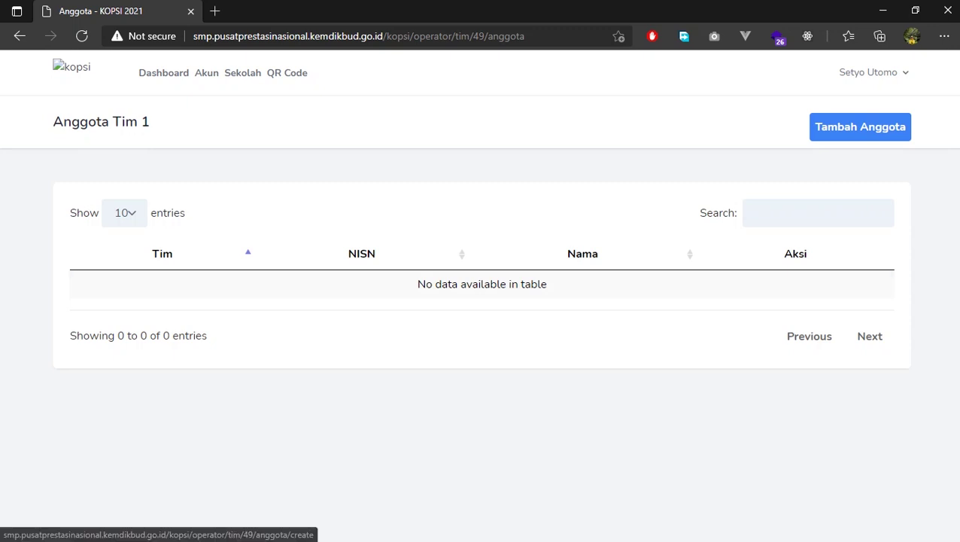
pyautogui.click(860, 126)
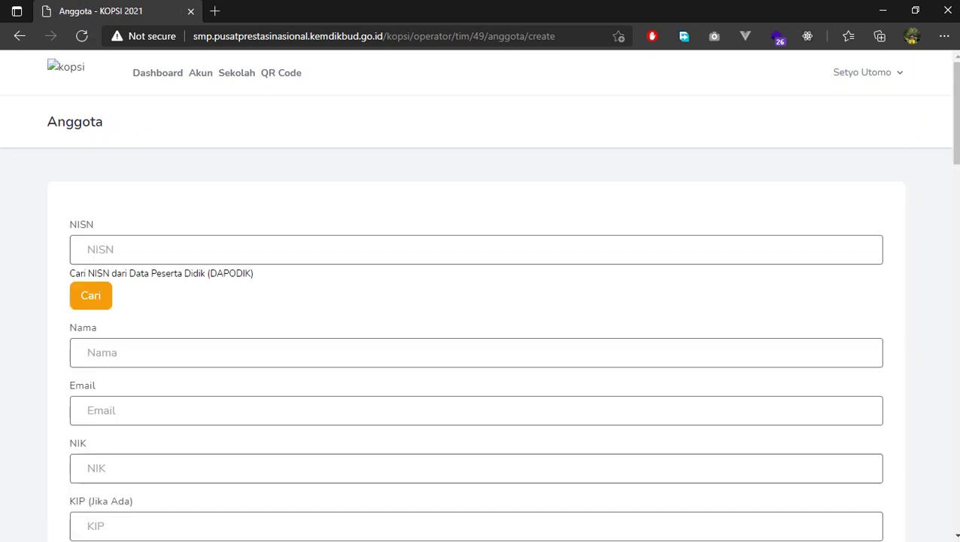
pyautogui.scroll(-3, 480, 301)
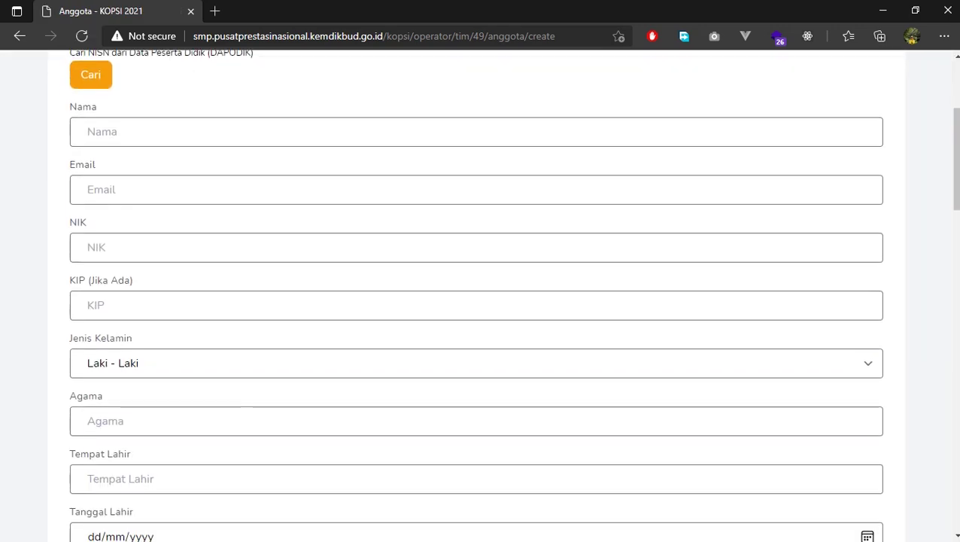
pyautogui.scroll(2, 475, 294)
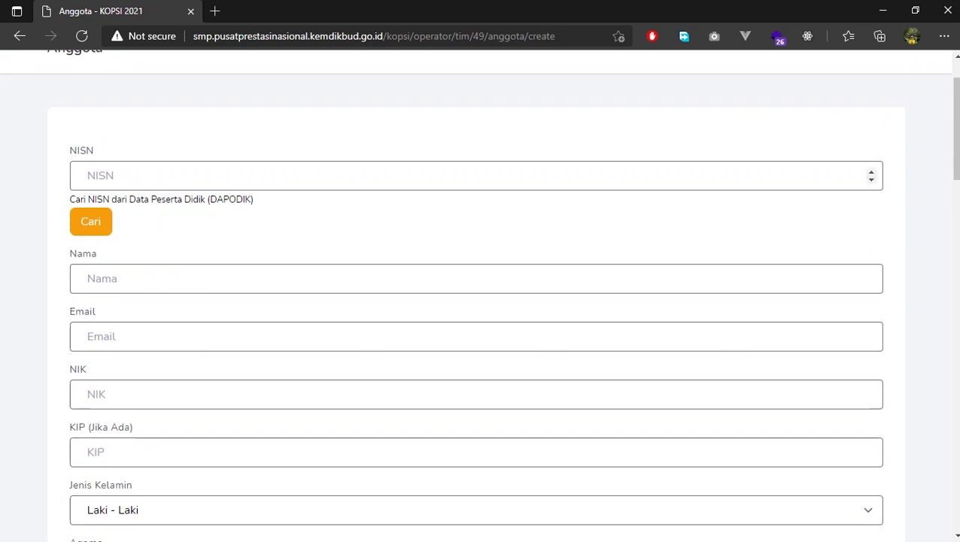
pyautogui.scroll(-1, 480, 301)
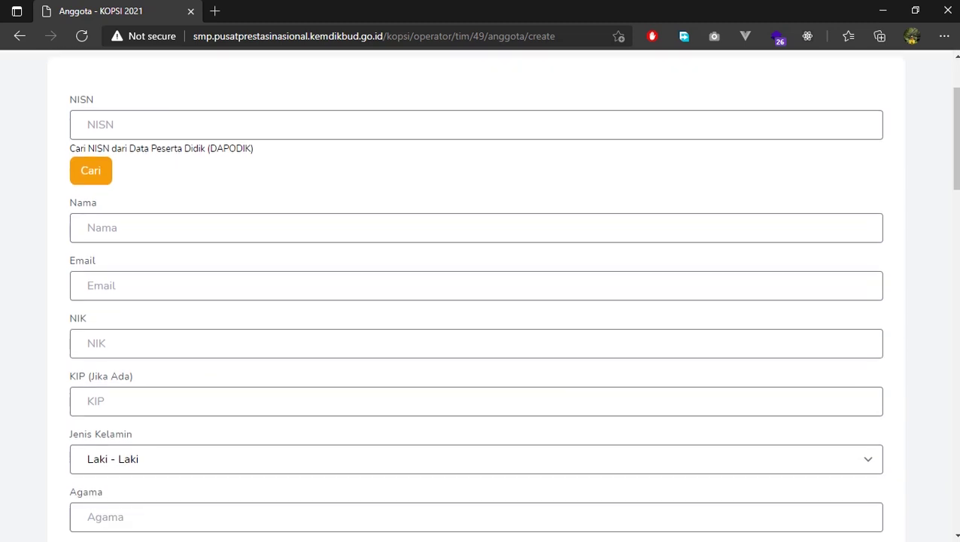
pyautogui.scroll(1, 480, 301)
# Scroll through the empty member form, then return to the Dashboard
pyautogui.click(474, 174)
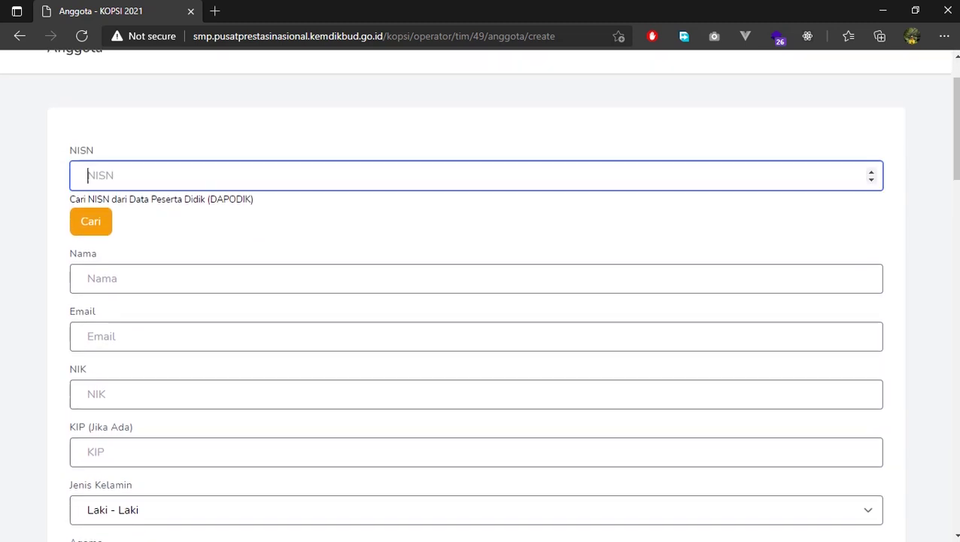
pyautogui.scroll(-2, 480, 301)
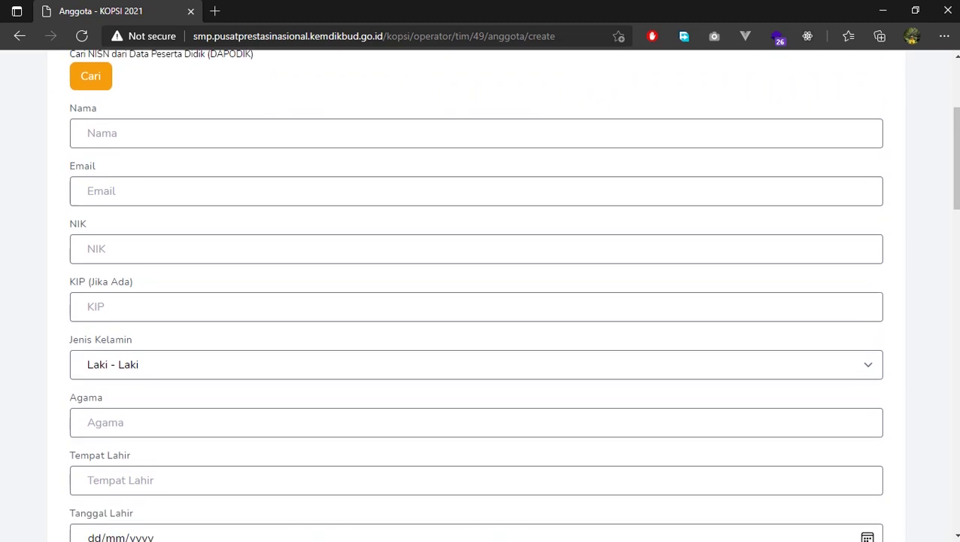
pyautogui.scroll(-12, 480, 301)
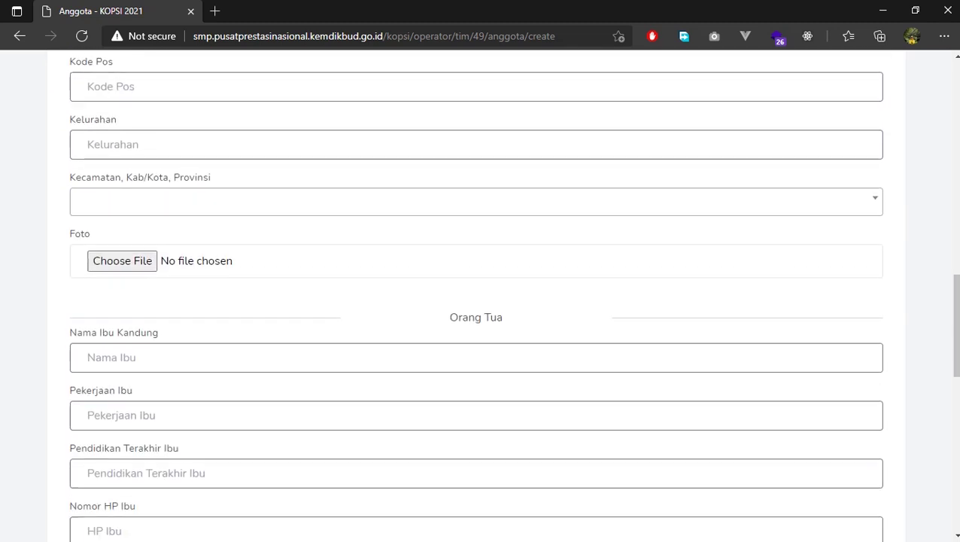
pyautogui.scroll(-4, 480, 301)
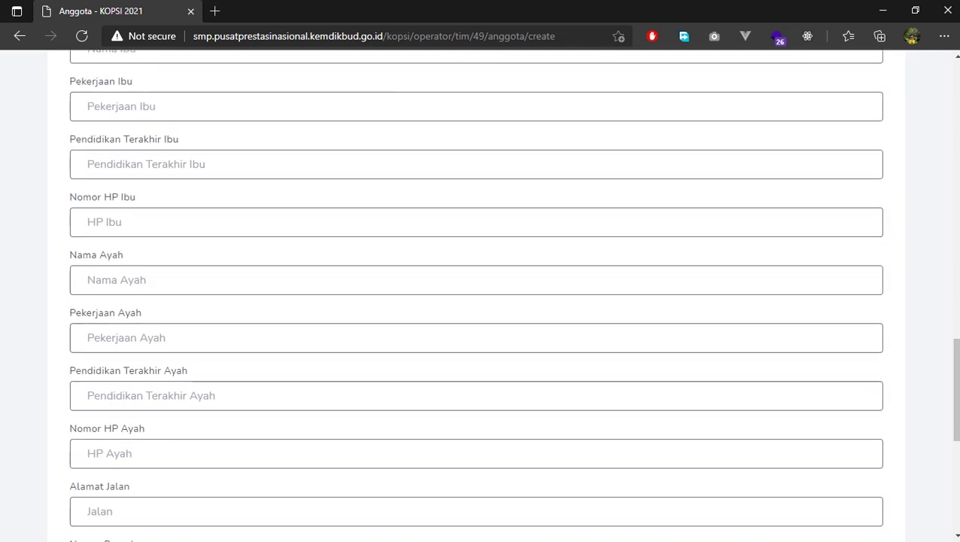
pyautogui.scroll(-3, 480, 301)
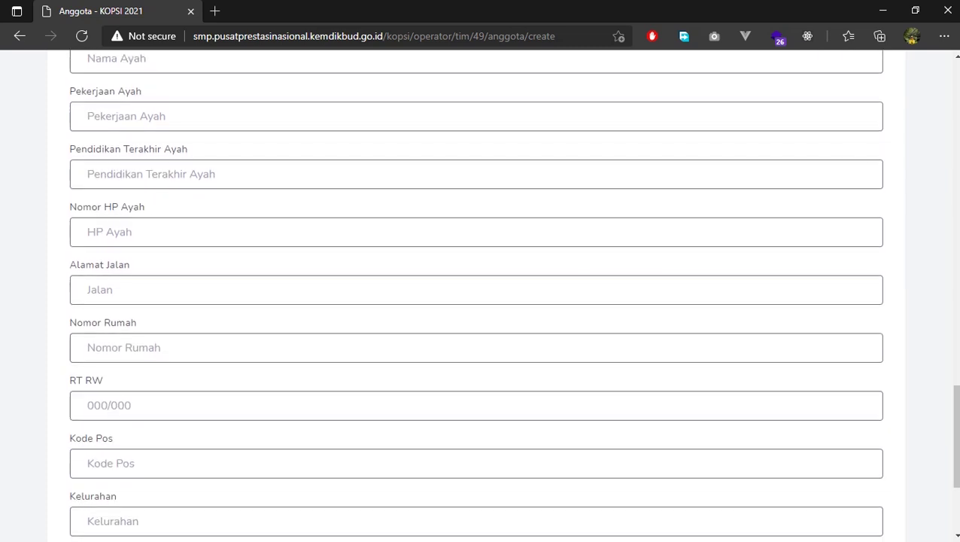
pyautogui.scroll(-3, 480, 301)
pyautogui.scroll(20, 480, 301)
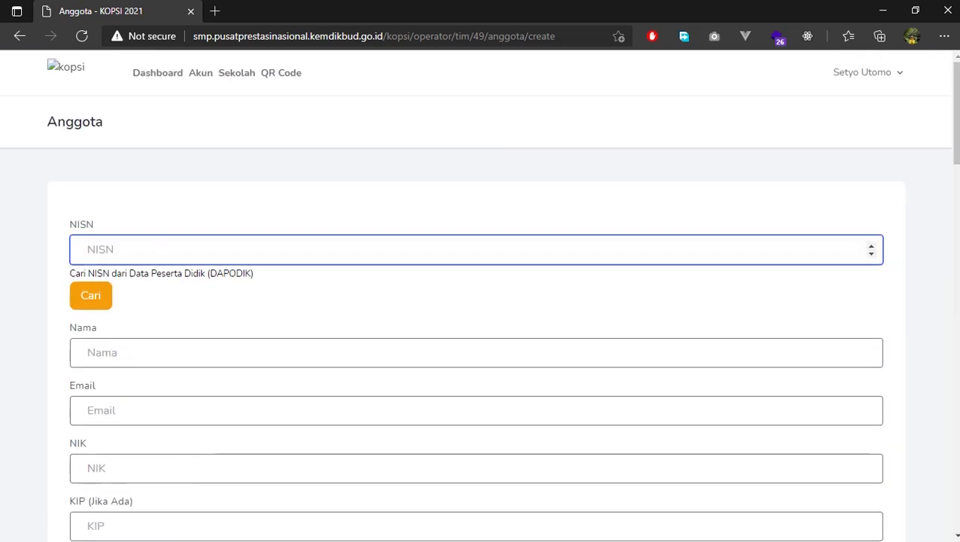
pyautogui.click(158, 72)
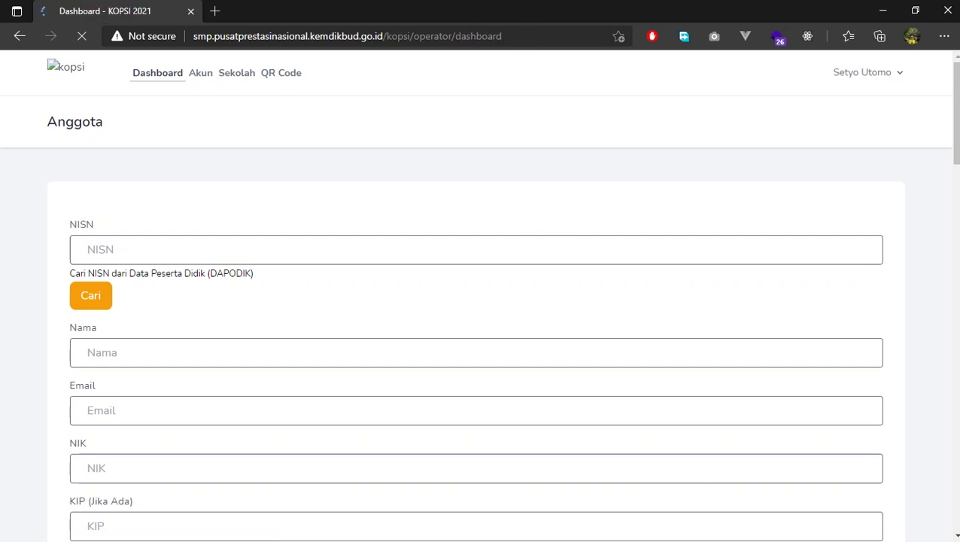
# Open Tim 1's Pembimbing form and fill the mentor's name from a saved suggestion
pyautogui.click(241, 437)
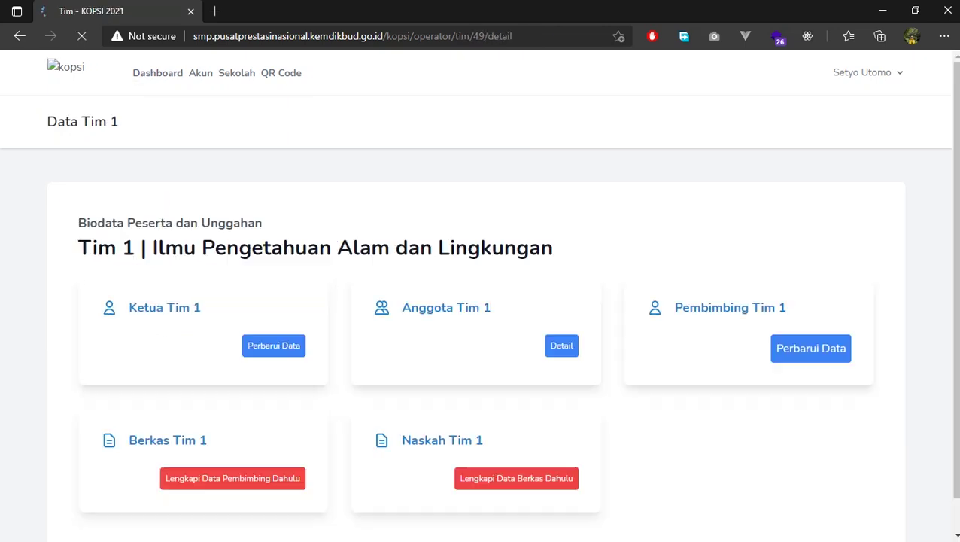
pyautogui.scroll(-1, 480, 301)
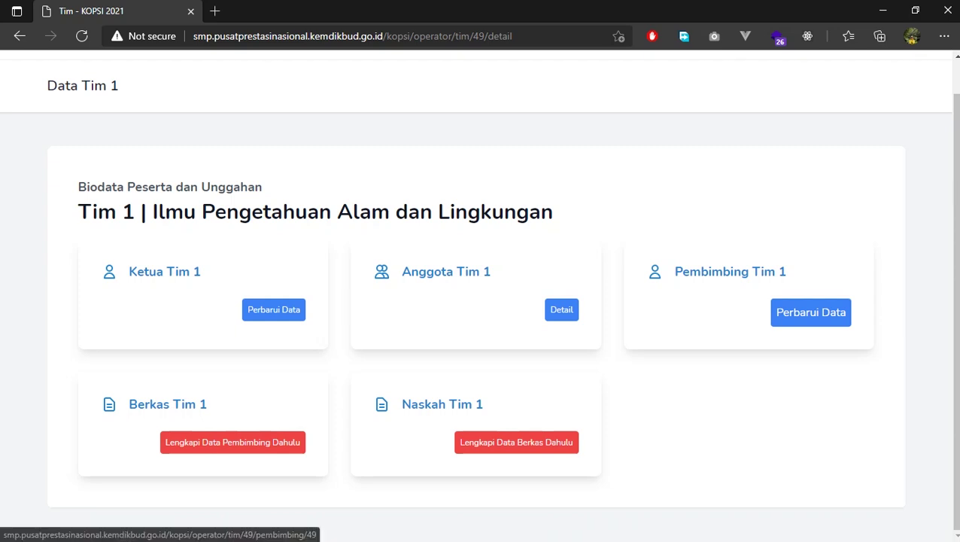
pyautogui.click(810, 311)
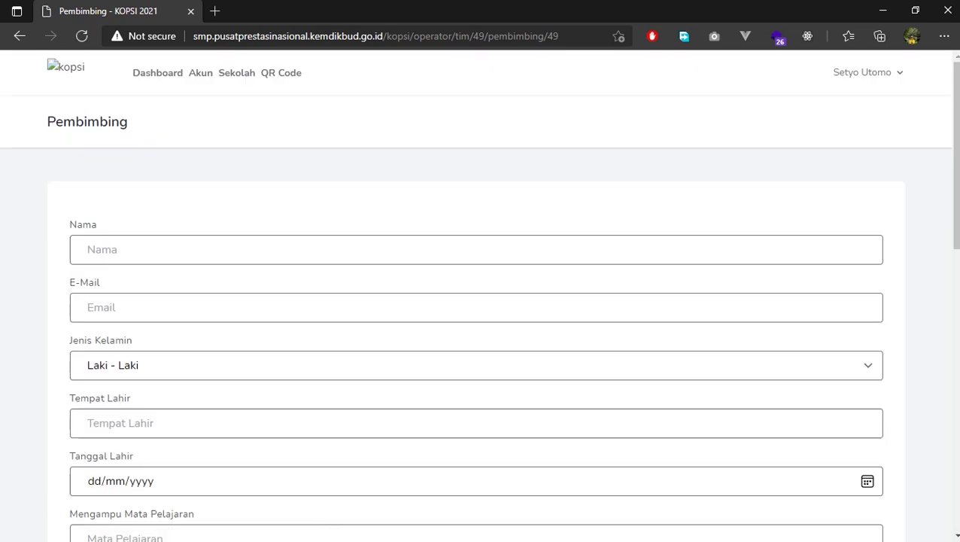
pyautogui.click(89, 249)
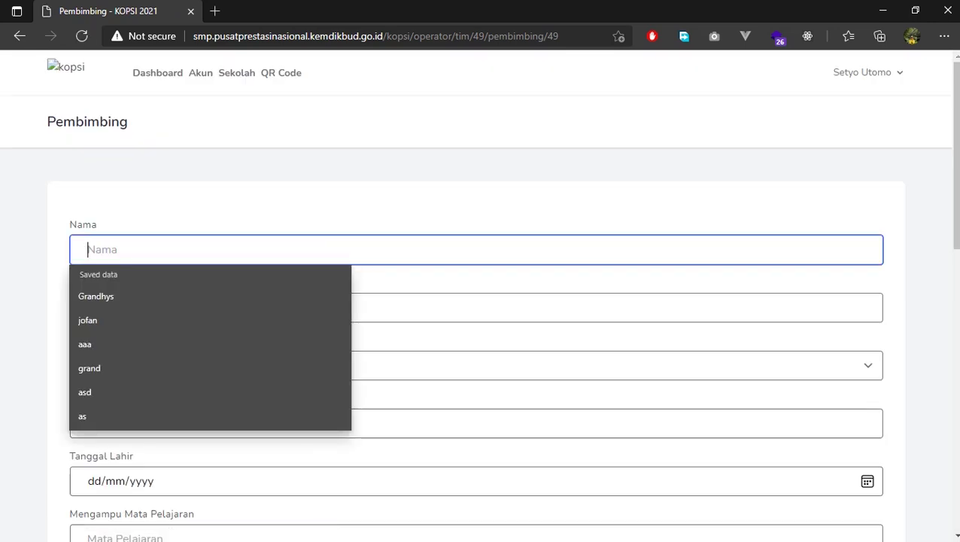
pyautogui.press('Down')
pyautogui.press('Return')
# Enter the mentor's e-mail, keep gender Laki - Laki, and set birthplace CILACAP
pyautogui.press('Tab')
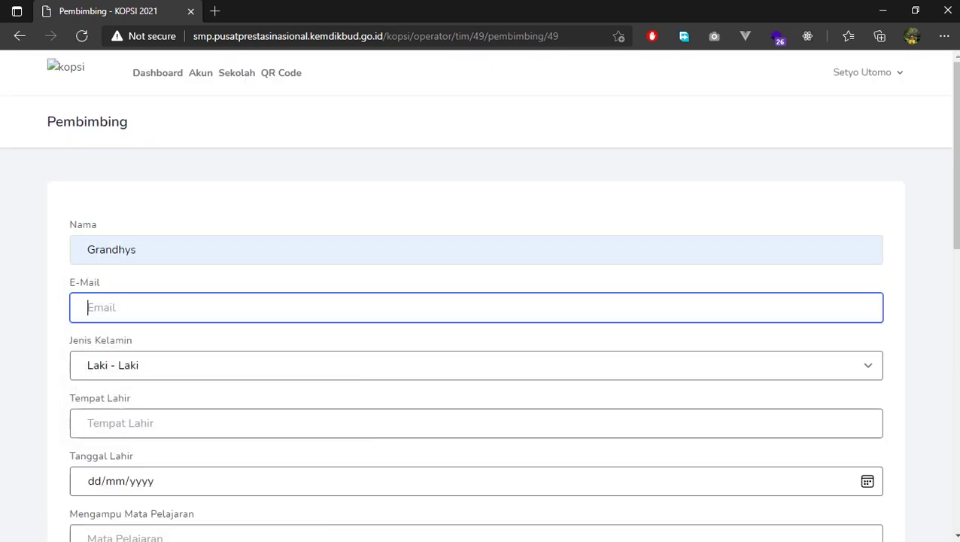
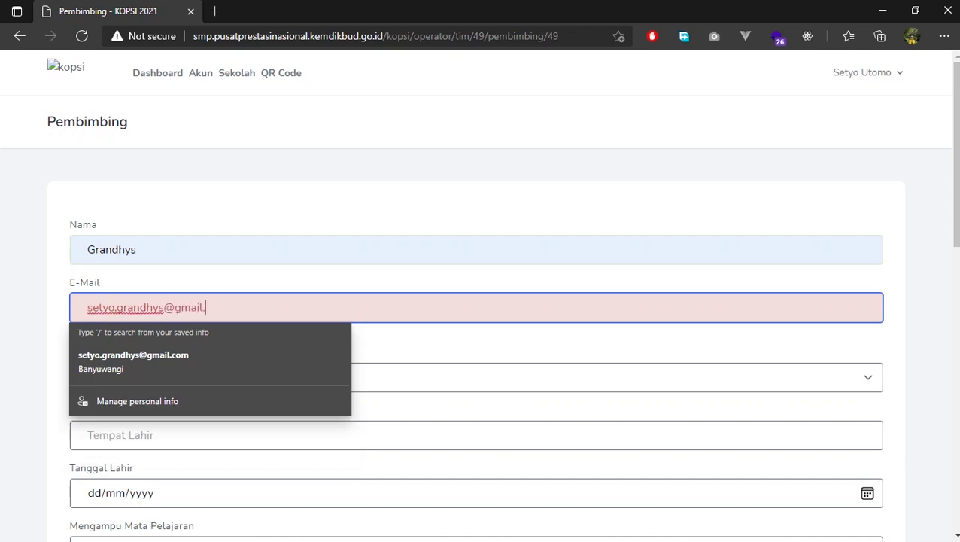
pyautogui.press('Tab')
pyautogui.hotkey('alt', 'Down')
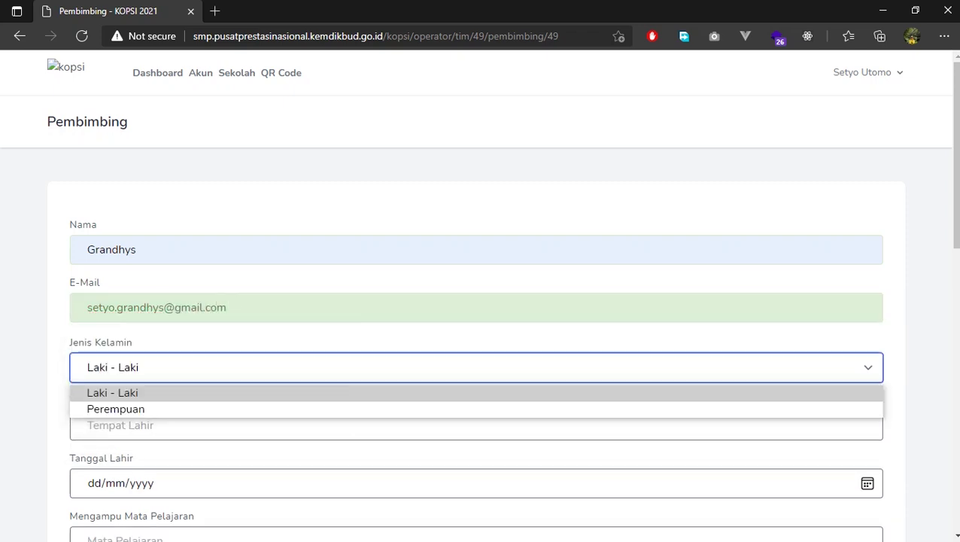
pyautogui.press('Return')
pyautogui.press('Tab')
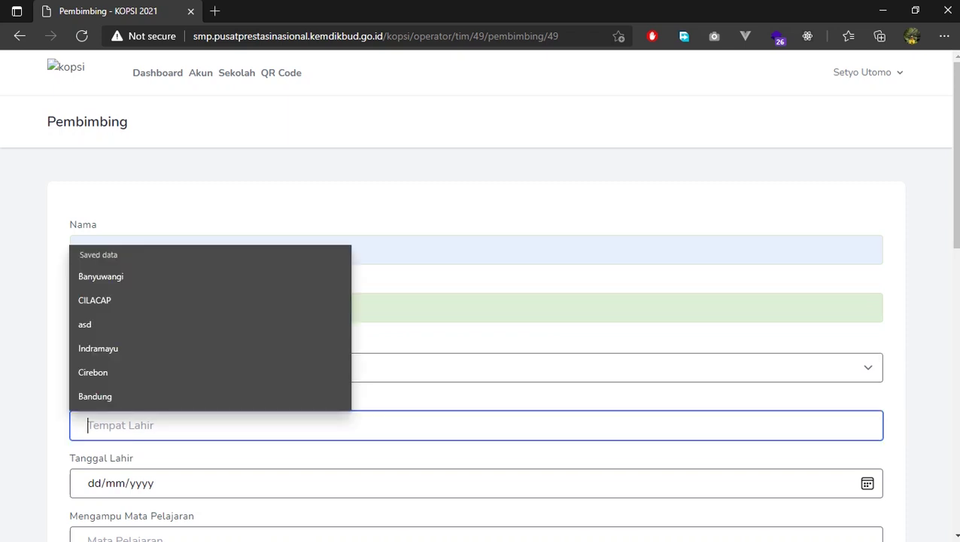
pyautogui.press('Down')
pyautogui.press('Down')
pyautogui.press('Return')
# Set the mentor's birth date to 12/11/1997 in the date picker
pyautogui.press('Tab')
pyautogui.hotkey('alt', 'Down')
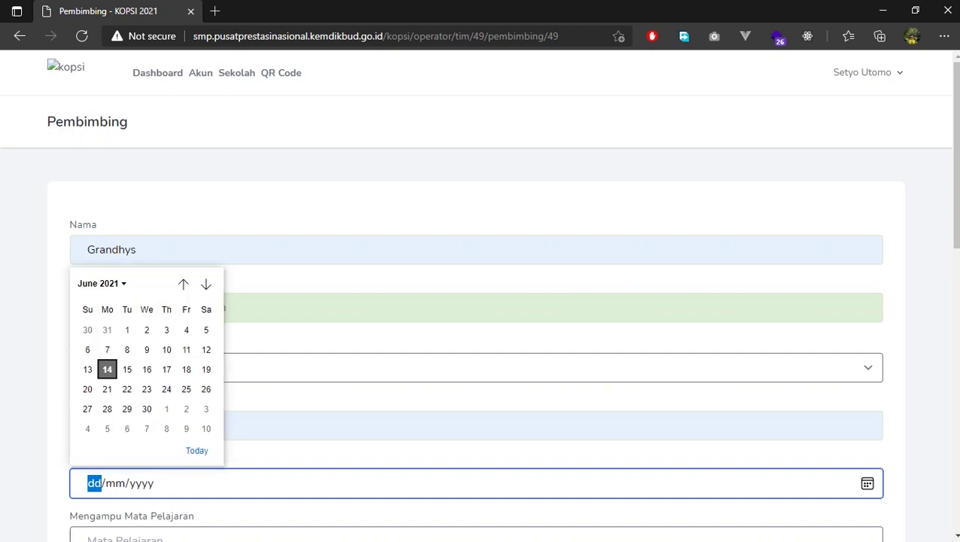
pyautogui.hotkey('alt', 'Down')
pyautogui.scroll(5, 140, 376)
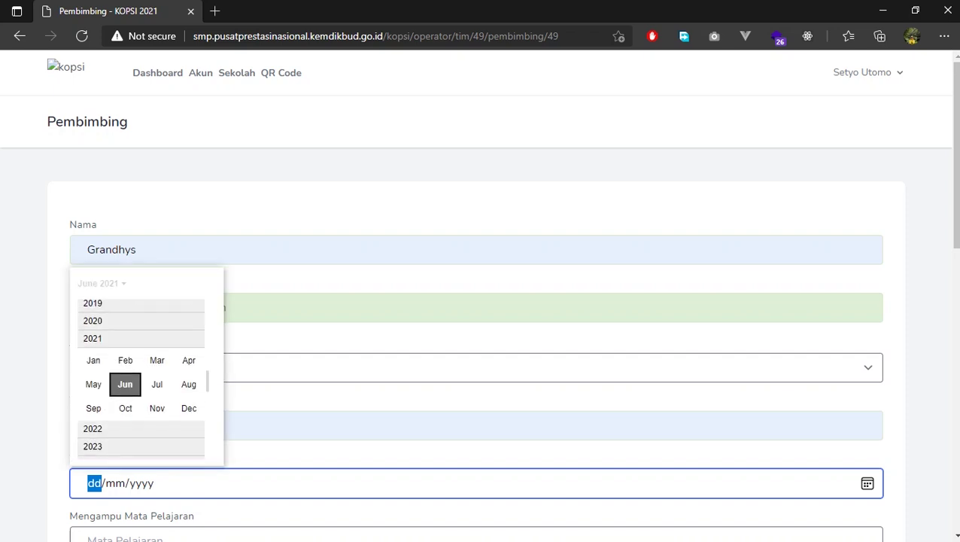
pyautogui.scroll(5, 141, 376)
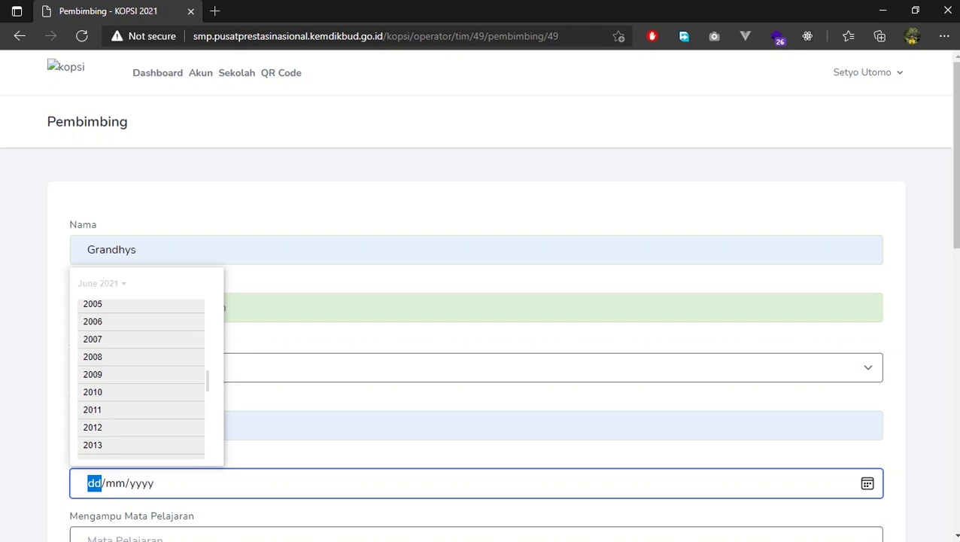
pyautogui.scroll(2, 141, 376)
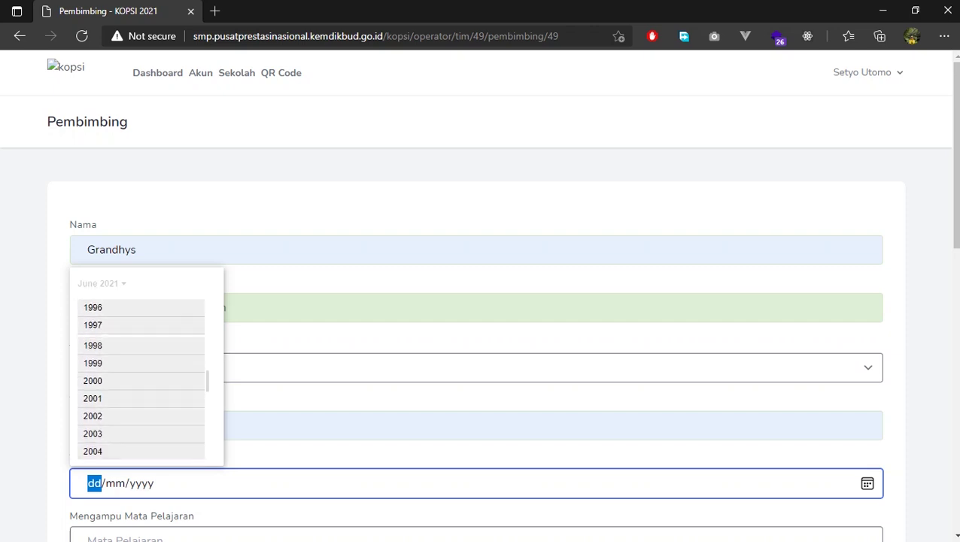
pyautogui.click(141, 324)
pyautogui.press('Return')
pyautogui.press('Return')
# Choose IPA as the mentor's subject and enter the NIK from autofill, correcting its last digits
pyautogui.scroll(-5, 481, 300)
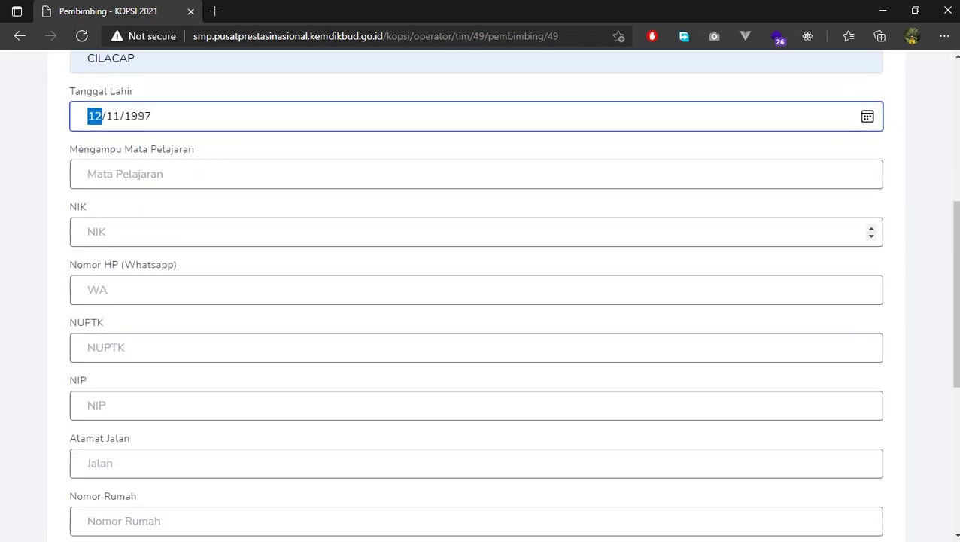
pyautogui.click(226, 173)
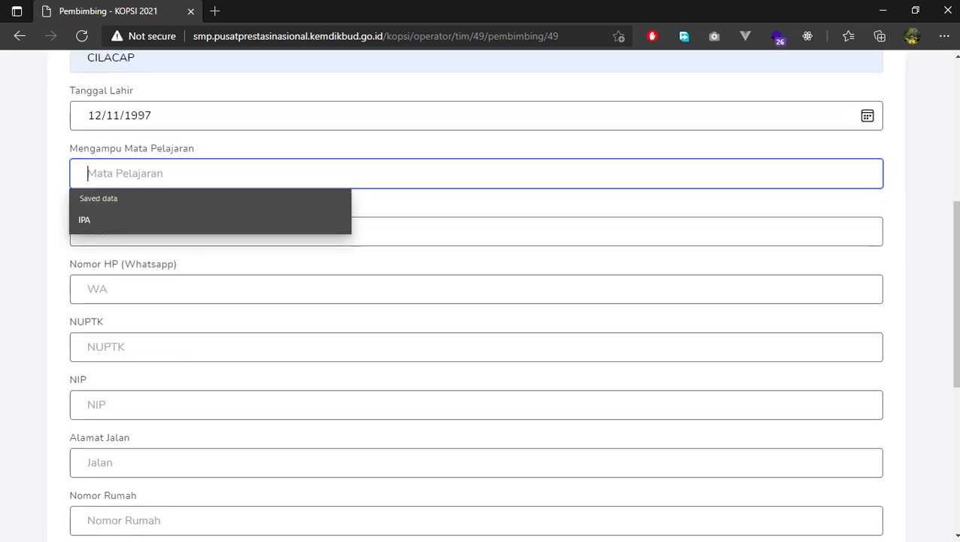
pyautogui.press('Down')
pyautogui.press('Return')
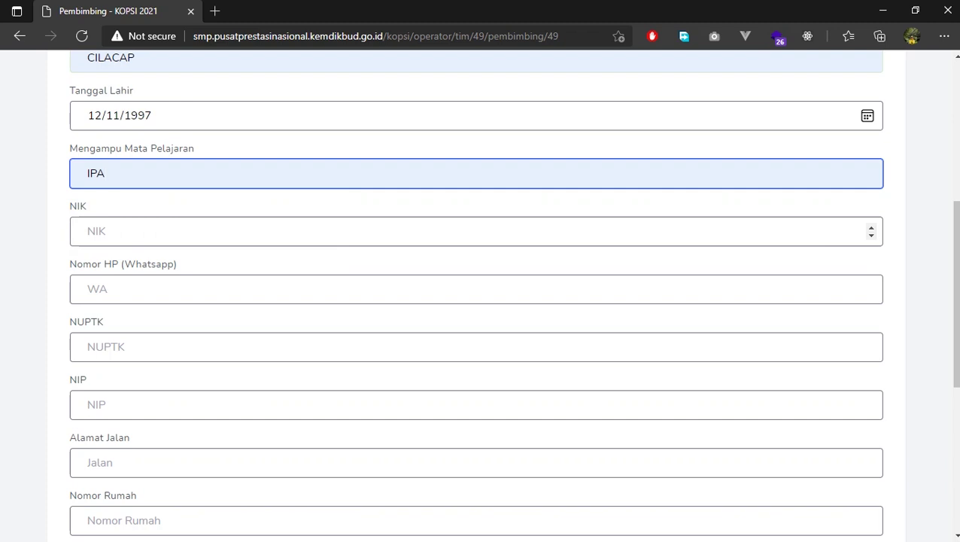
pyautogui.press('Tab')
pyautogui.press('Down')
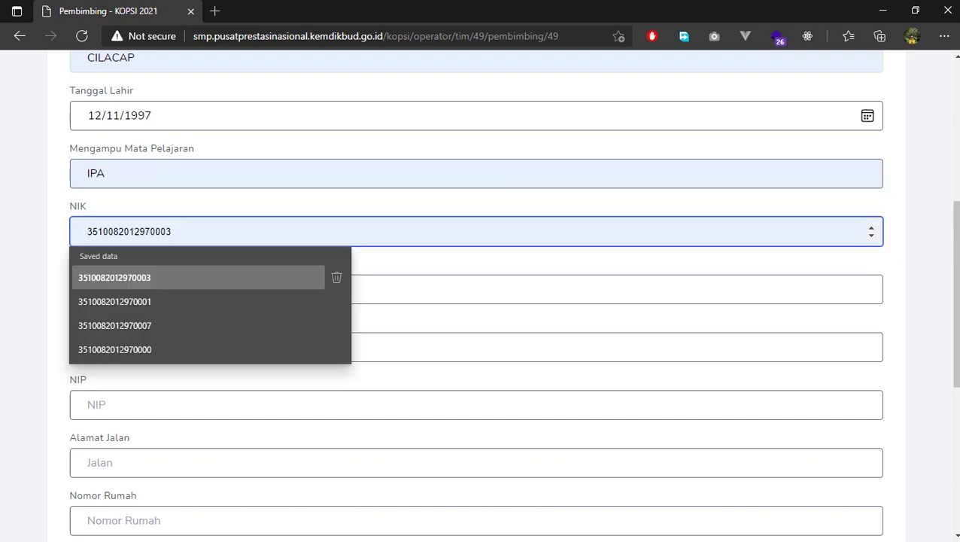
pyautogui.press('Return')
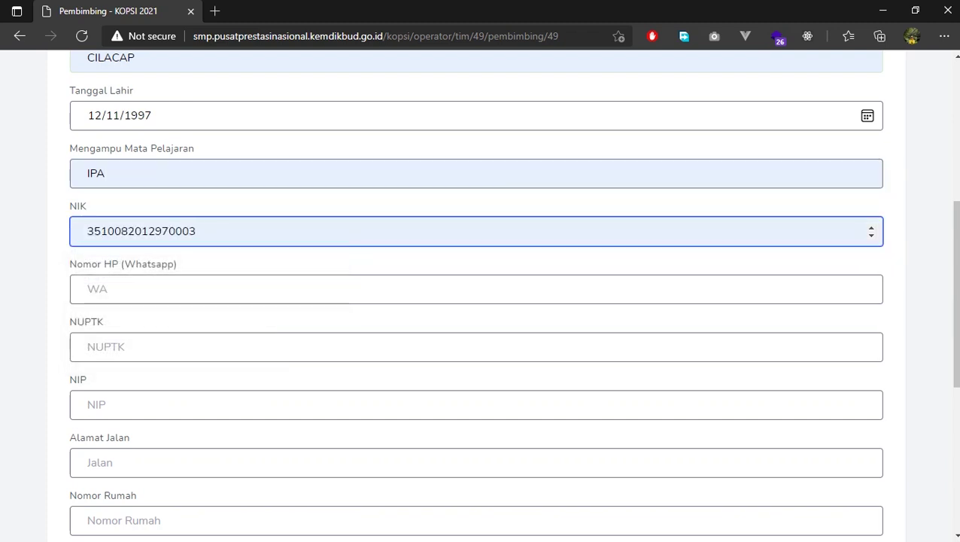
pyautogui.press('BackSpace')
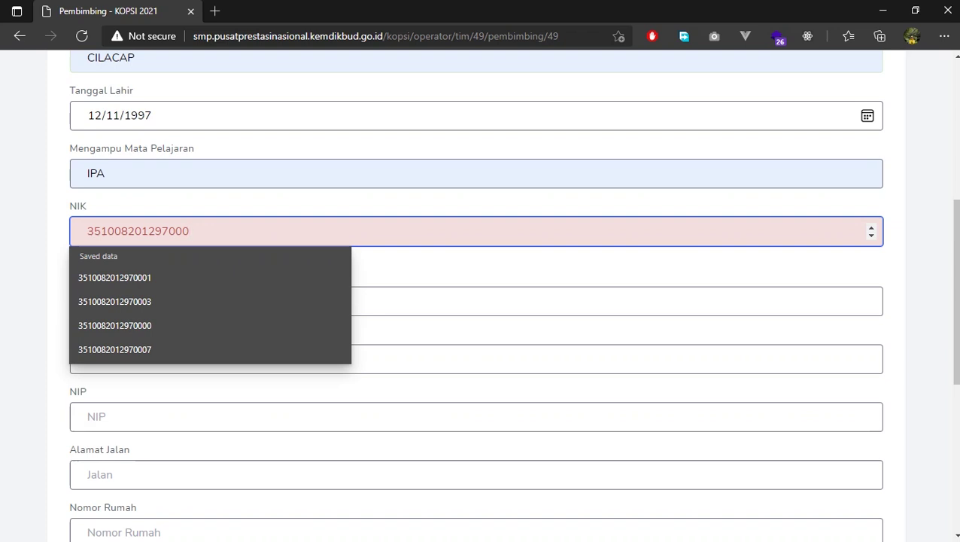
pyautogui.write('3')
pyautogui.press('BackSpace')
pyautogui.write('1')
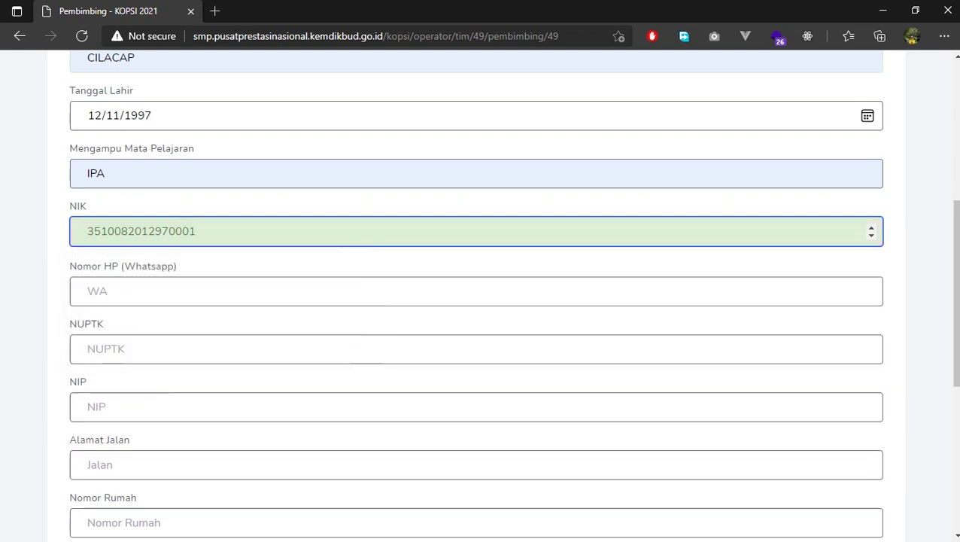
pyautogui.press('BackSpace')
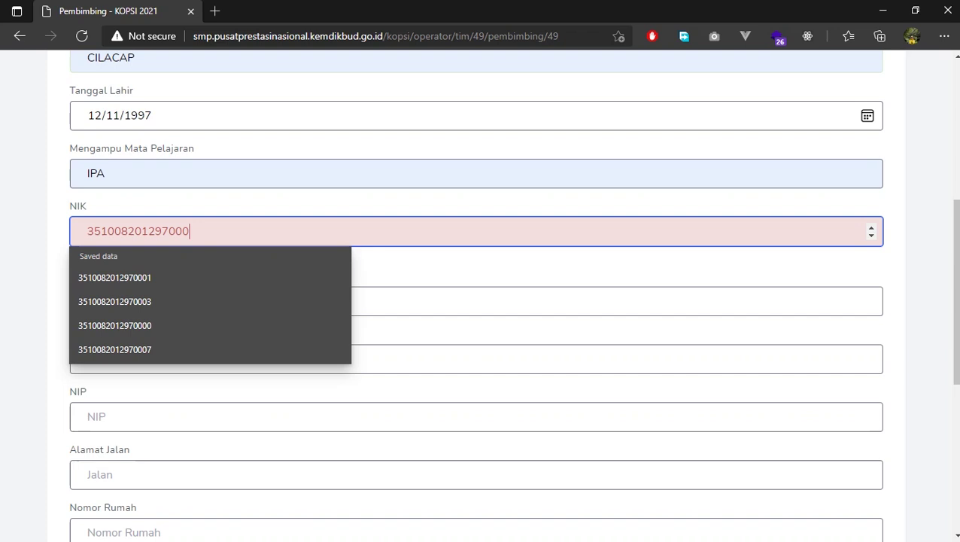
pyautogui.press('BackSpace')
pyautogui.write('90')
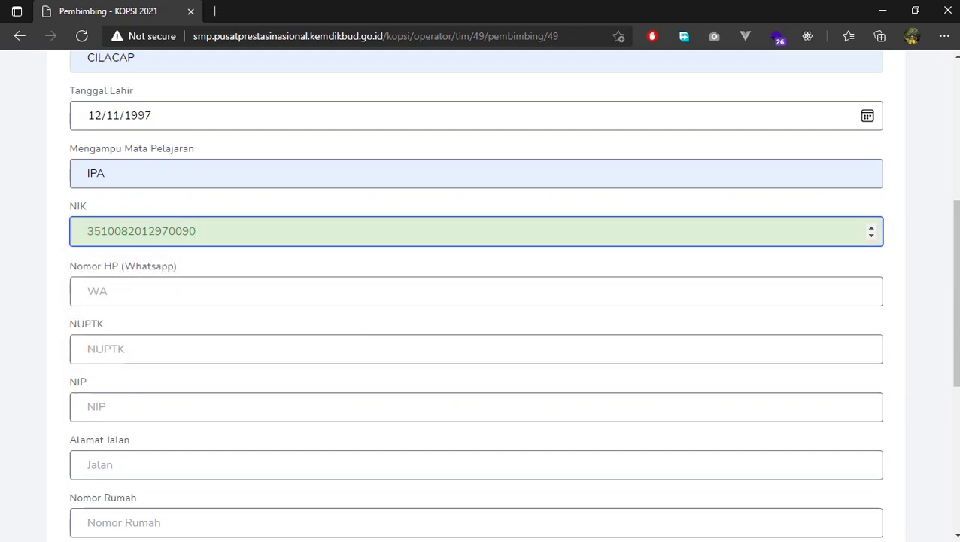
# Fill the phone number, NUPTK and NIP from saved entries, fixing the wrong digits
pyautogui.press('Tab')
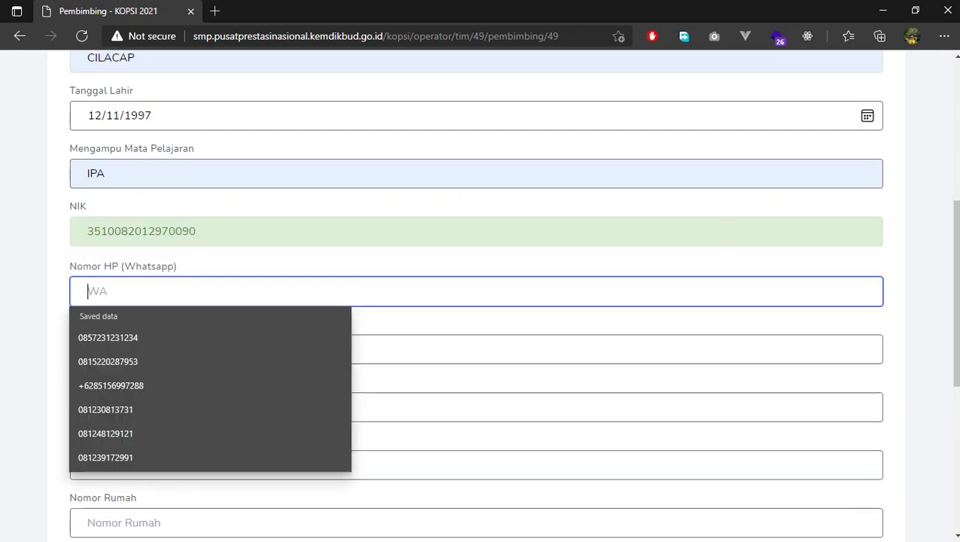
pyautogui.press('Down')
pyautogui.press('Return')
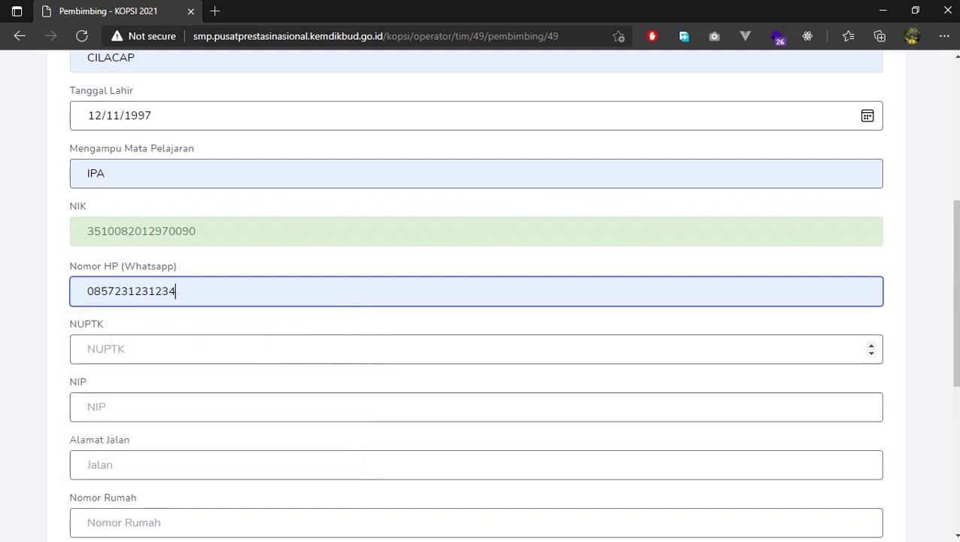
pyautogui.press('Tab')
pyautogui.press('Down')
pyautogui.press('Down')
pyautogui.press('Down')
pyautogui.press('Return')
pyautogui.press('BackSpace')
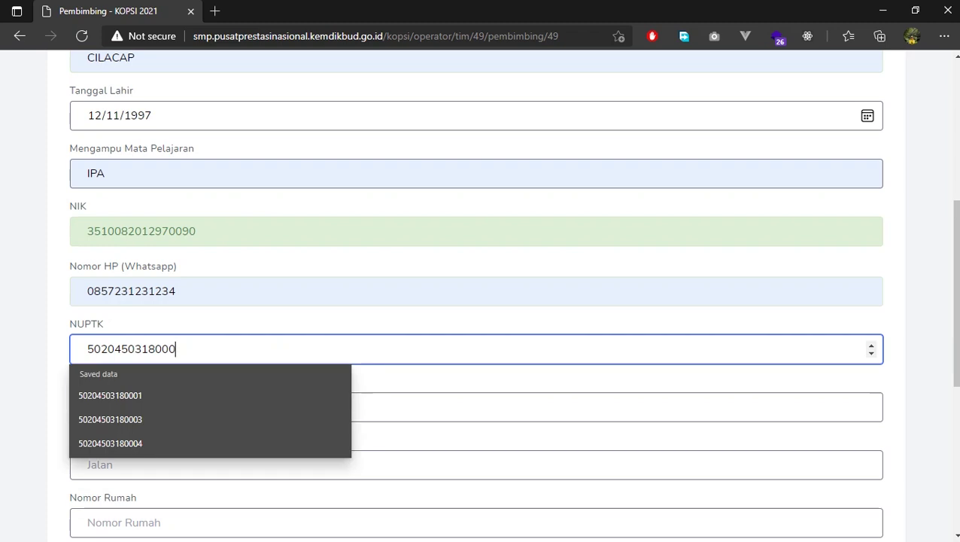
pyautogui.write('2')
pyautogui.press('Left')
pyautogui.press('Left')
pyautogui.press('Left')
pyautogui.press('Left')
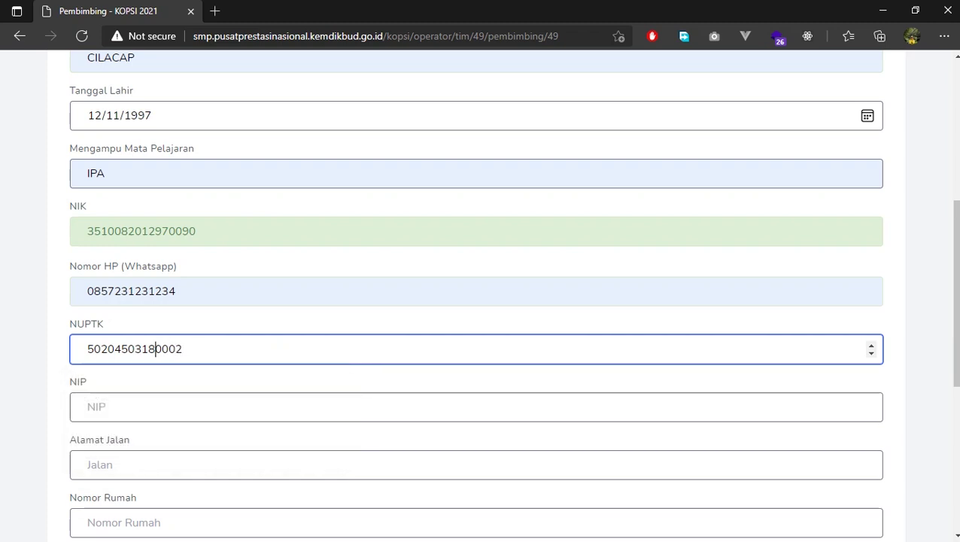
pyautogui.press('BackSpace')
pyautogui.write('9')
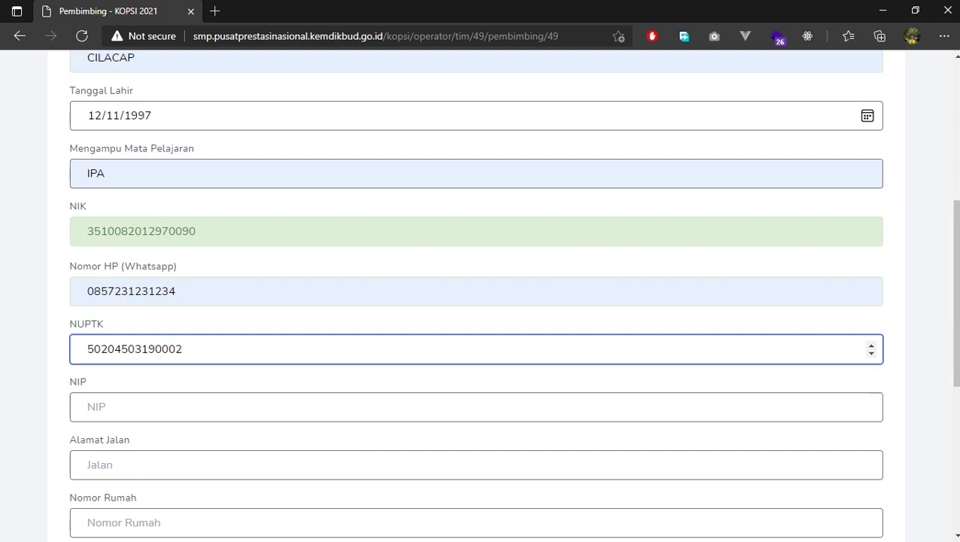
pyautogui.press('Tab')
pyautogui.press('Down')
pyautogui.press('Return')
pyautogui.press('Left')
pyautogui.press('Left')
pyautogui.press('Left')
pyautogui.press('Left')
pyautogui.press('Left')
pyautogui.press('Left')
pyautogui.press('Left')
pyautogui.press('Left')
pyautogui.press('Left')
pyautogui.press('Delete')
pyautogui.write('1')
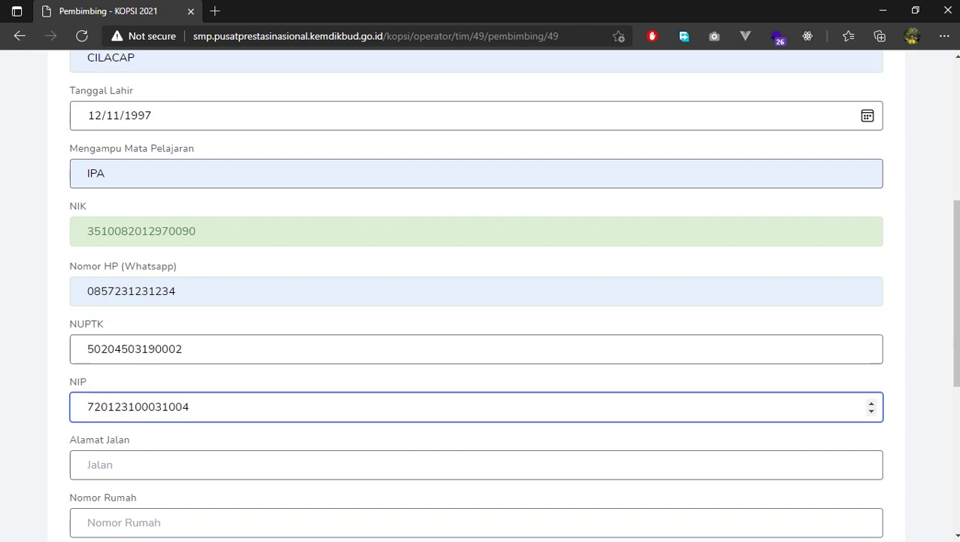
# Fill the mentor's street address, house number, RT/RW, postal code and Kelurahan
pyautogui.press('Tab')
pyautogui.press('Up')
pyautogui.press('Return')
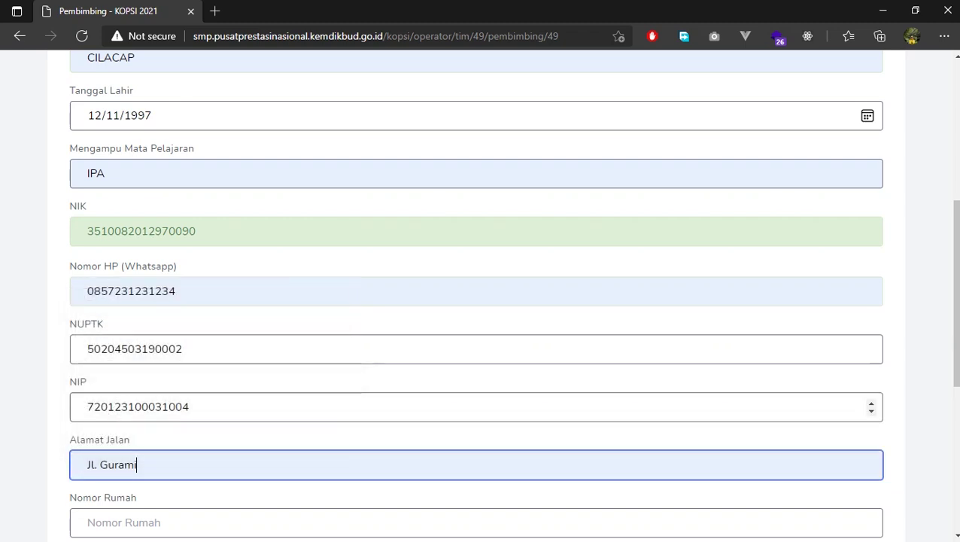
pyautogui.scroll(-3, 476, 289)
pyautogui.press('Tab')
pyautogui.write('12')
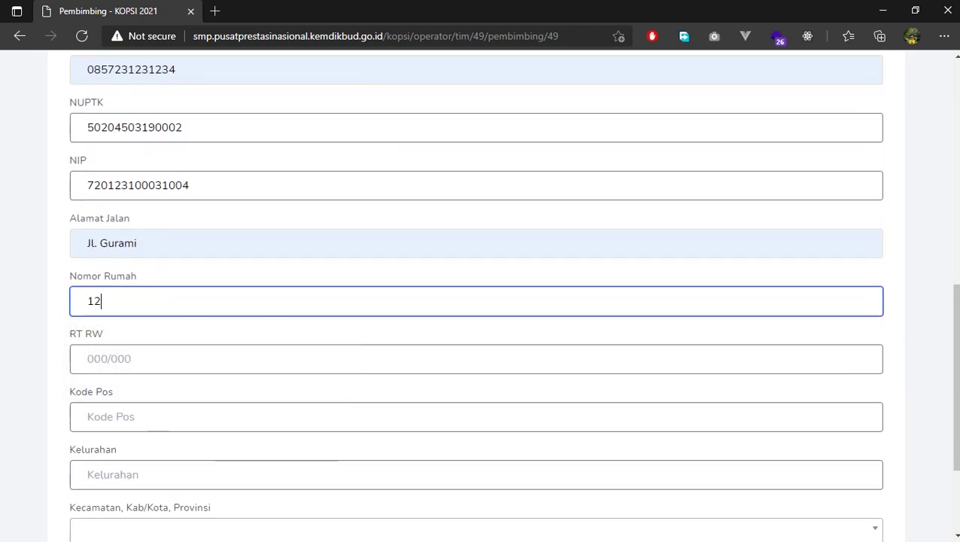
pyautogui.press('Tab')
pyautogui.press('Down')
pyautogui.press('Return')
pyautogui.press('Tab')
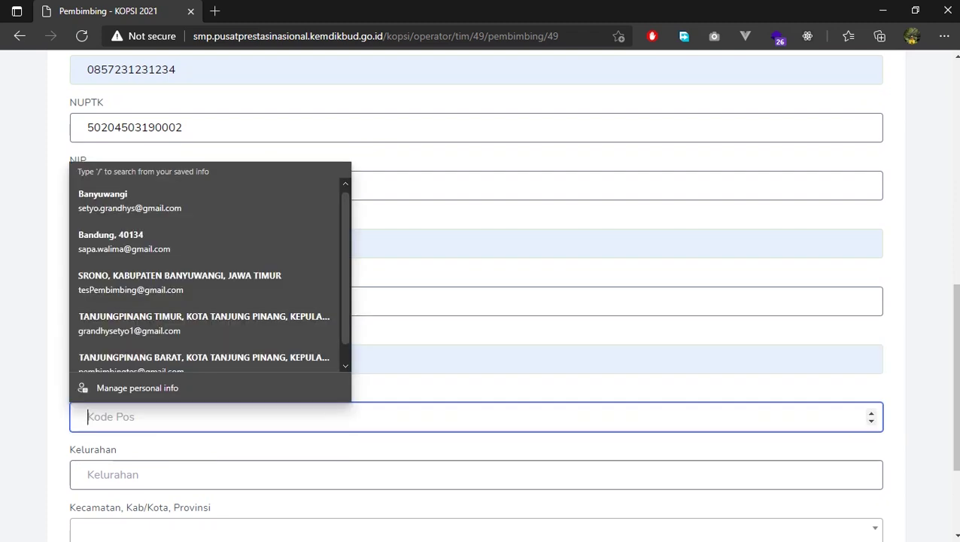
pyautogui.write('671525')
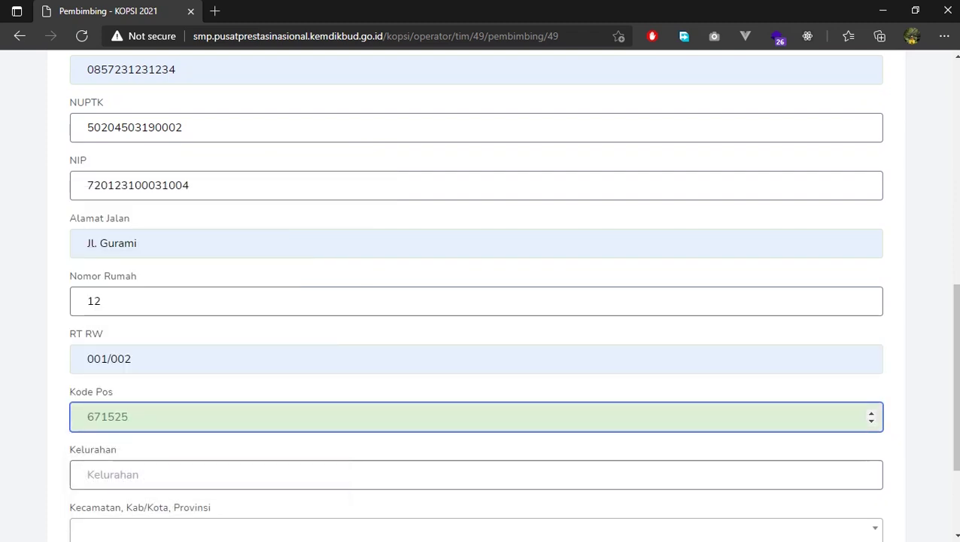
pyautogui.press('Tab')
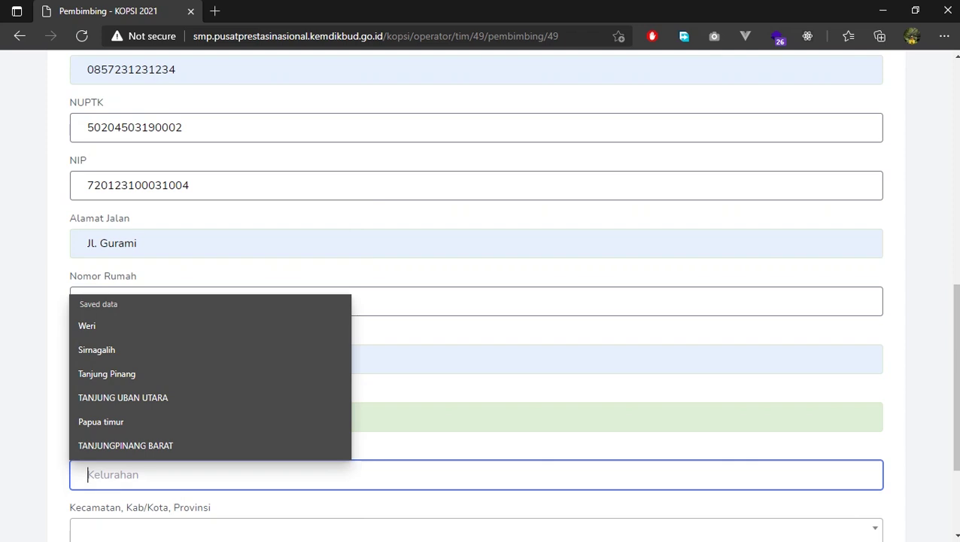
pyautogui.press('Up')
pyautogui.press('Up')
pyautogui.press('Up')
pyautogui.press('Up')
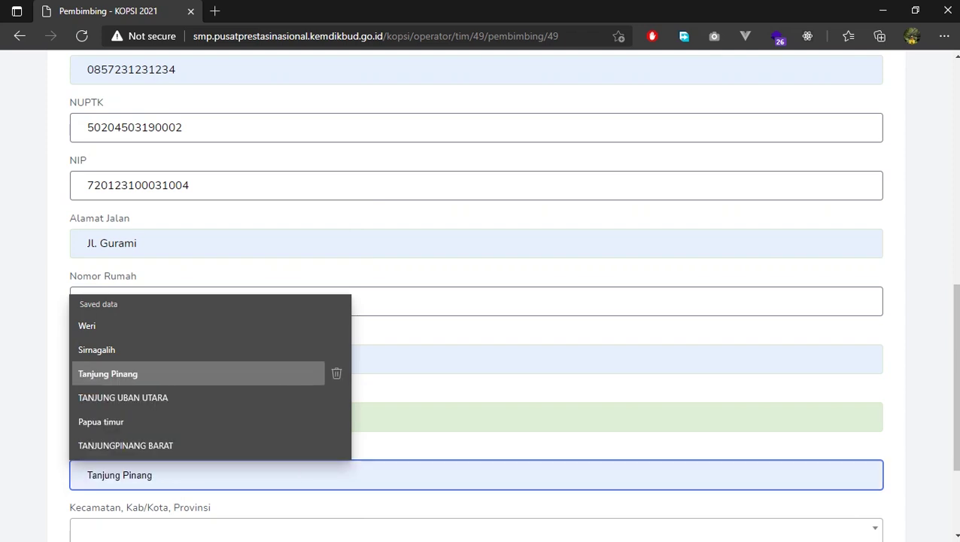
pyautogui.press('Return')
pyautogui.scroll(-2, 482, 301)
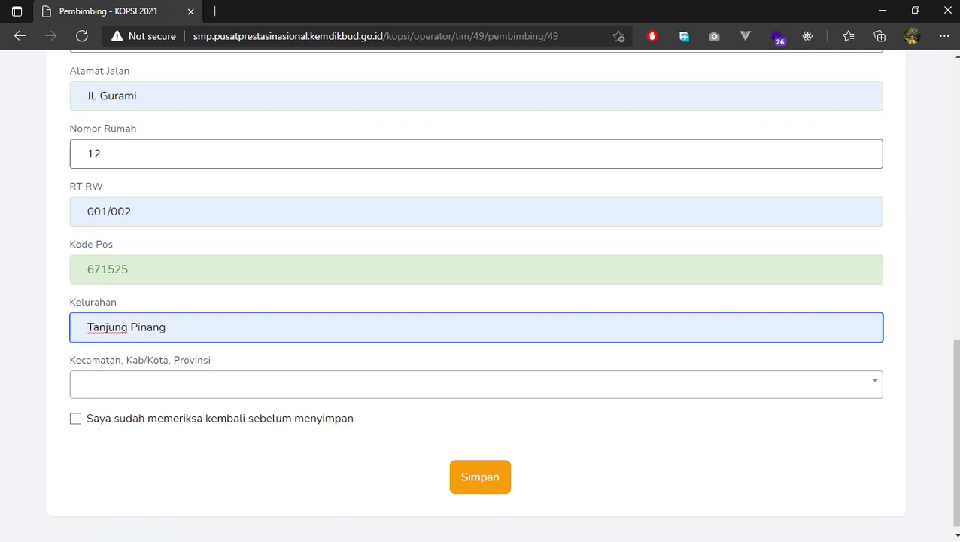
# Set the kecamatan to TANJUNGPINANG KOTA, Kota Tanjung Pinang, Kepulauan Riau
pyautogui.press('Tab')
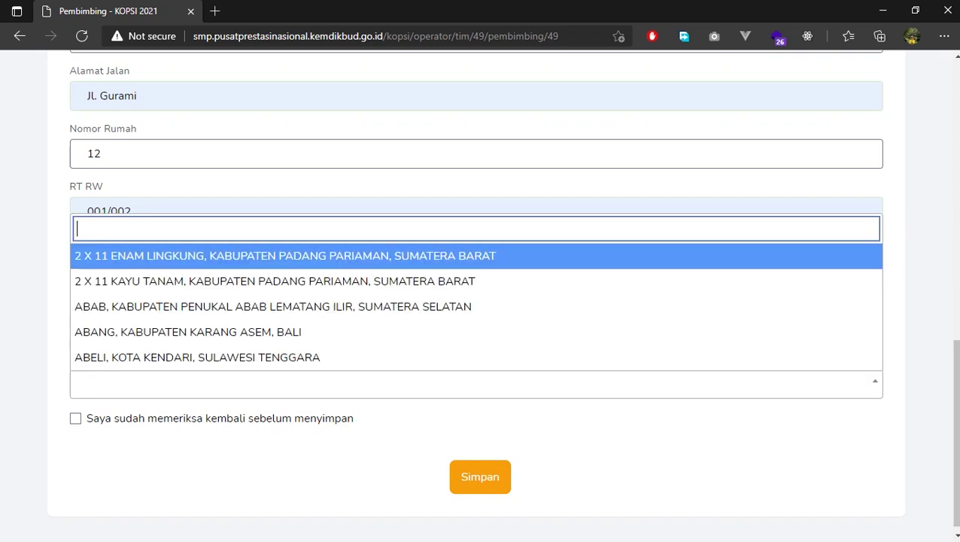
pyautogui.write('tanjun')
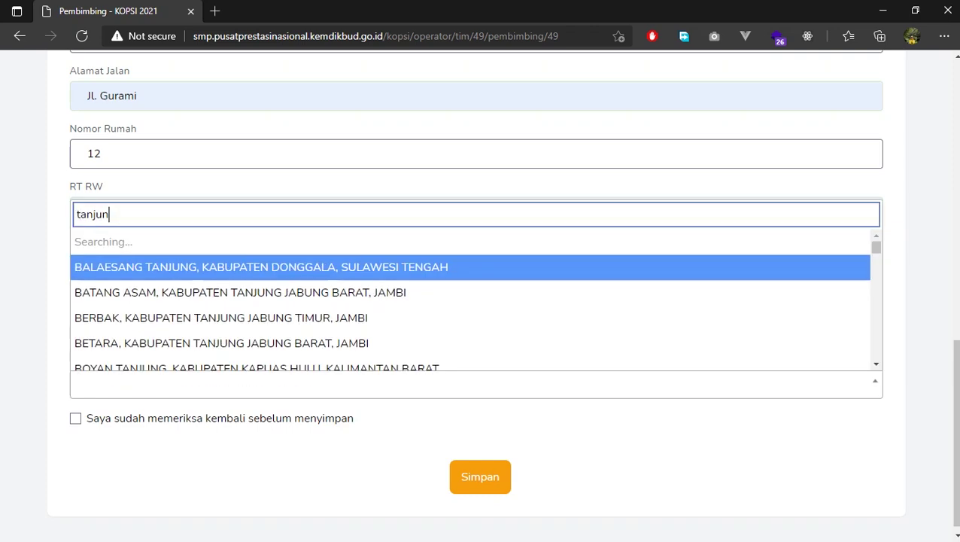
pyautogui.write('gpinang')
pyautogui.press('Down')
pyautogui.press('Down')
pyautogui.press('Up')
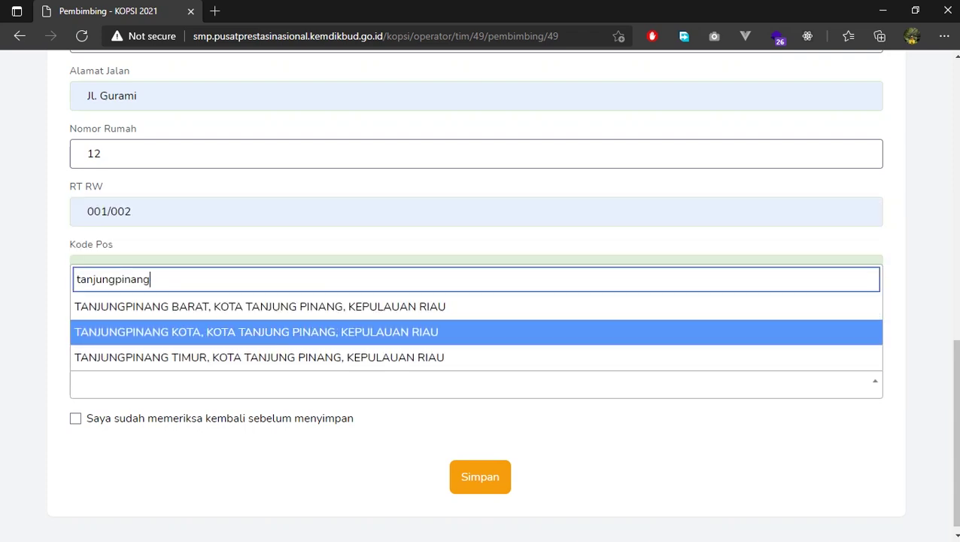
pyautogui.press('Return')
# Review the whole form, tick the confirmation checkbox and save the mentor's data with Simpan
pyautogui.press('Home')
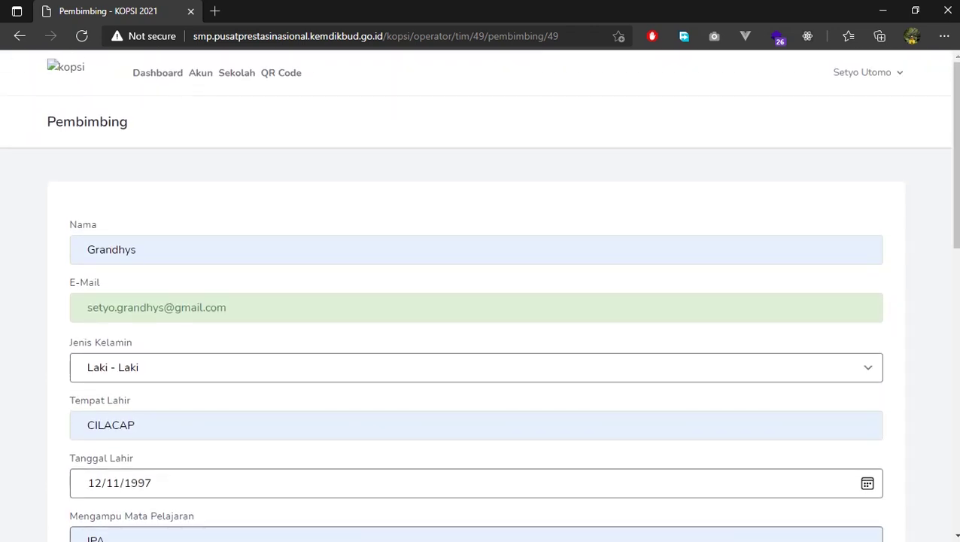
pyautogui.press('End')
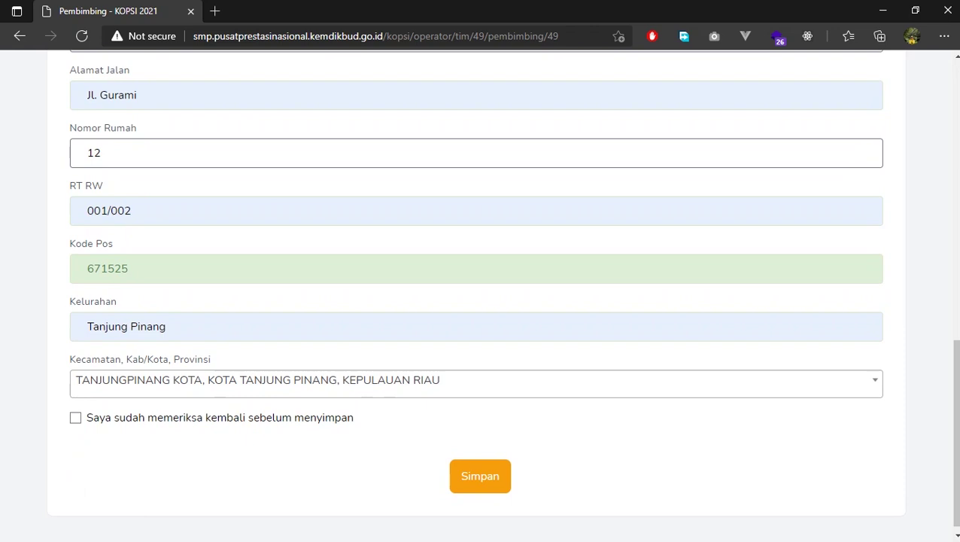
pyautogui.press('Home')
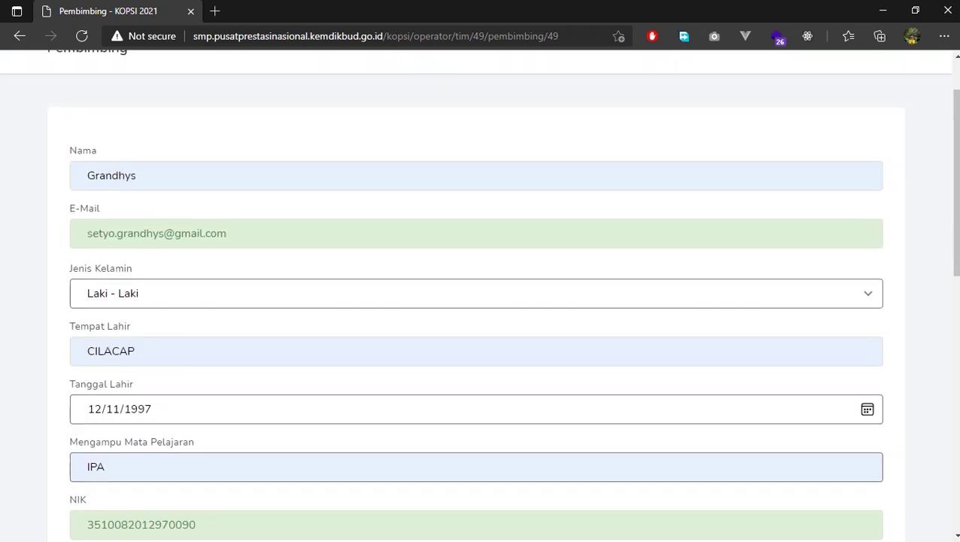
pyautogui.press('End')
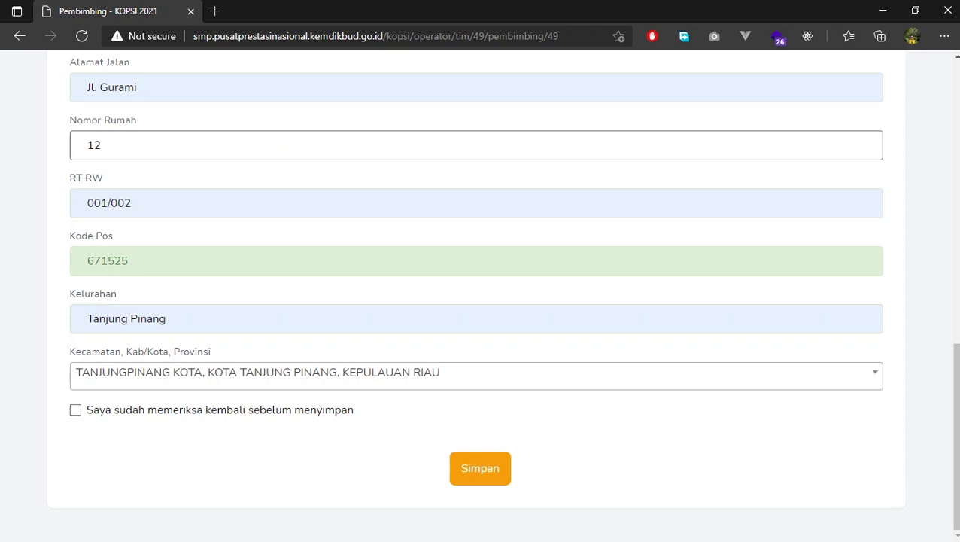
pyautogui.click(75, 410)
pyautogui.click(480, 468)
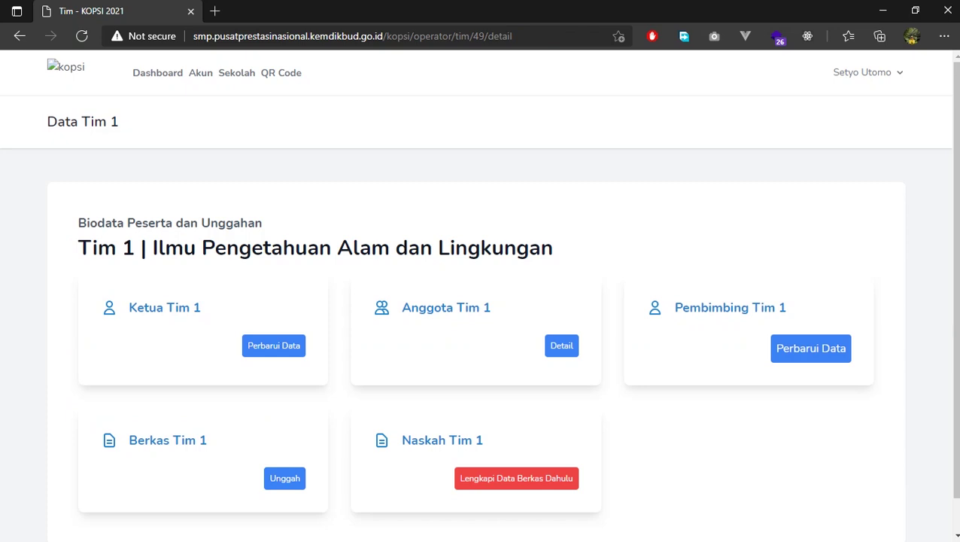
# Open the upload page through the Unggah button on the Berkas Tim 1 card
pyautogui.scroll(-1, 478, 300)
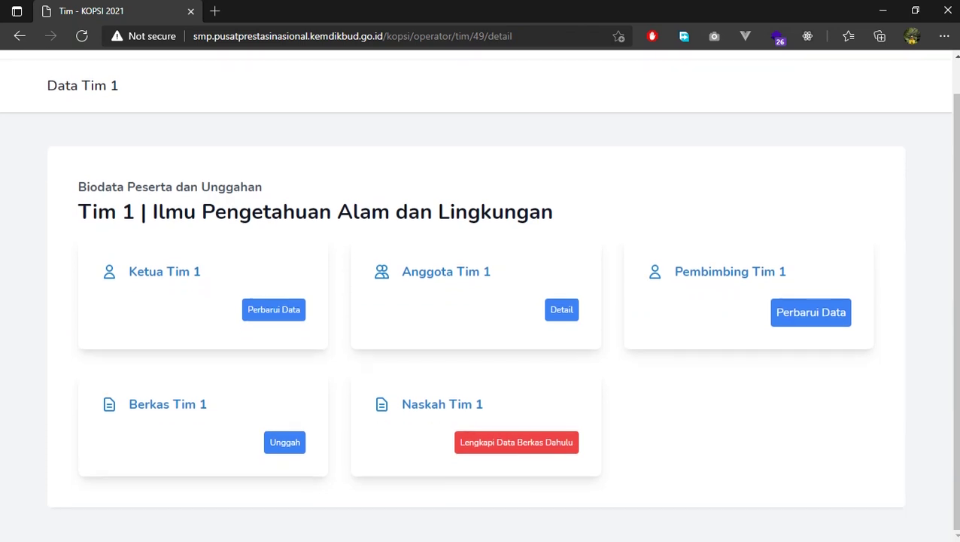
pyautogui.moveTo(129, 404); pyautogui.dragTo(196, 403)
pyautogui.click(196, 404)
pyautogui.click(284, 441)
pyautogui.scroll(-1, 284, 442)
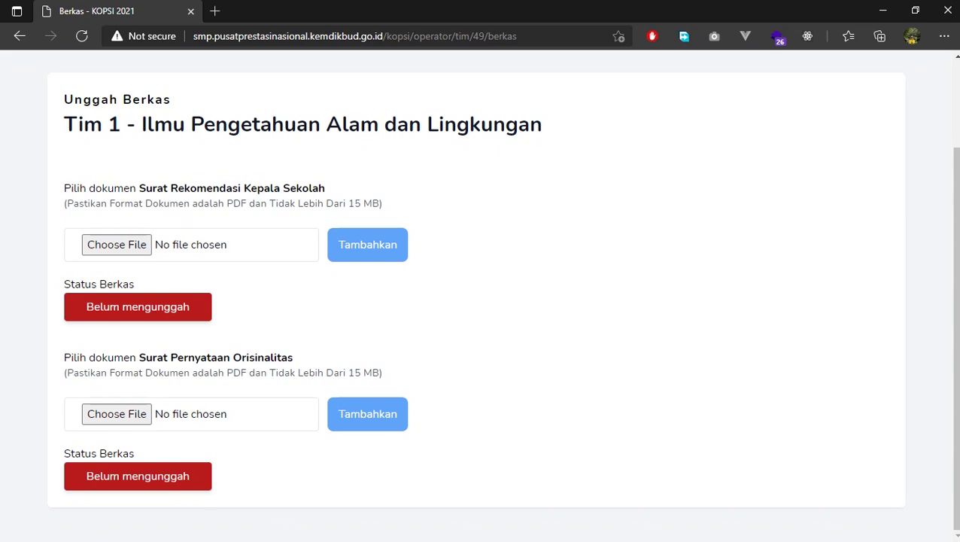
# Attach Surat Rekomendasi Sekolah.pdf under Surat Rekomendasi Kepala Sekolah and submit it with Tambahkan
pyautogui.moveTo(140, 188); pyautogui.dragTo(319, 188)
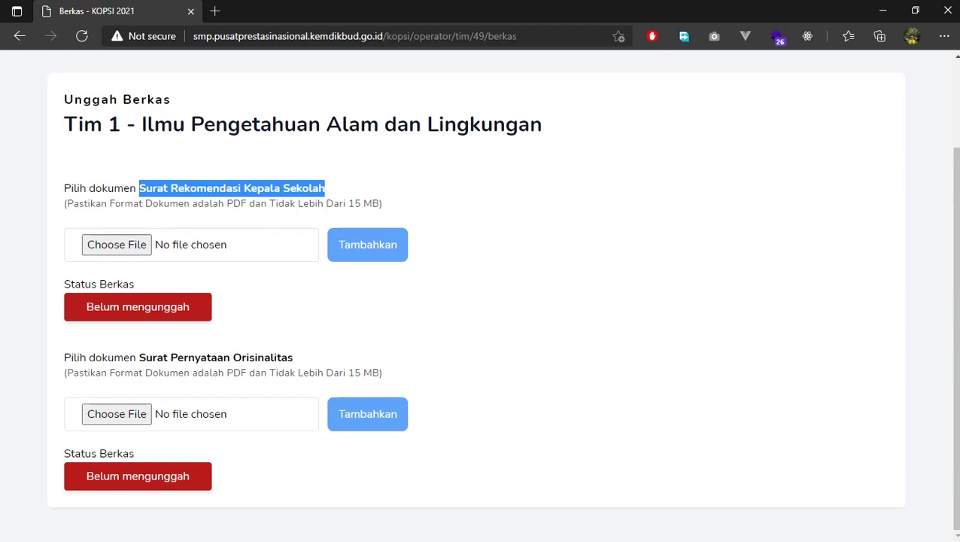
pyautogui.moveTo(139, 357); pyautogui.dragTo(293, 357)
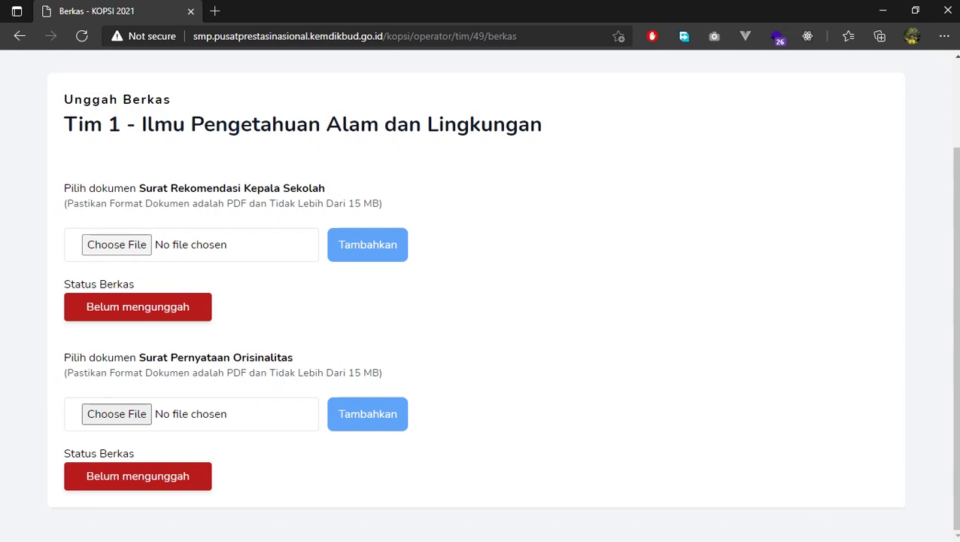
pyautogui.click(117, 244)
pyautogui.scroll(-5, 203, 176)
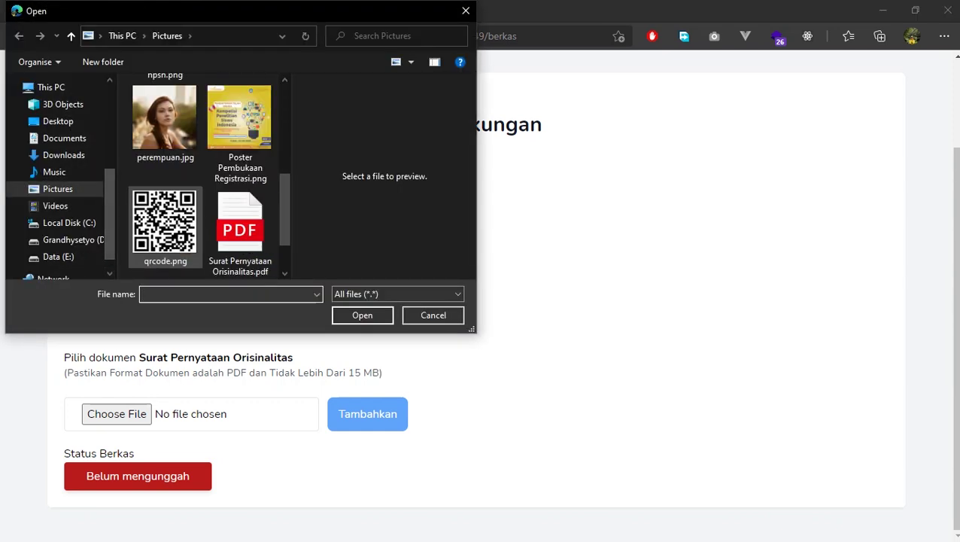
pyautogui.scroll(-2, 203, 177)
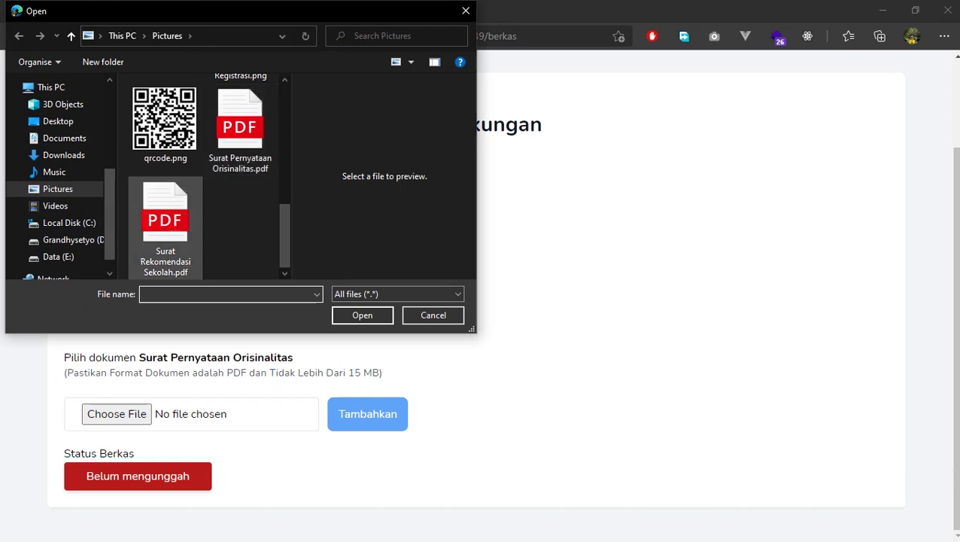
pyautogui.click(165, 226)
pyautogui.press('Return')
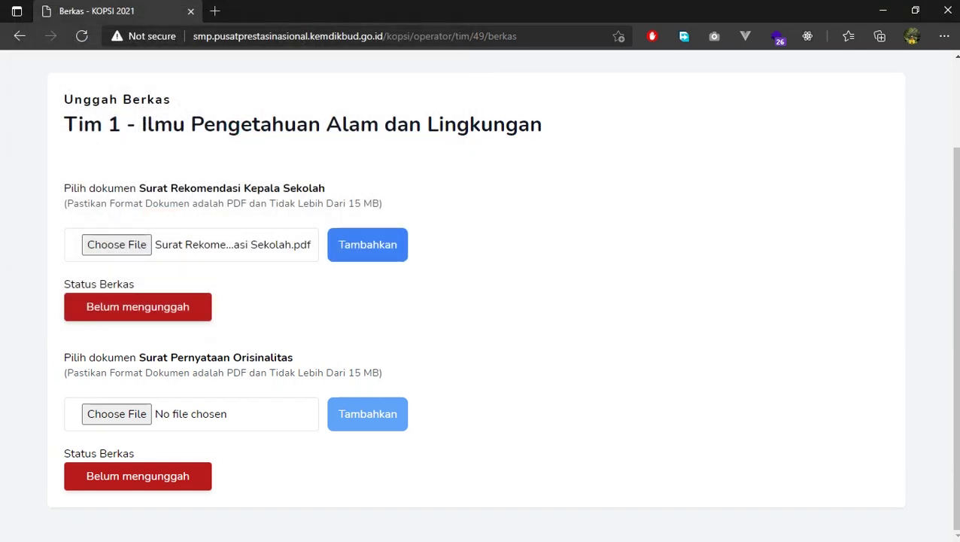
pyautogui.click(368, 245)
pyautogui.scroll(-2, 478, 301)
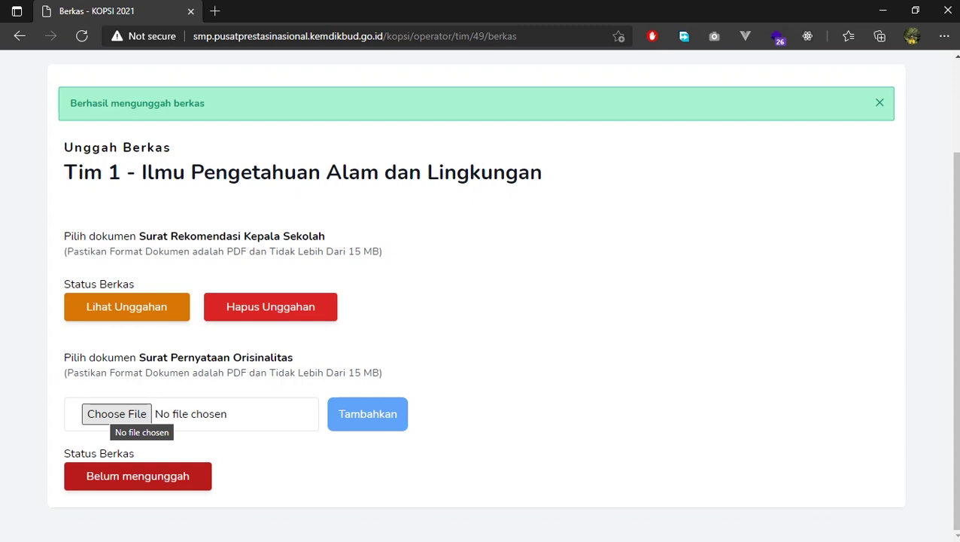
# Attach Surat Pernyataan Orisinalitas.pdf under Surat Pernyataan Orisinalitas and submit it with Tambahkan
pyautogui.click(116, 413)
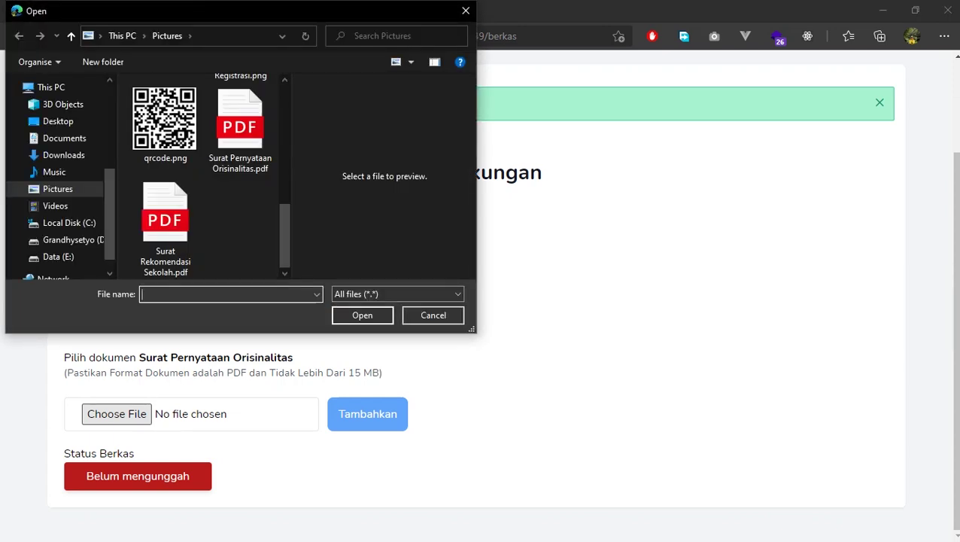
pyautogui.click(240, 128)
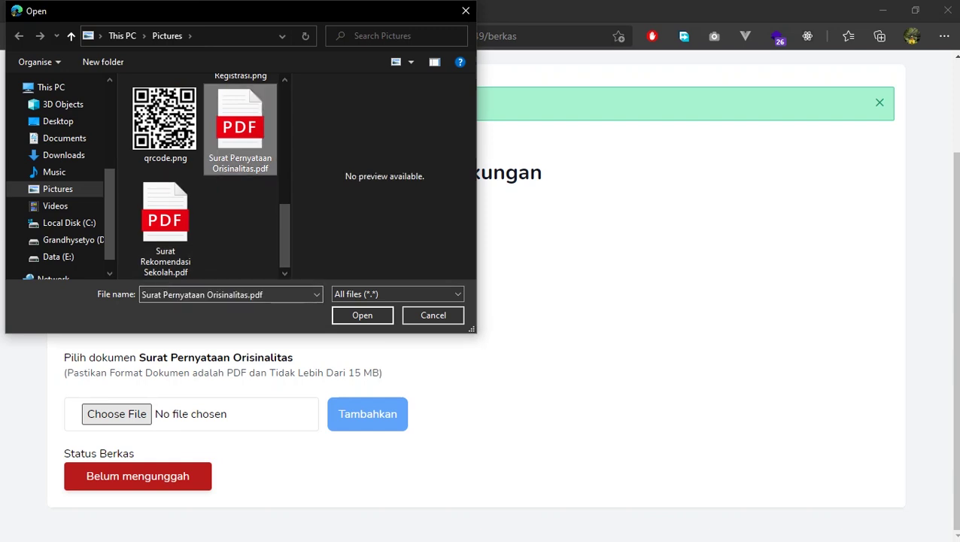
pyautogui.click(362, 315)
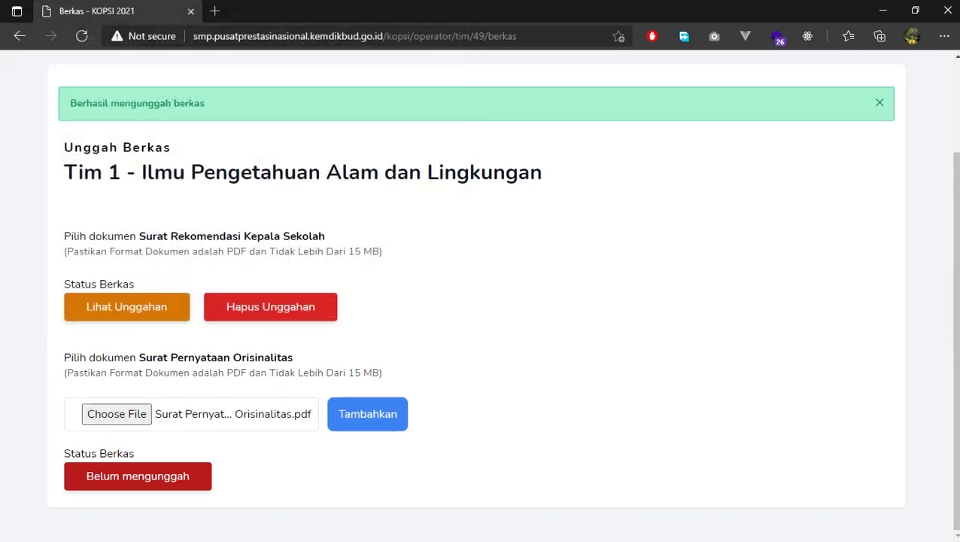
pyautogui.click(367, 413)
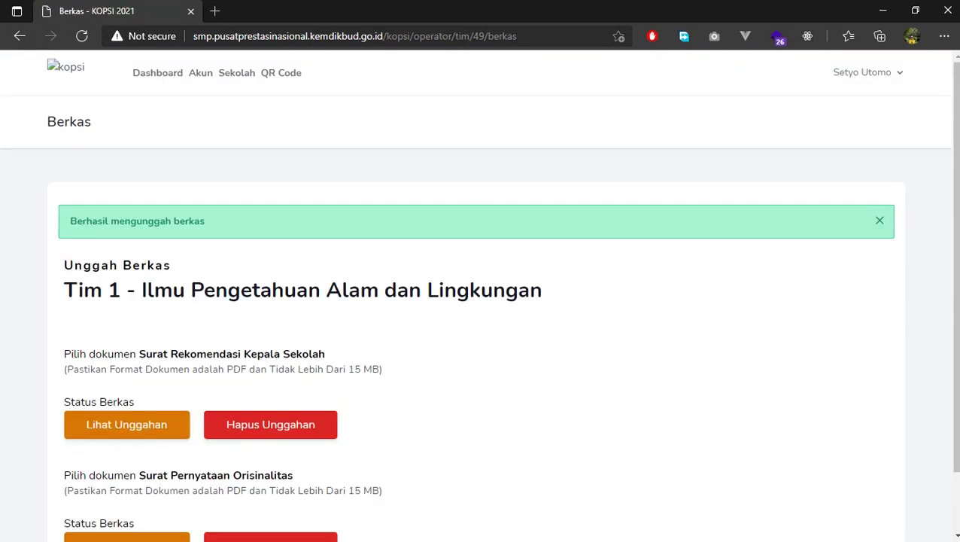
pyautogui.scroll(-2, 480, 301)
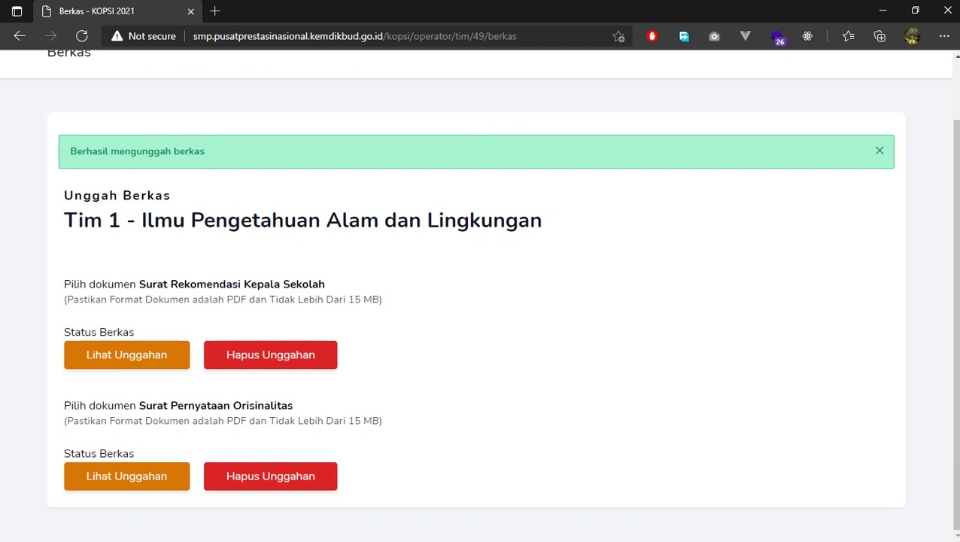
pyautogui.scroll(2, 480, 300)
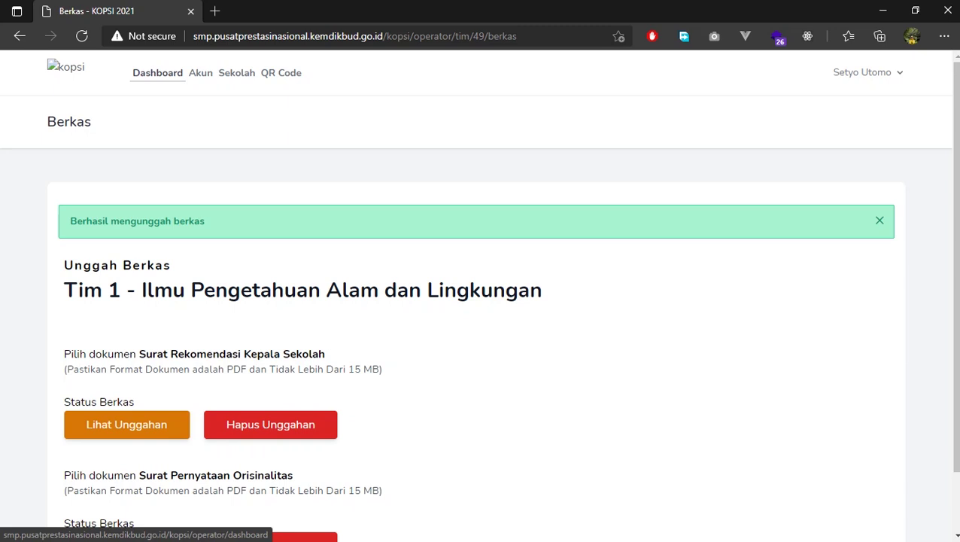
# Open Tim 1's detail page from the Dashboard and review the Naskah and Berkas cards
pyautogui.click(157, 72)
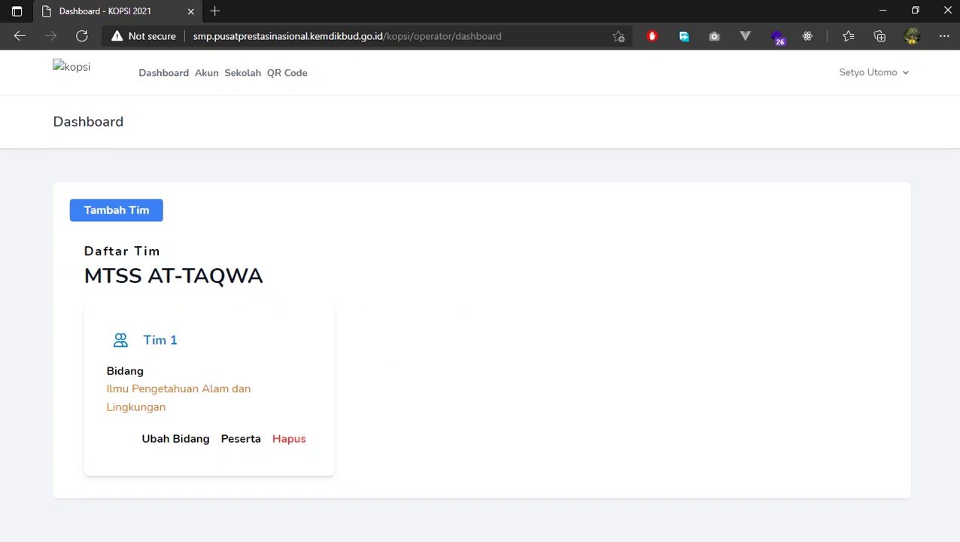
pyautogui.click(240, 438)
pyautogui.scroll(-1, 481, 301)
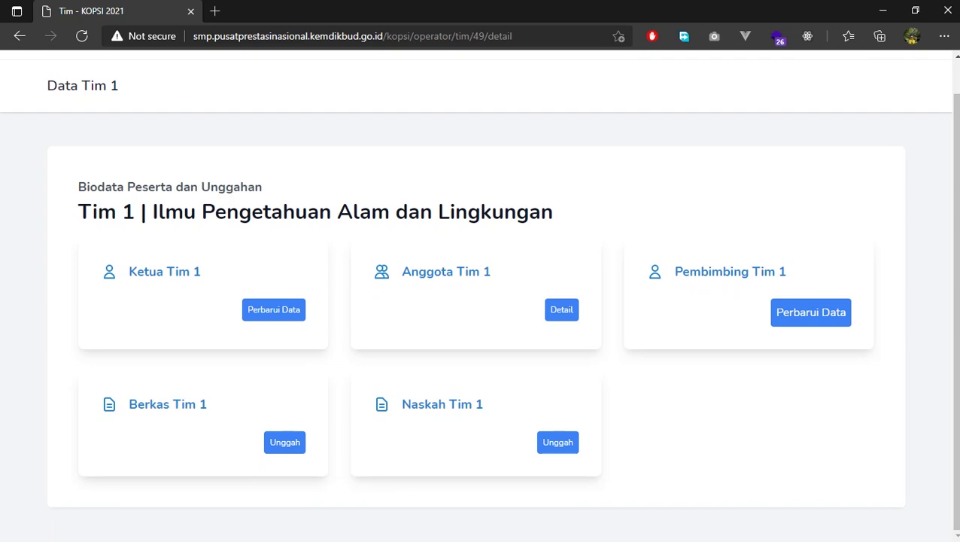
pyautogui.moveTo(402, 404); pyautogui.dragTo(483, 404)
pyautogui.click(483, 404)
pyautogui.moveTo(128, 404); pyautogui.dragTo(208, 404)
pyautogui.click(208, 405)
# Return to the Dashboard from the Tim 1 detail page
pyautogui.scroll(1, 478, 297)
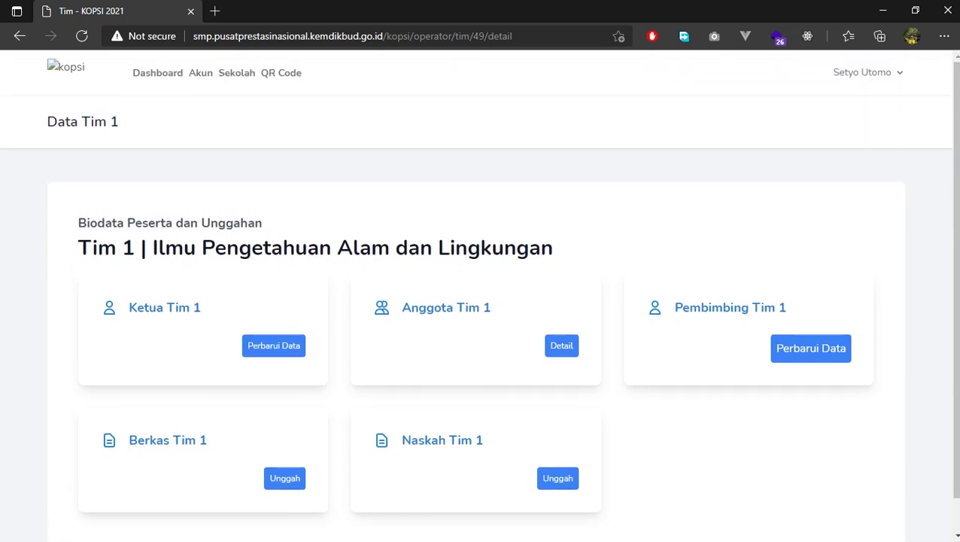
pyautogui.scroll(-1, 479, 297)
pyautogui.scroll(1, 479, 297)
pyautogui.click(157, 72)
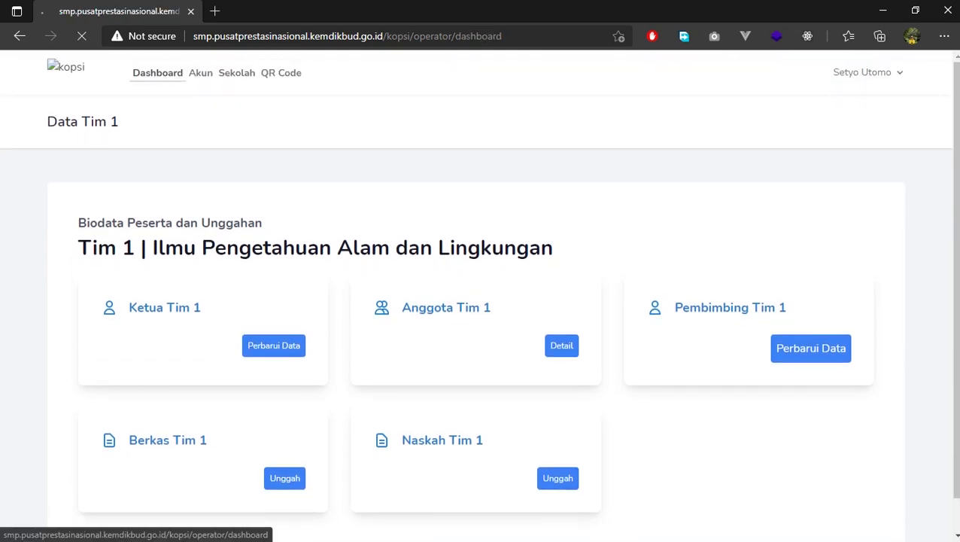